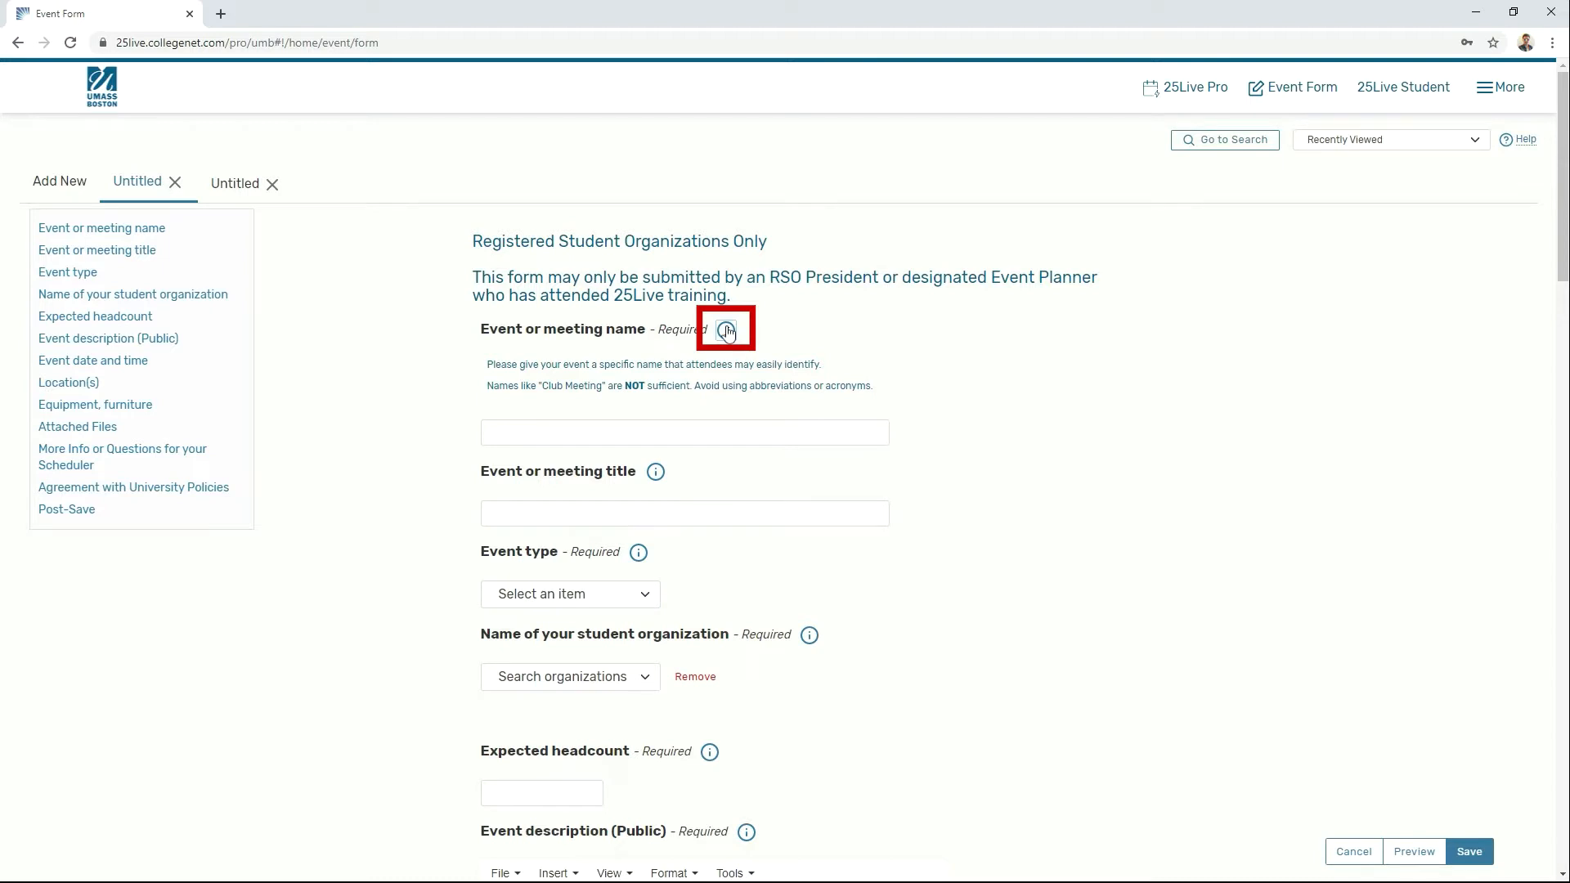
# Step: Replace the draft name 'Meeting' with 'Chess Club Game Night' and choose event type Event
pyautogui.click(726, 330)
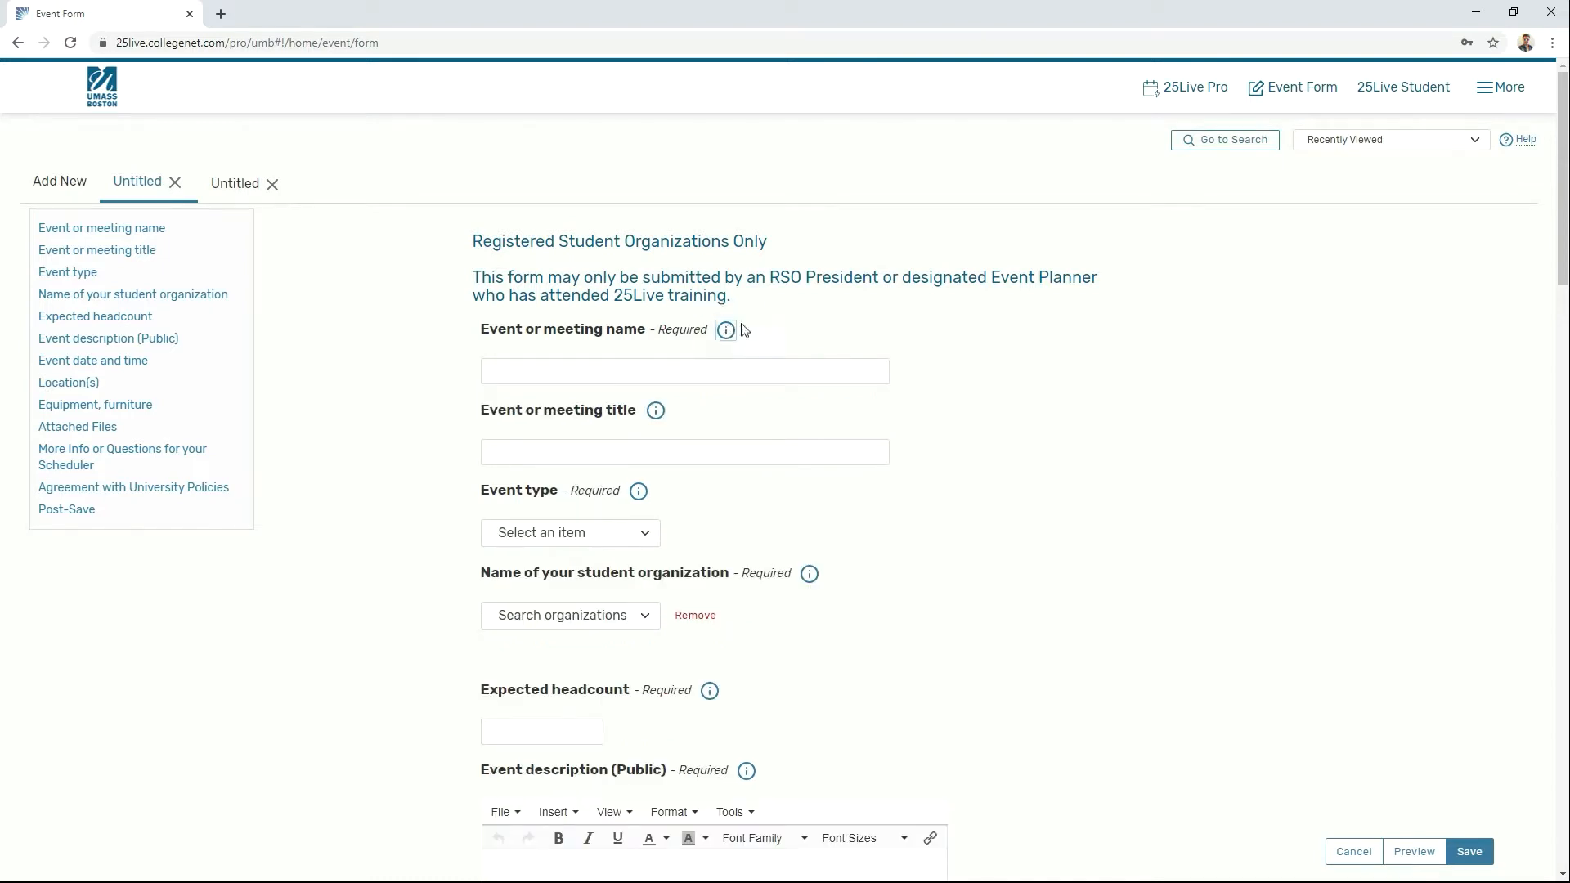
pyautogui.click(750, 372)
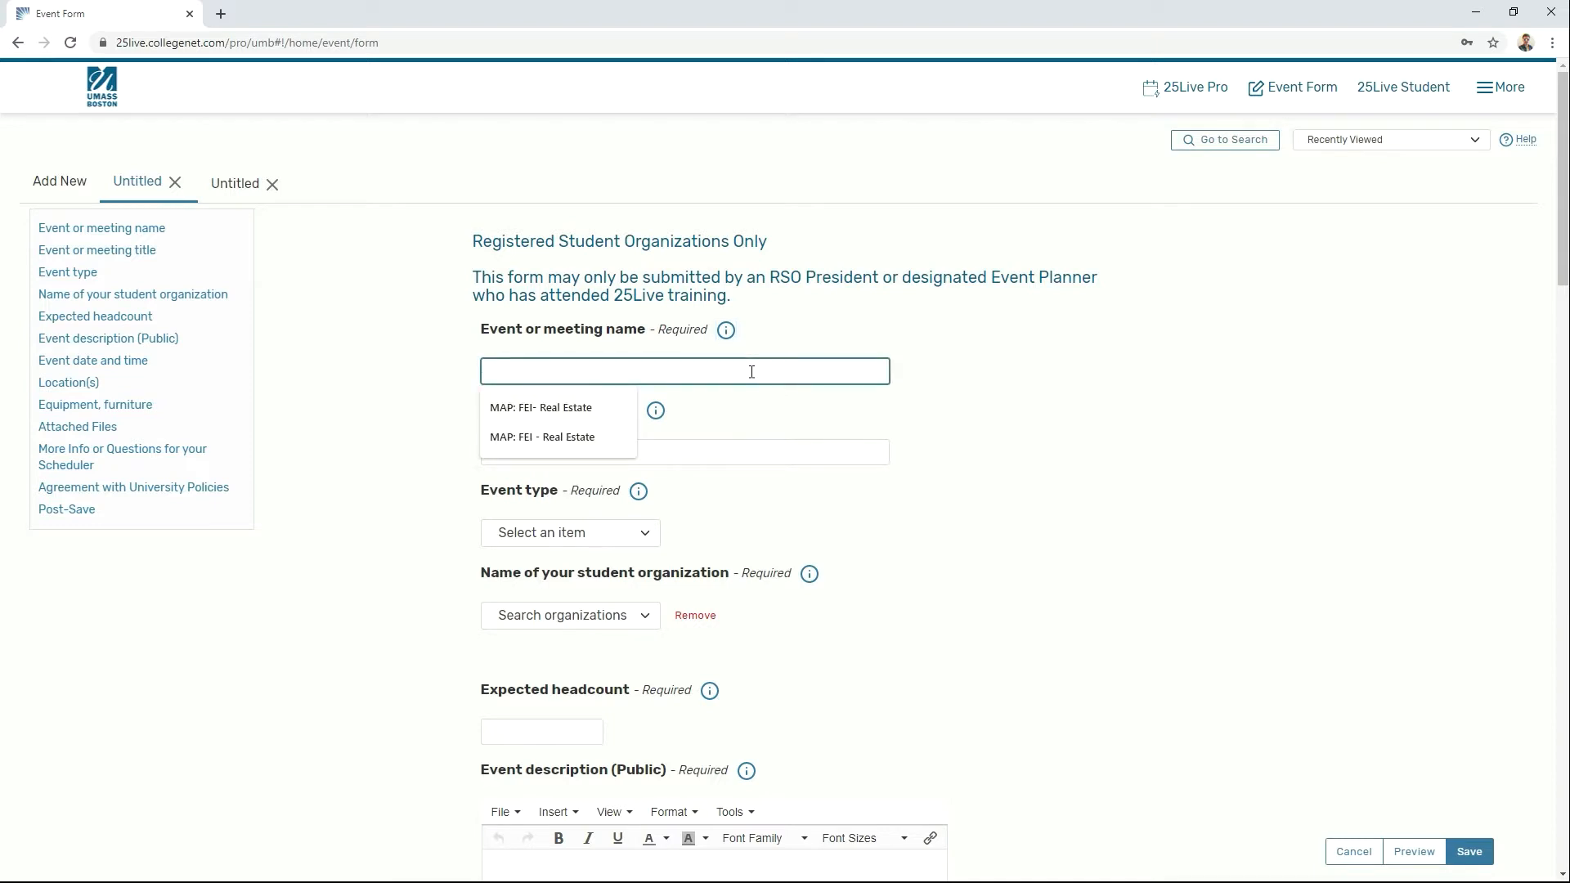
pyautogui.write('Meeting')
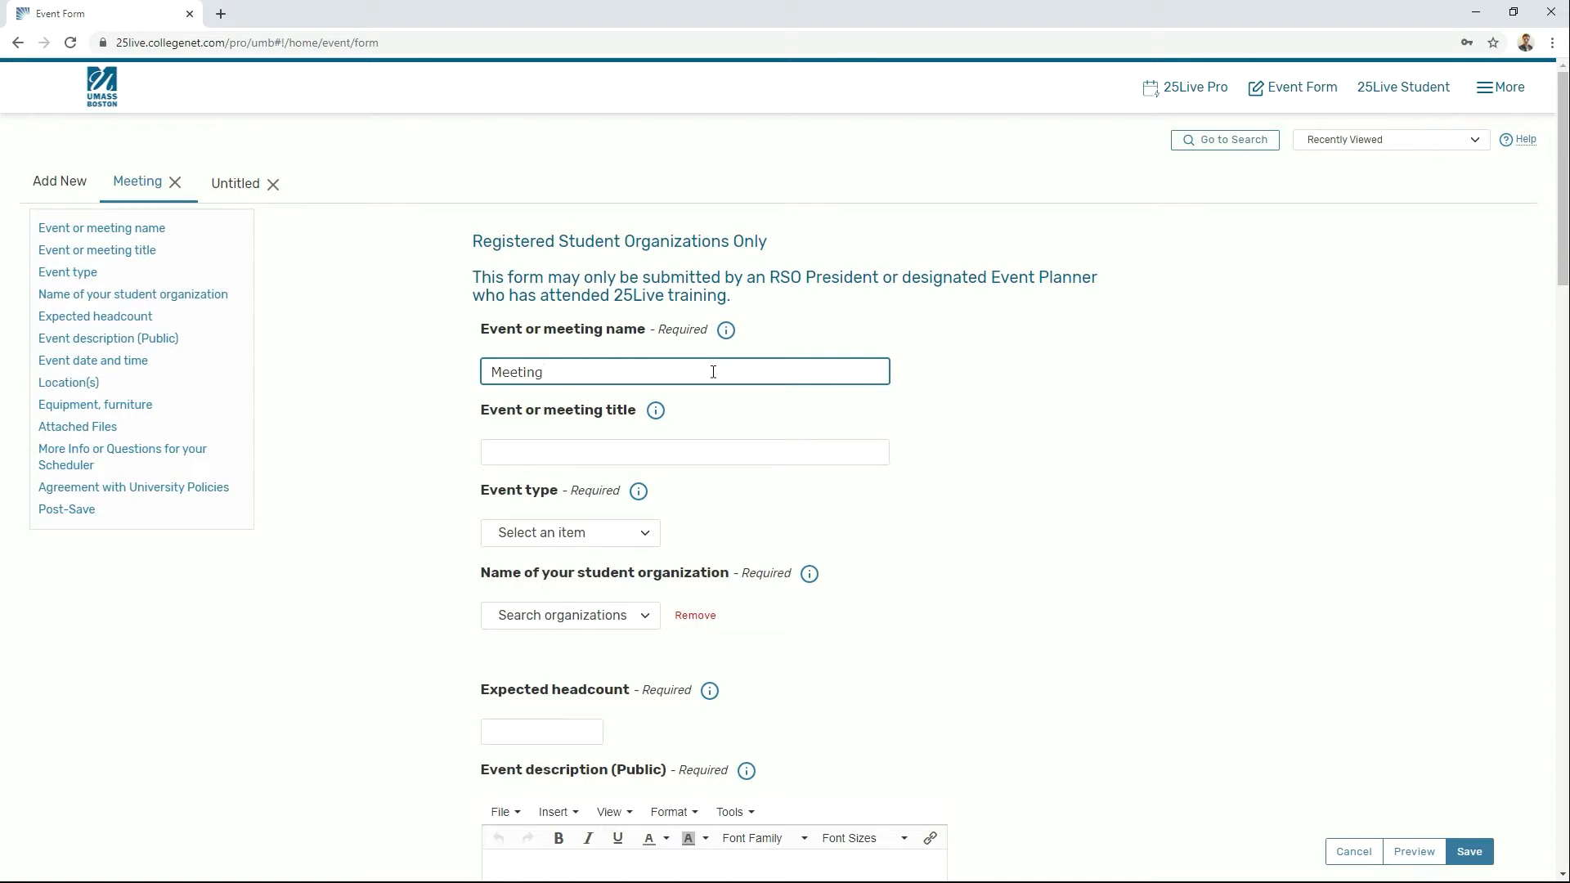
pyautogui.doubleClick(713, 372)
pyautogui.write('Chess Club Game Night')
pyautogui.click(955, 461)
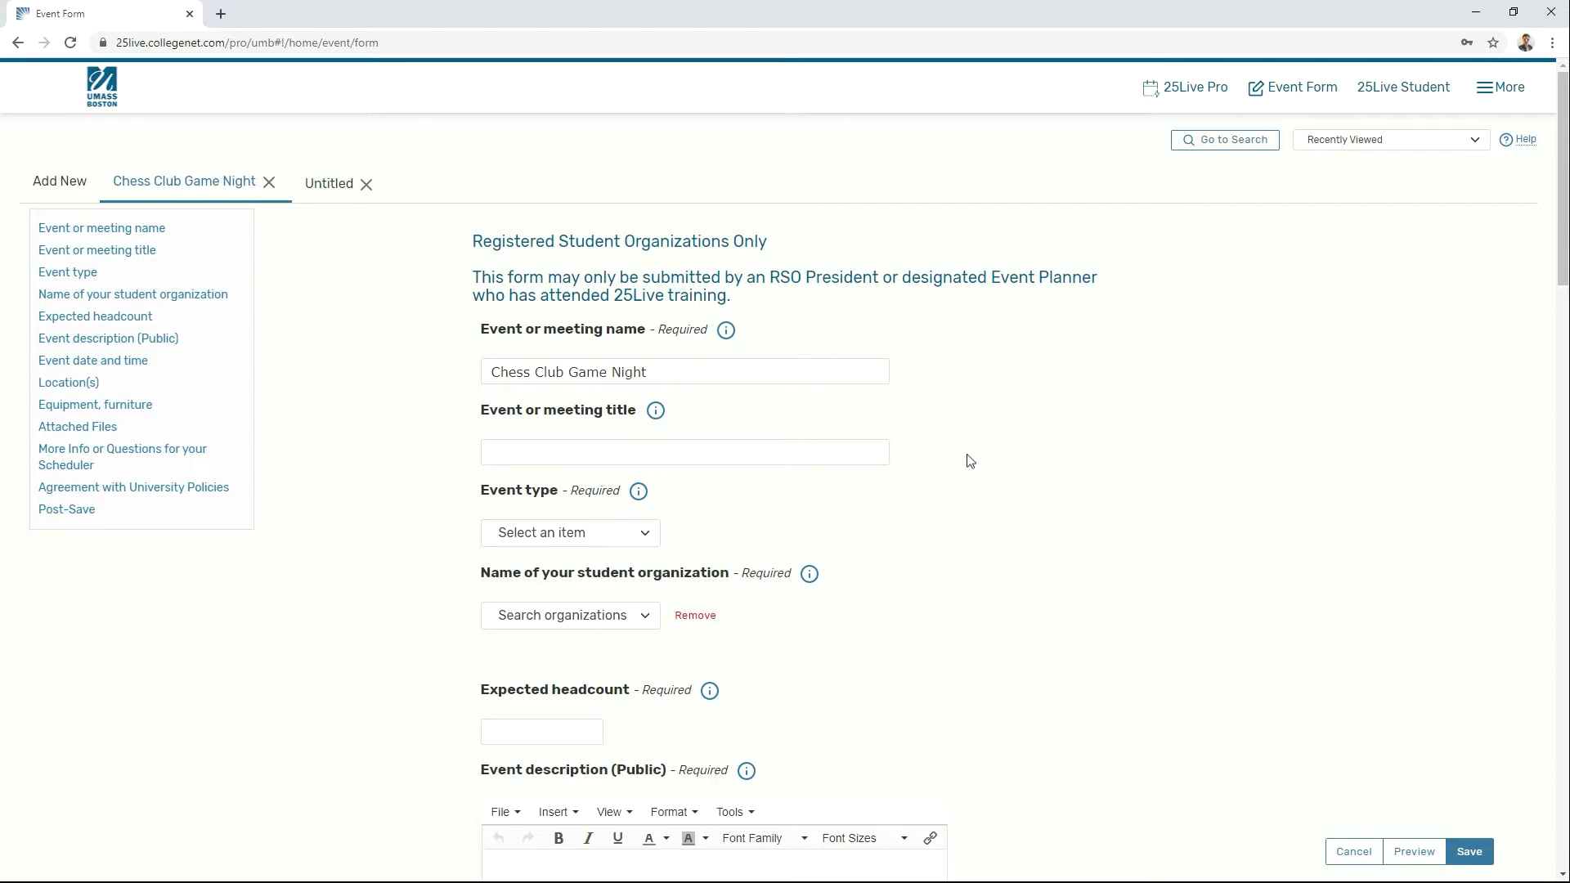
pyautogui.click(641, 532)
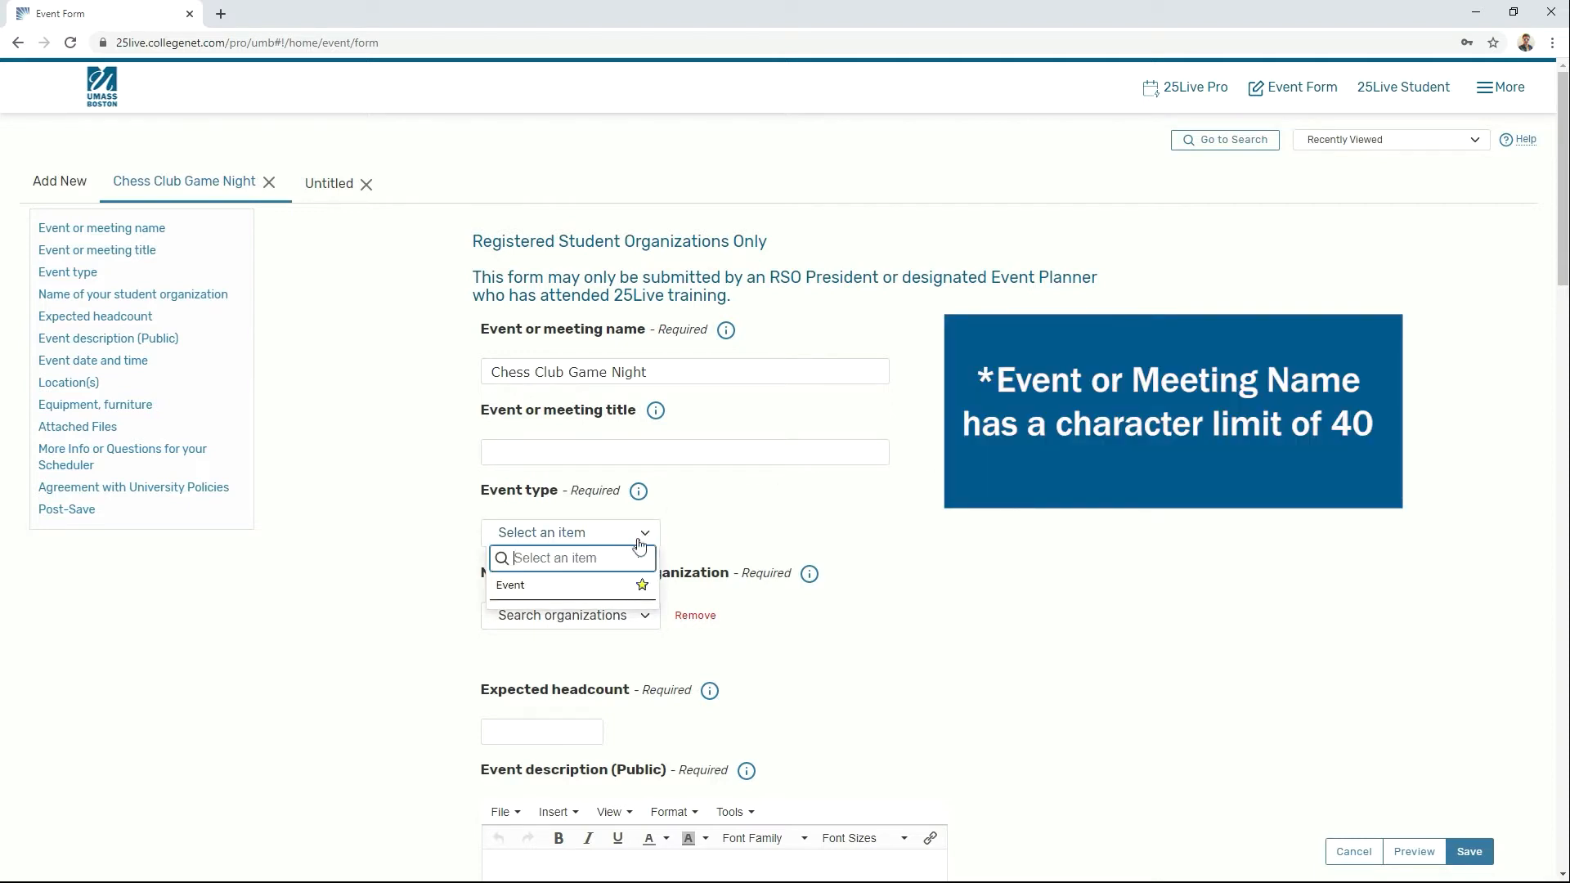
pyautogui.click(604, 586)
# Step: Select Chess Club as the sponsoring organization, which brings up an inactive warning
pyautogui.scroll(-3, 900, 503)
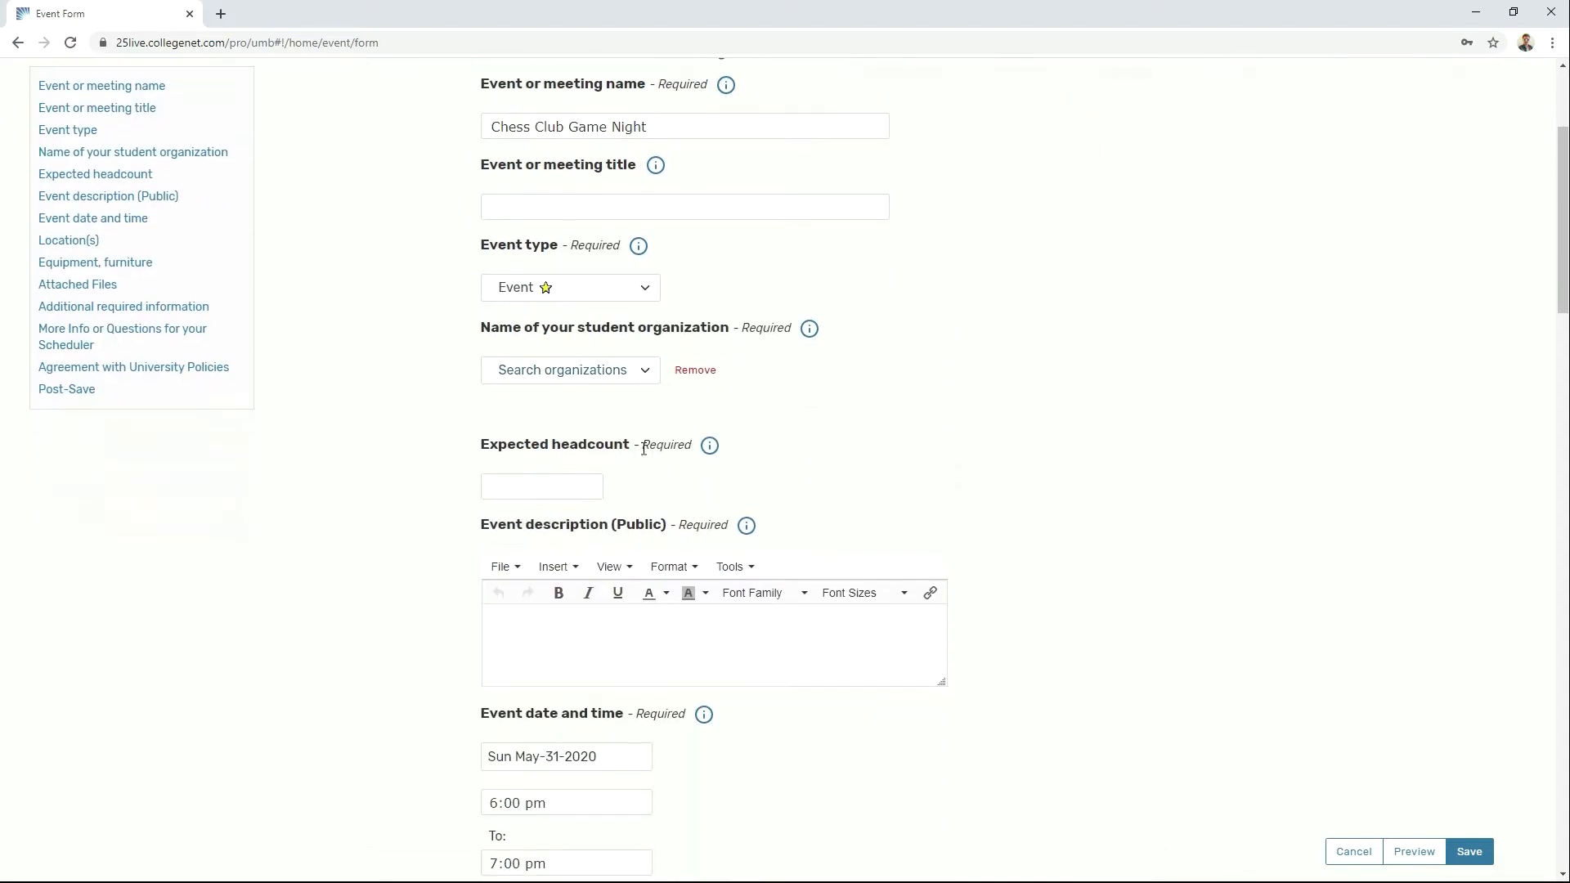
pyautogui.click(625, 373)
pyautogui.write('Chess Club')
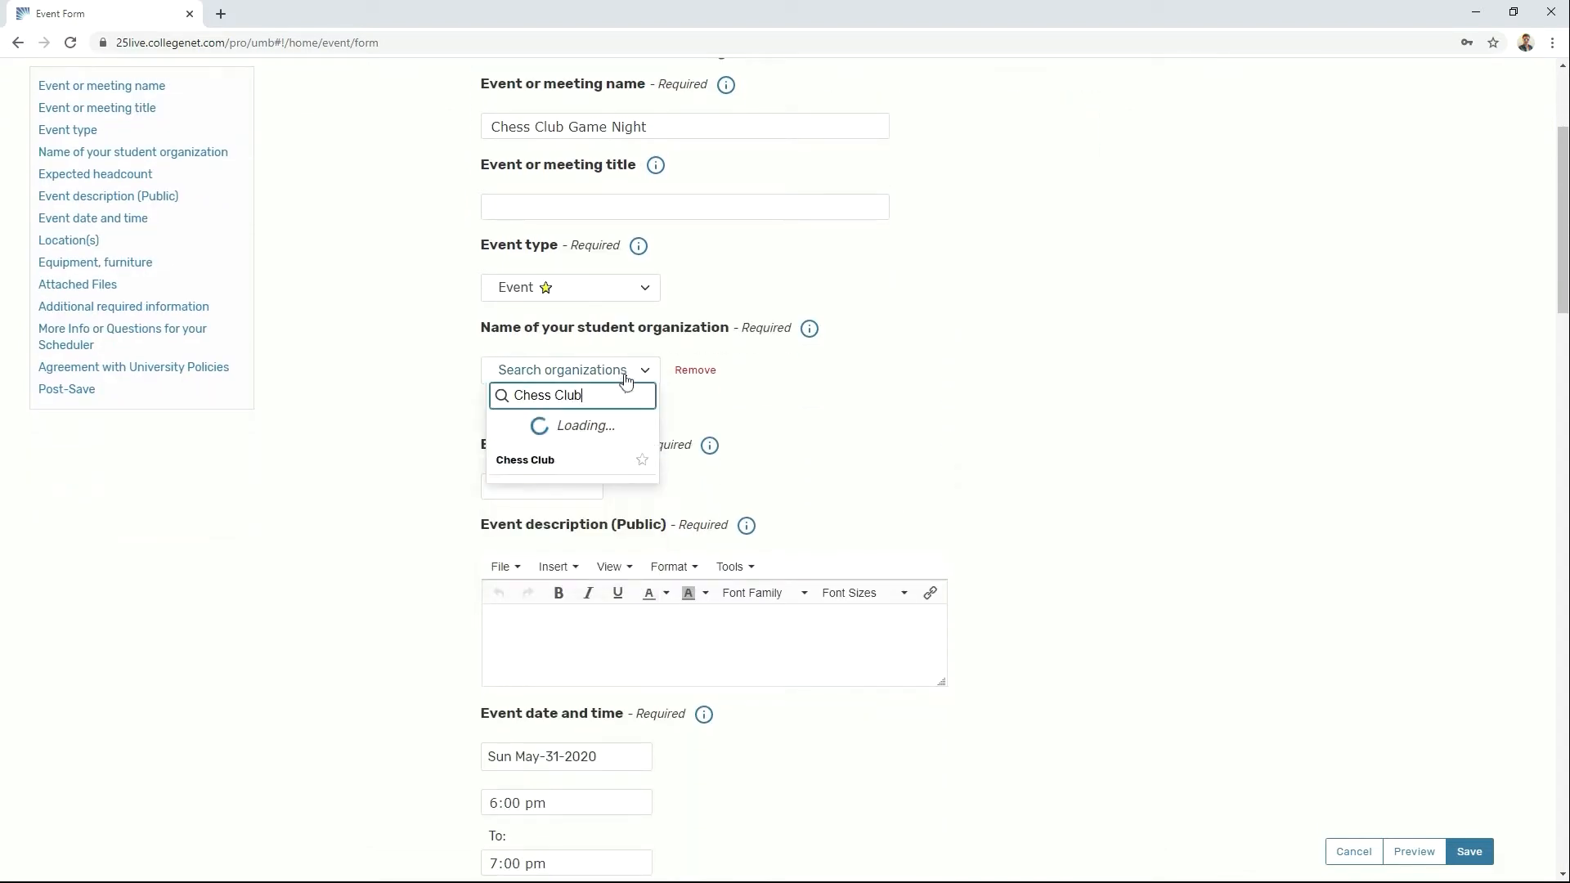
pyautogui.click(601, 422)
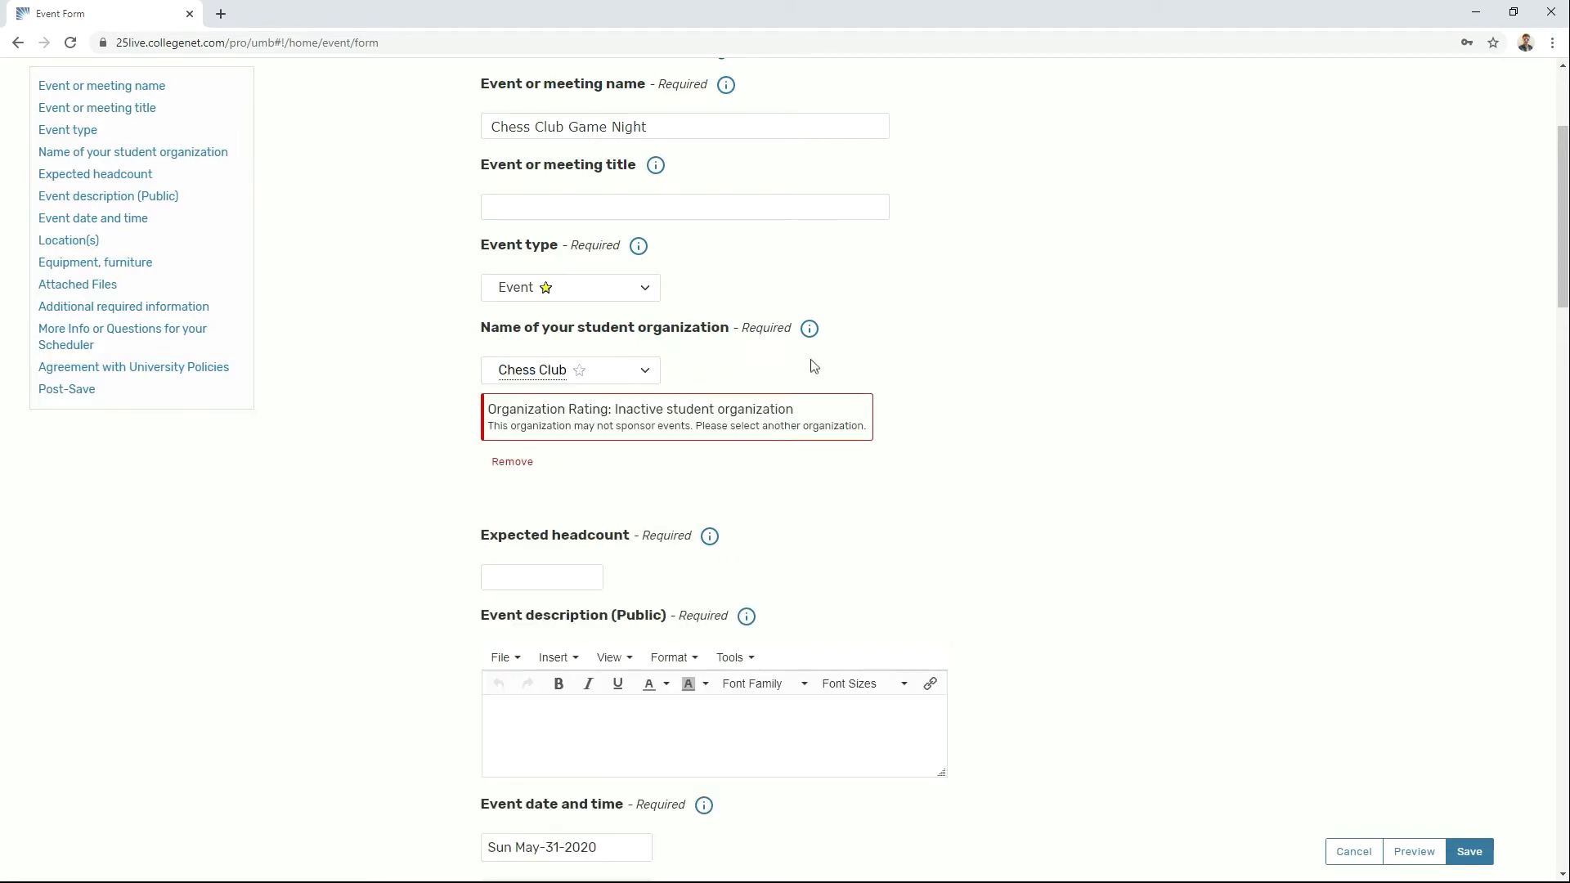
# Step: Replace it with Student Arts and Events Council as the organization
pyautogui.click(646, 370)
pyautogui.write('student arts')
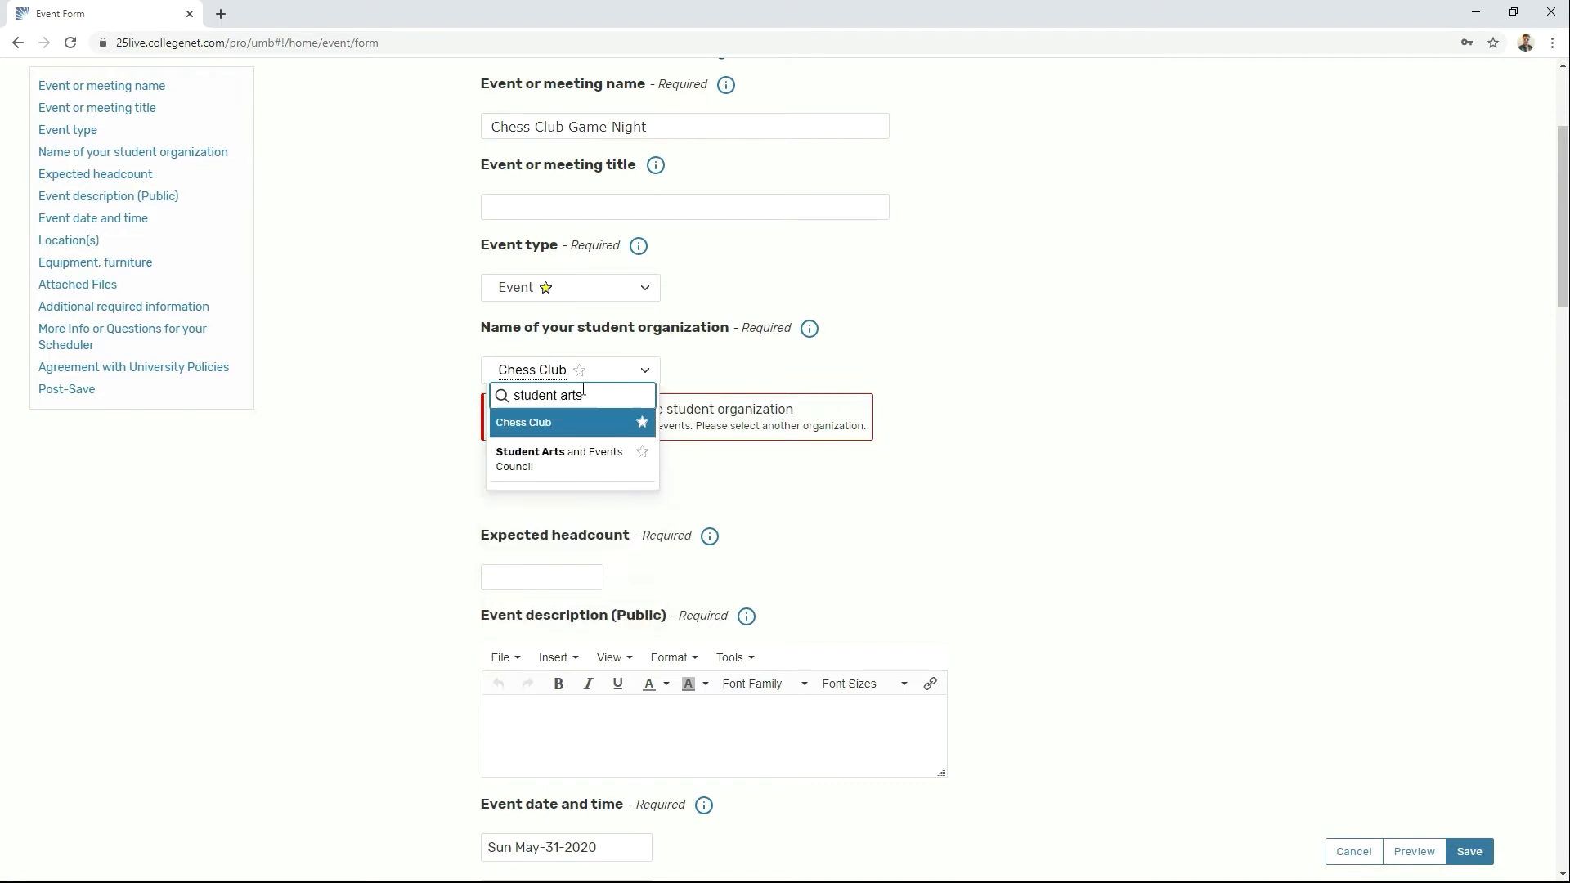
pyautogui.click(612, 451)
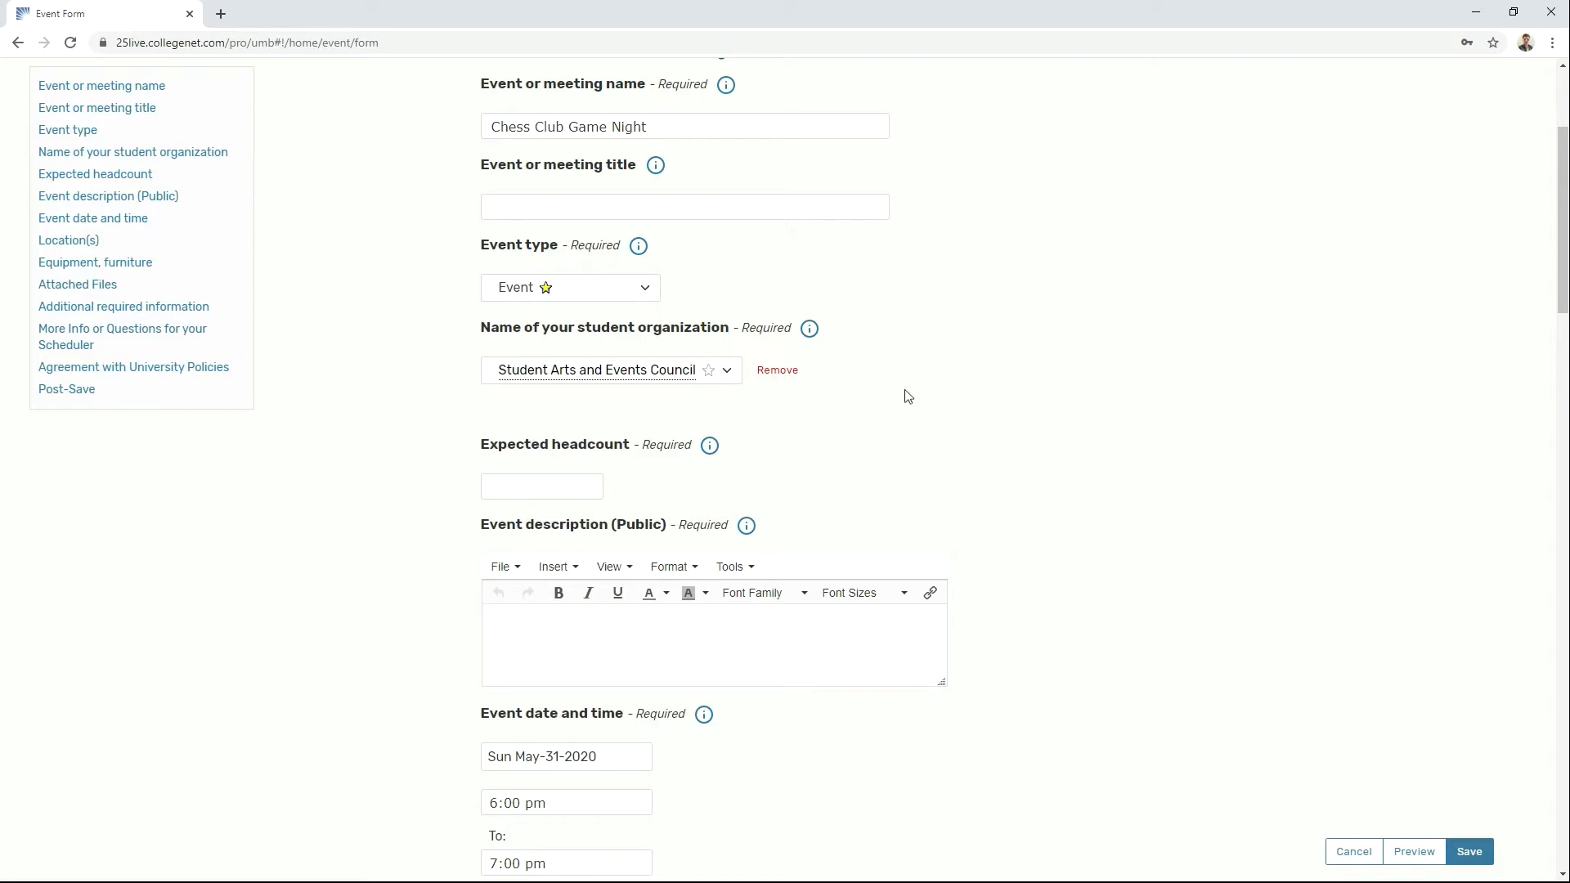
# Step: Enter expected headcount 10 and the description 'Game night for chess club members'
pyautogui.click(581, 478)
pyautogui.write('10')
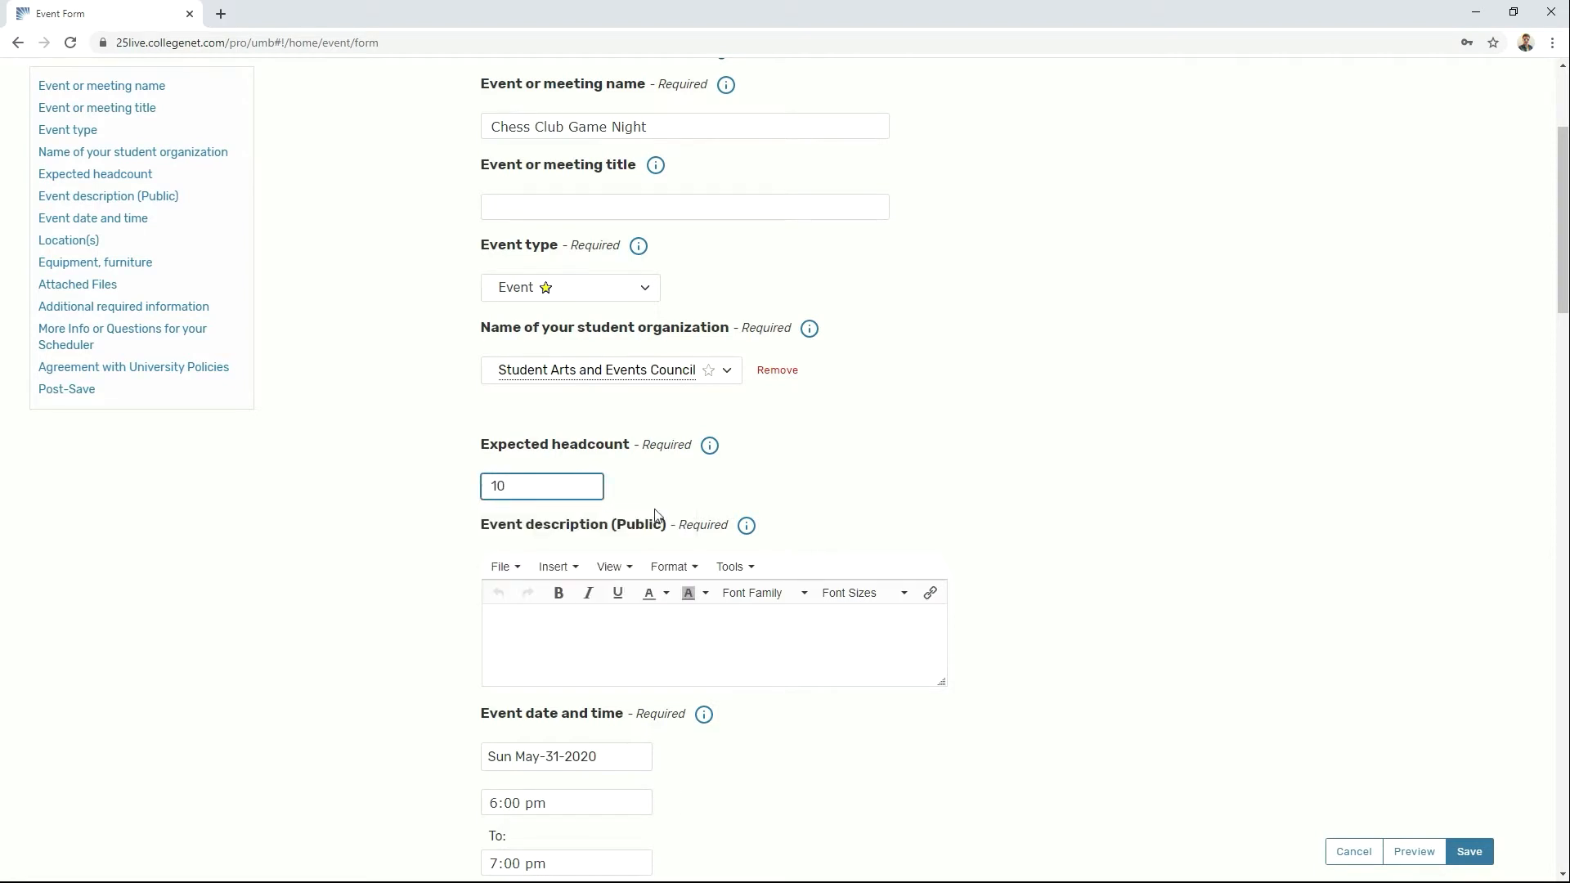
pyautogui.scroll(-1, 759, 570)
pyautogui.click(753, 564)
pyautogui.write('Gam')
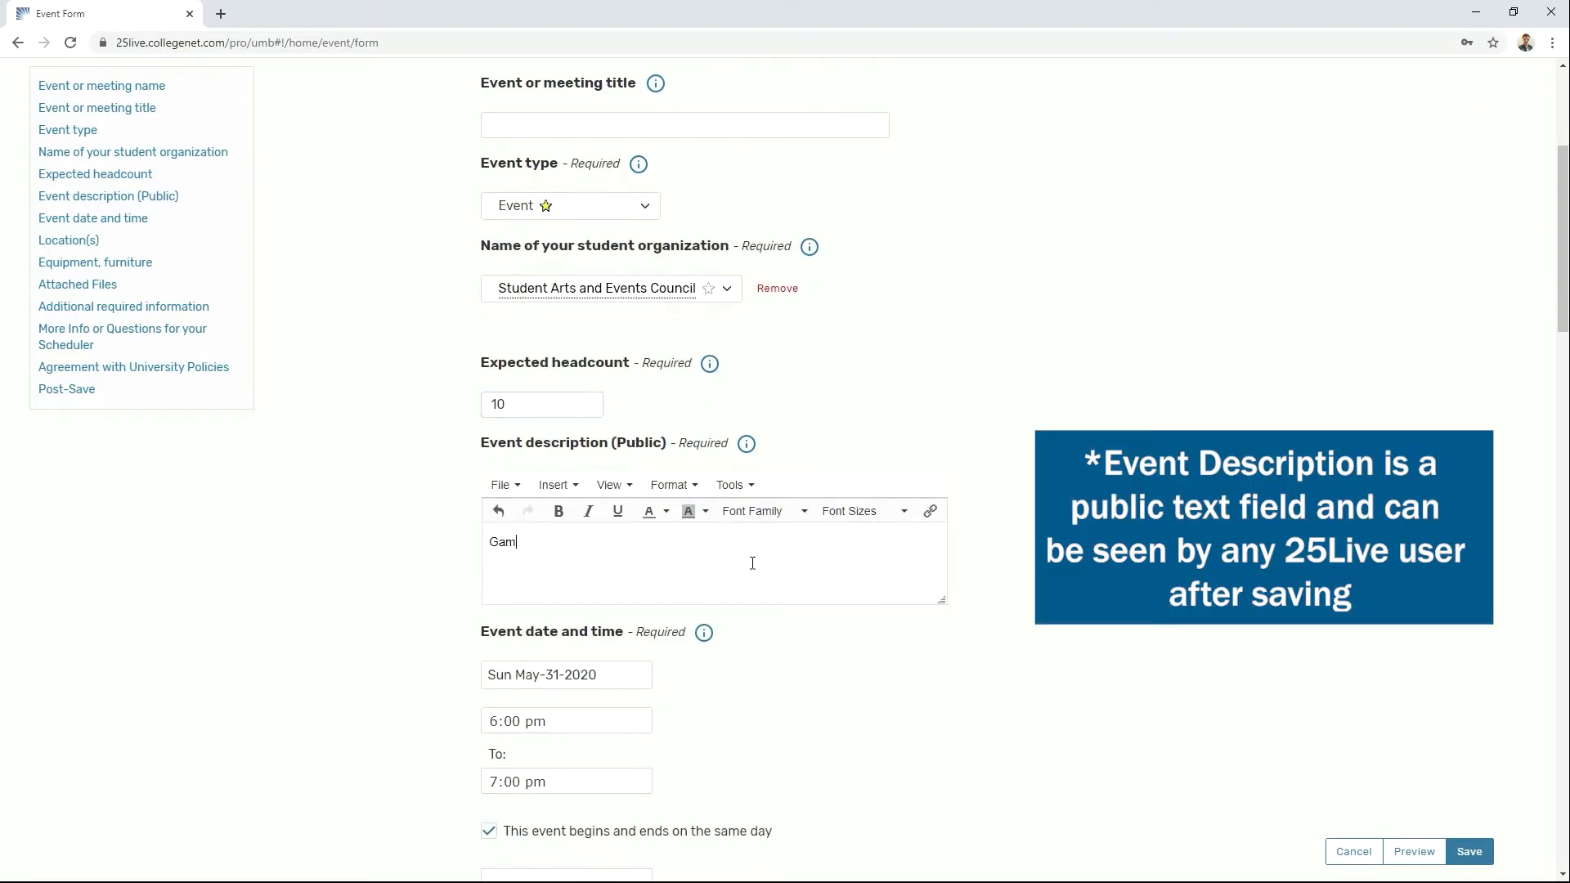
pyautogui.write('e night for chess club members')
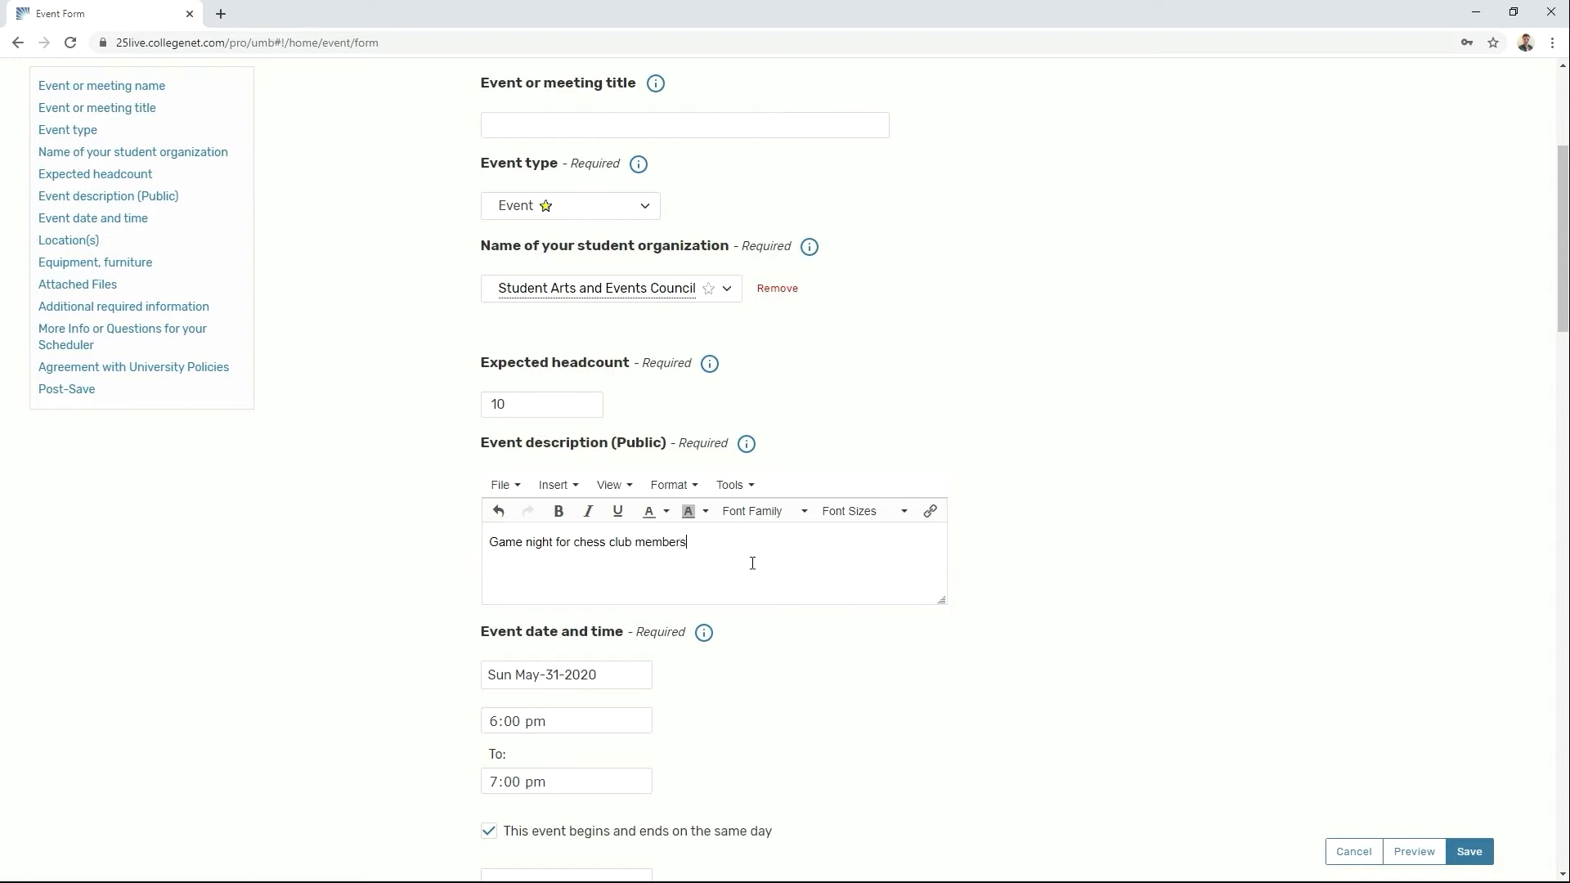
# Step: Expand and collapse the Additional time panel, leaving pre- and post-event times unchanged
pyautogui.scroll(-4, 1169, 613)
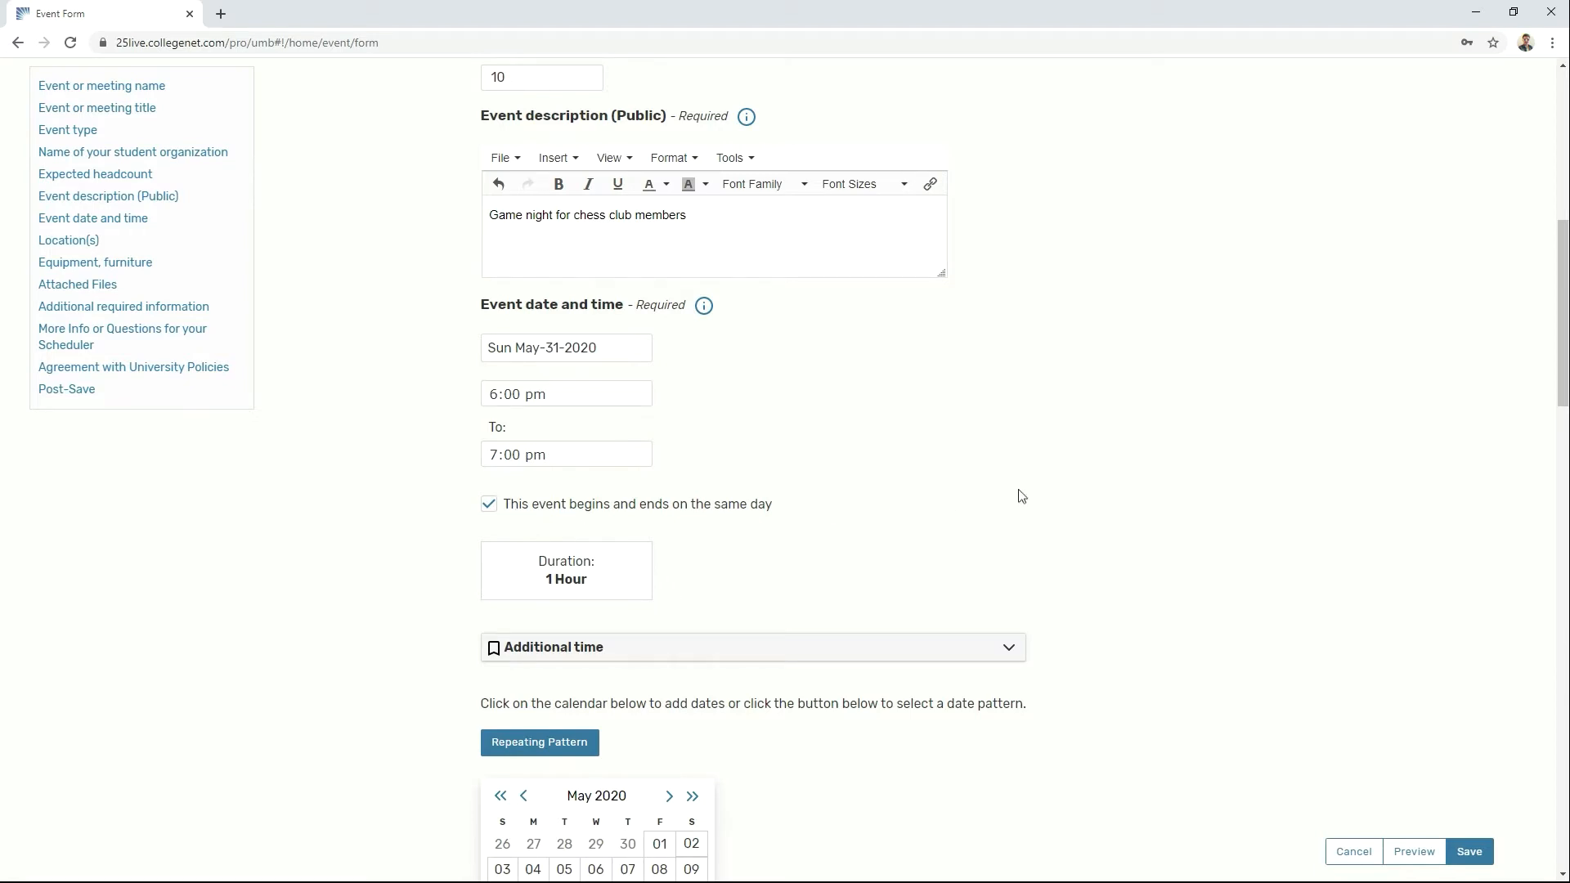
pyautogui.scroll(-3, 1022, 490)
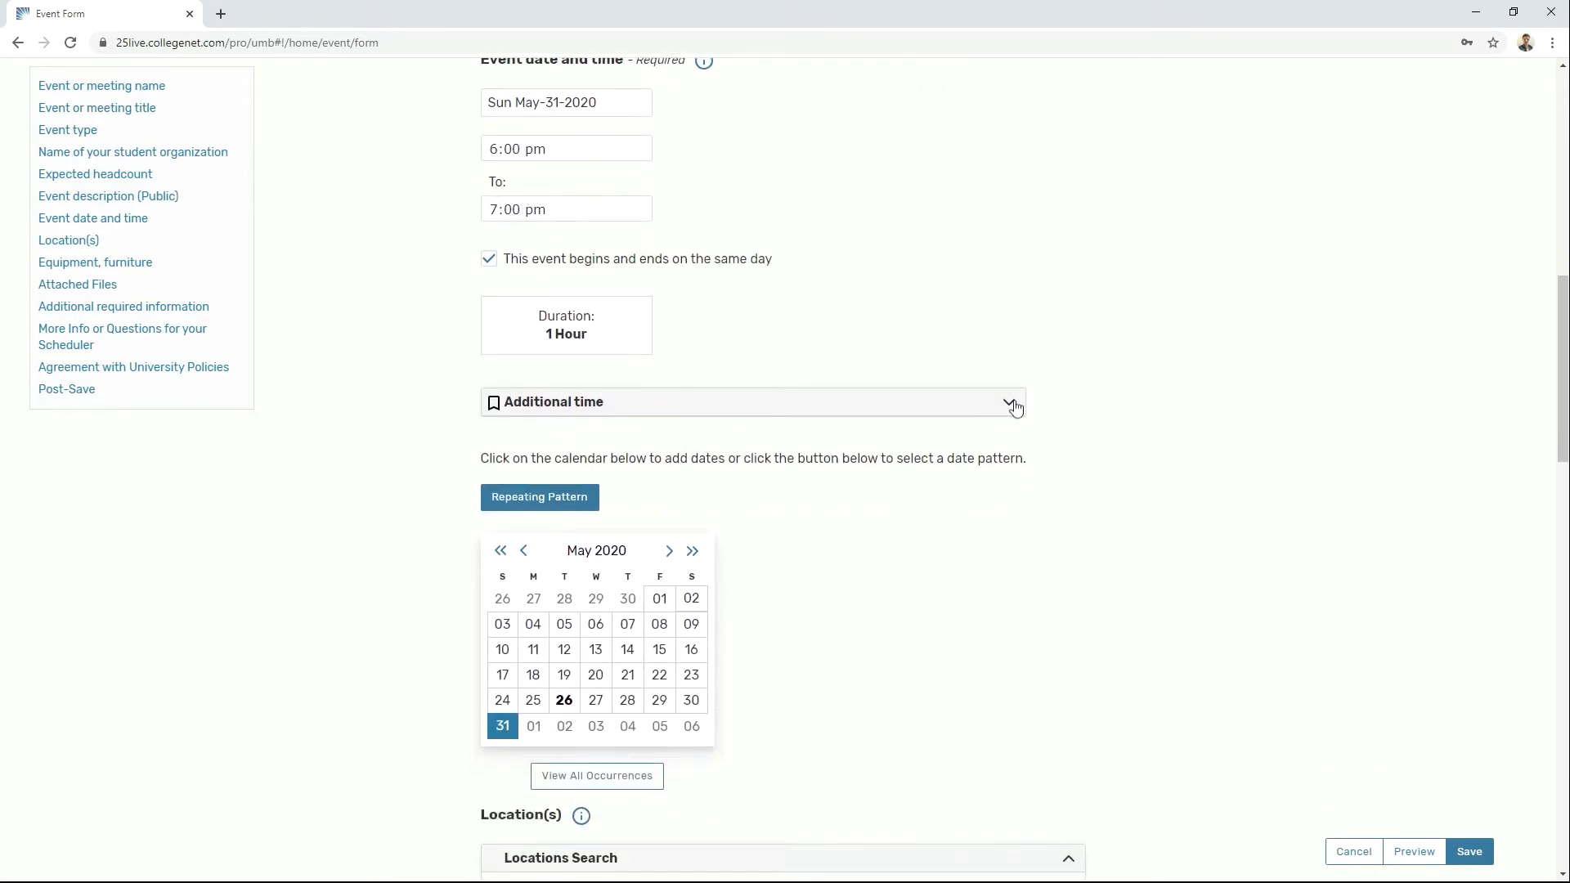
pyautogui.click(1014, 404)
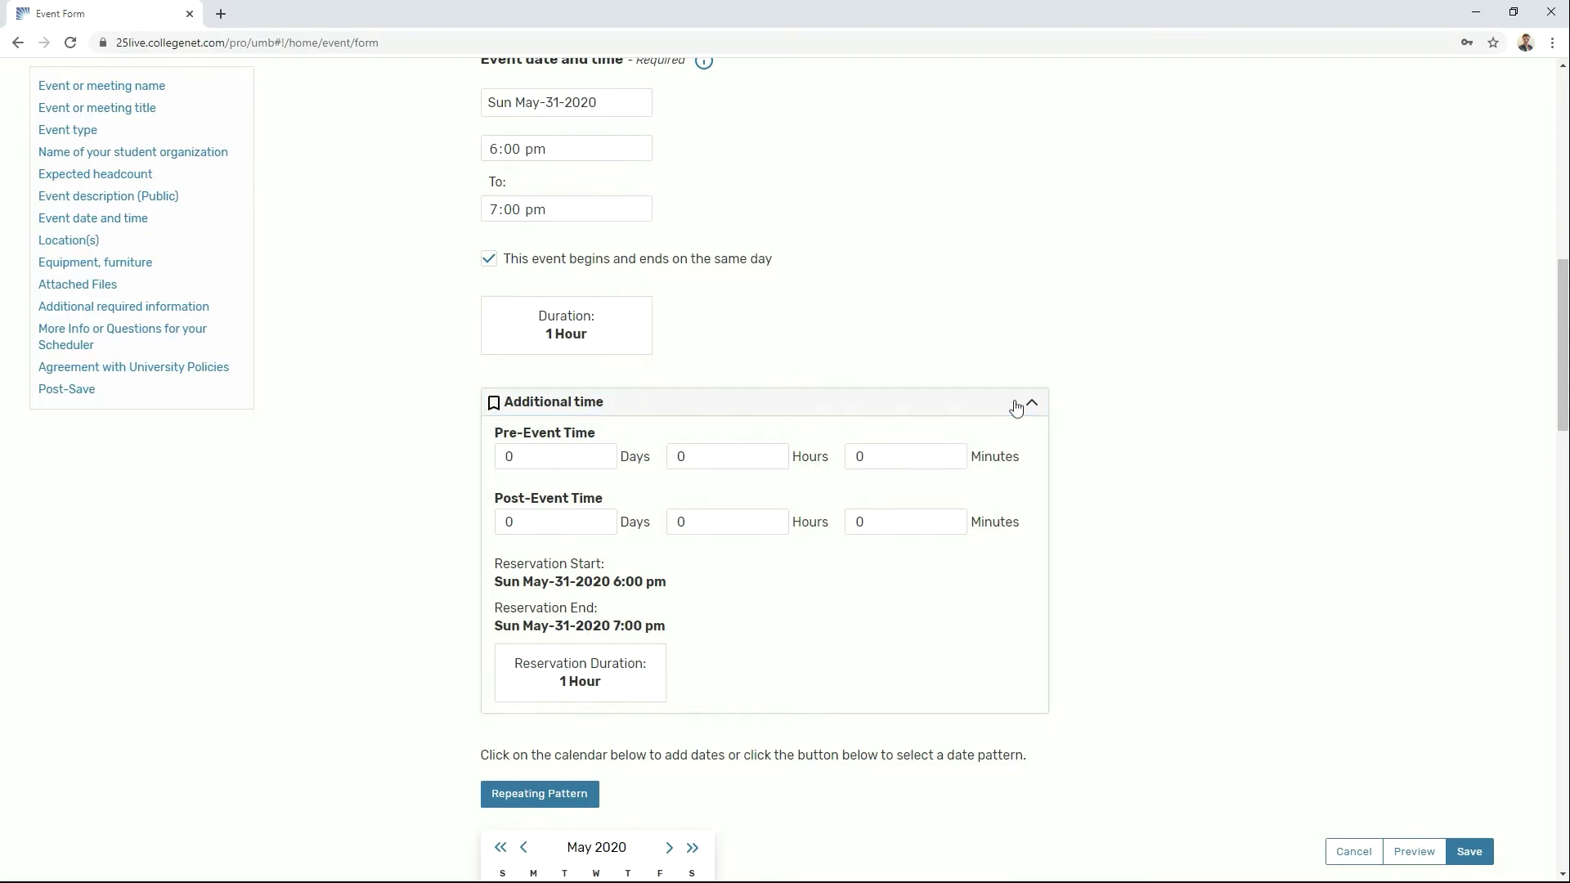
pyautogui.click(1016, 407)
pyautogui.scroll(-2, 1051, 474)
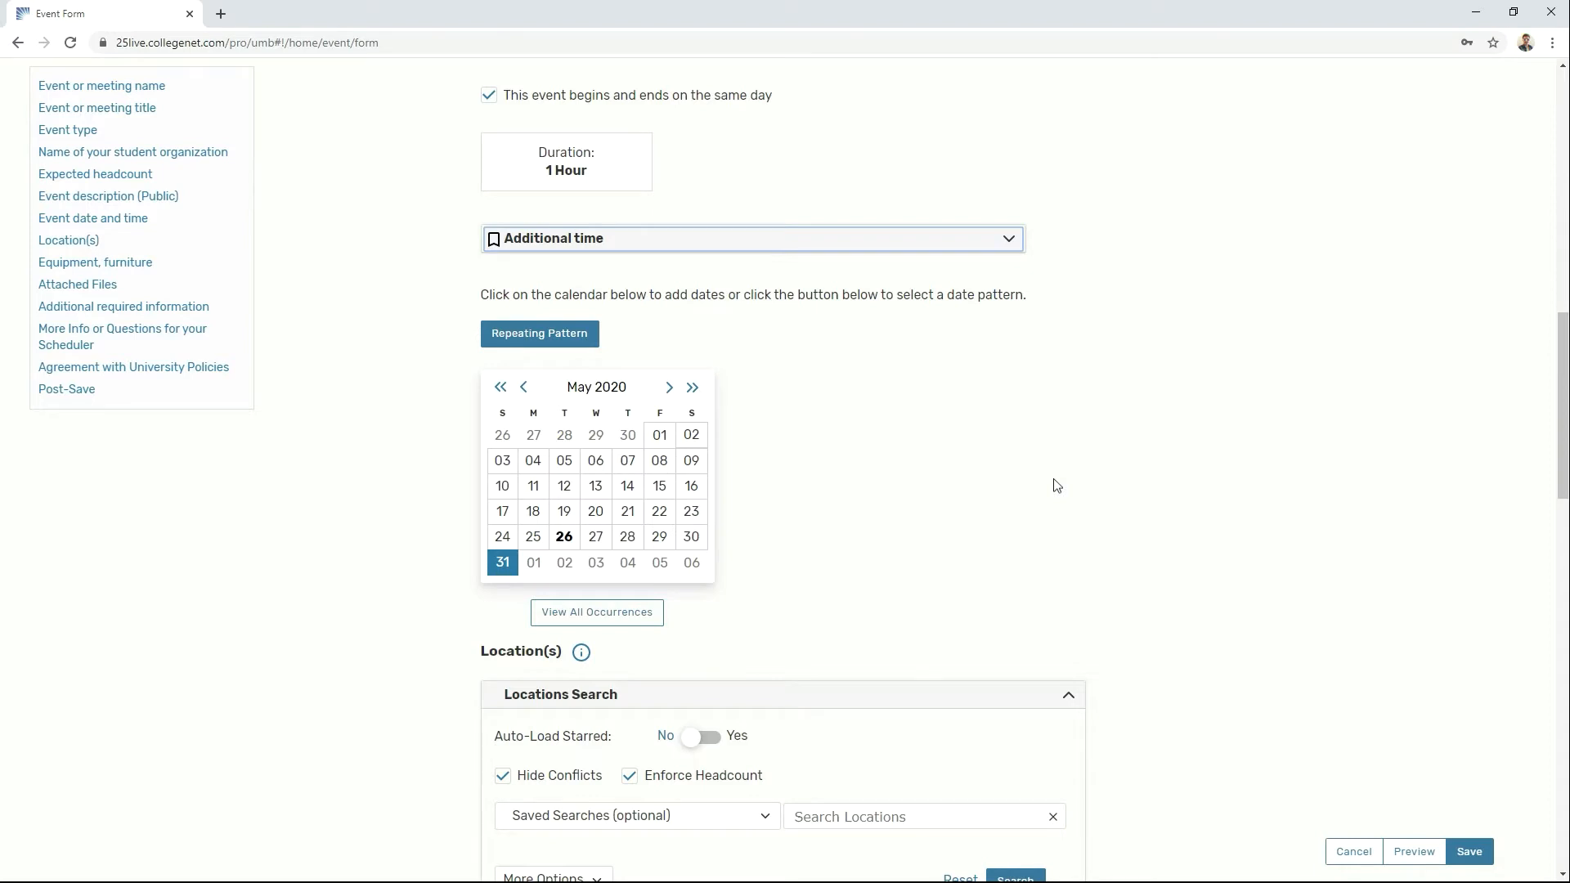
pyautogui.scroll(-5, 1054, 485)
# Step: Search Campus Center locations for 2215, showing conflicted rooms and ignoring headcount
pyautogui.click(979, 408)
pyautogui.write('2215')
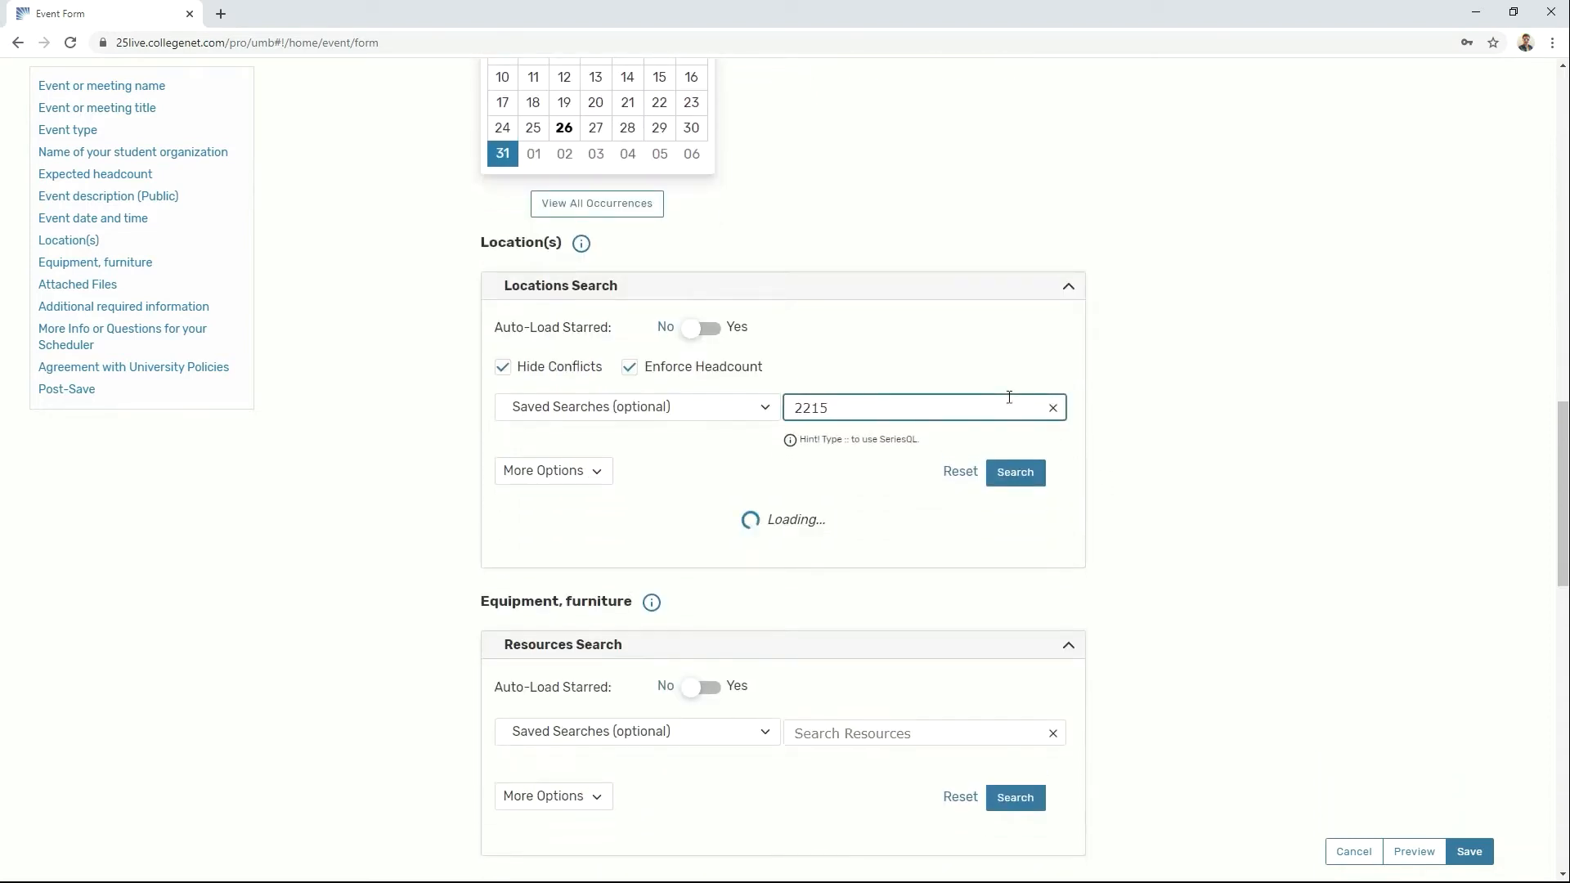
pyautogui.click(719, 408)
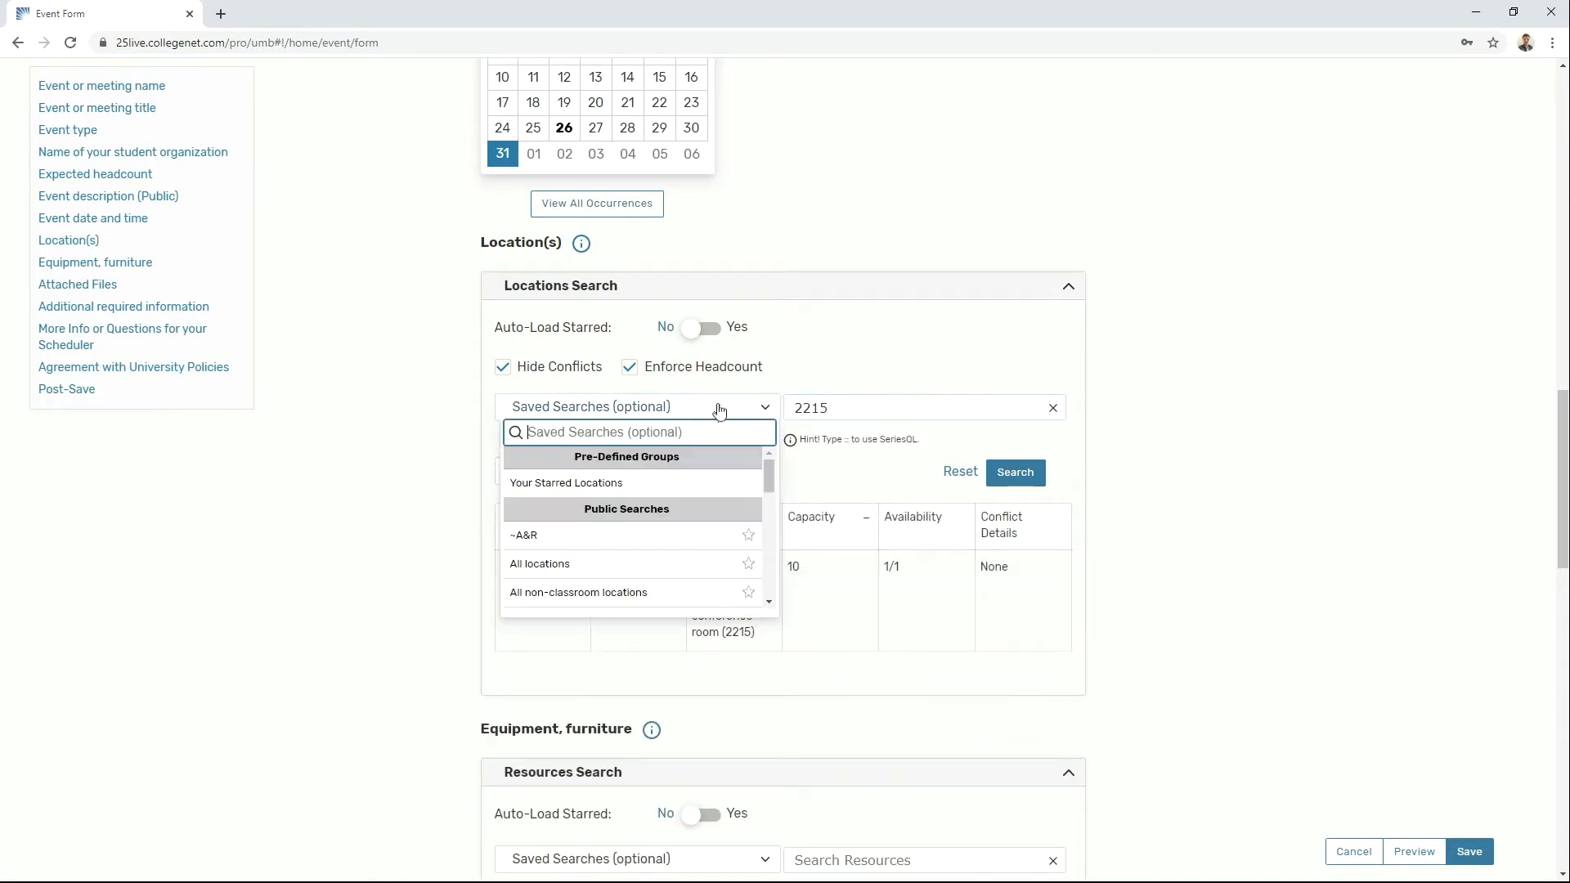
pyautogui.scroll(-3, 646, 534)
pyautogui.scroll(-5, 683, 523)
pyautogui.scroll(5, 694, 521)
pyautogui.click(687, 499)
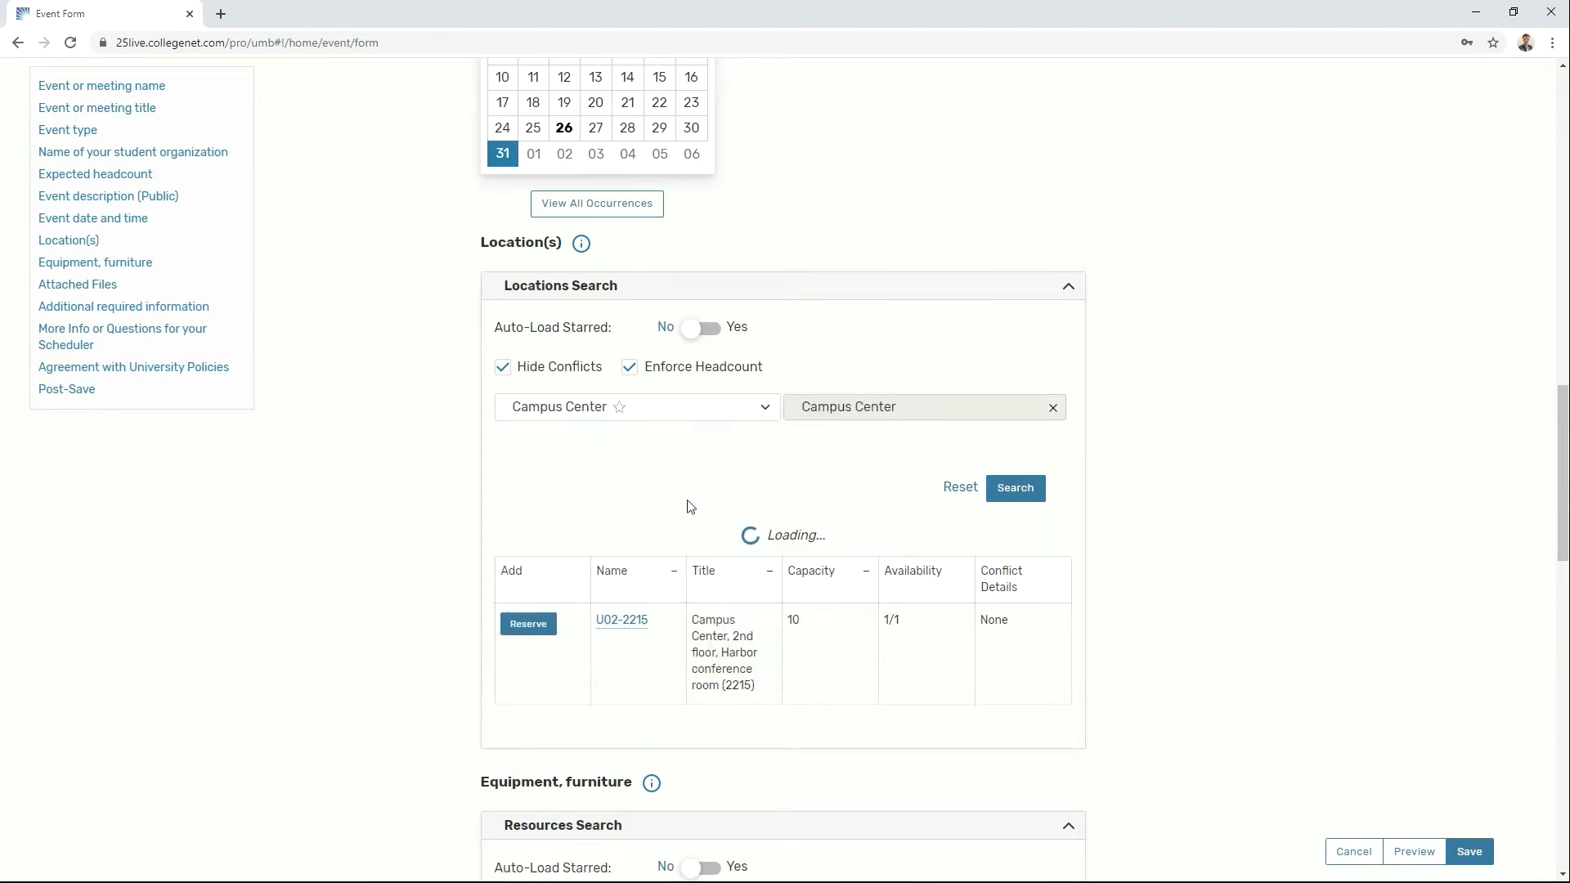
pyautogui.click(629, 367)
pyautogui.click(503, 367)
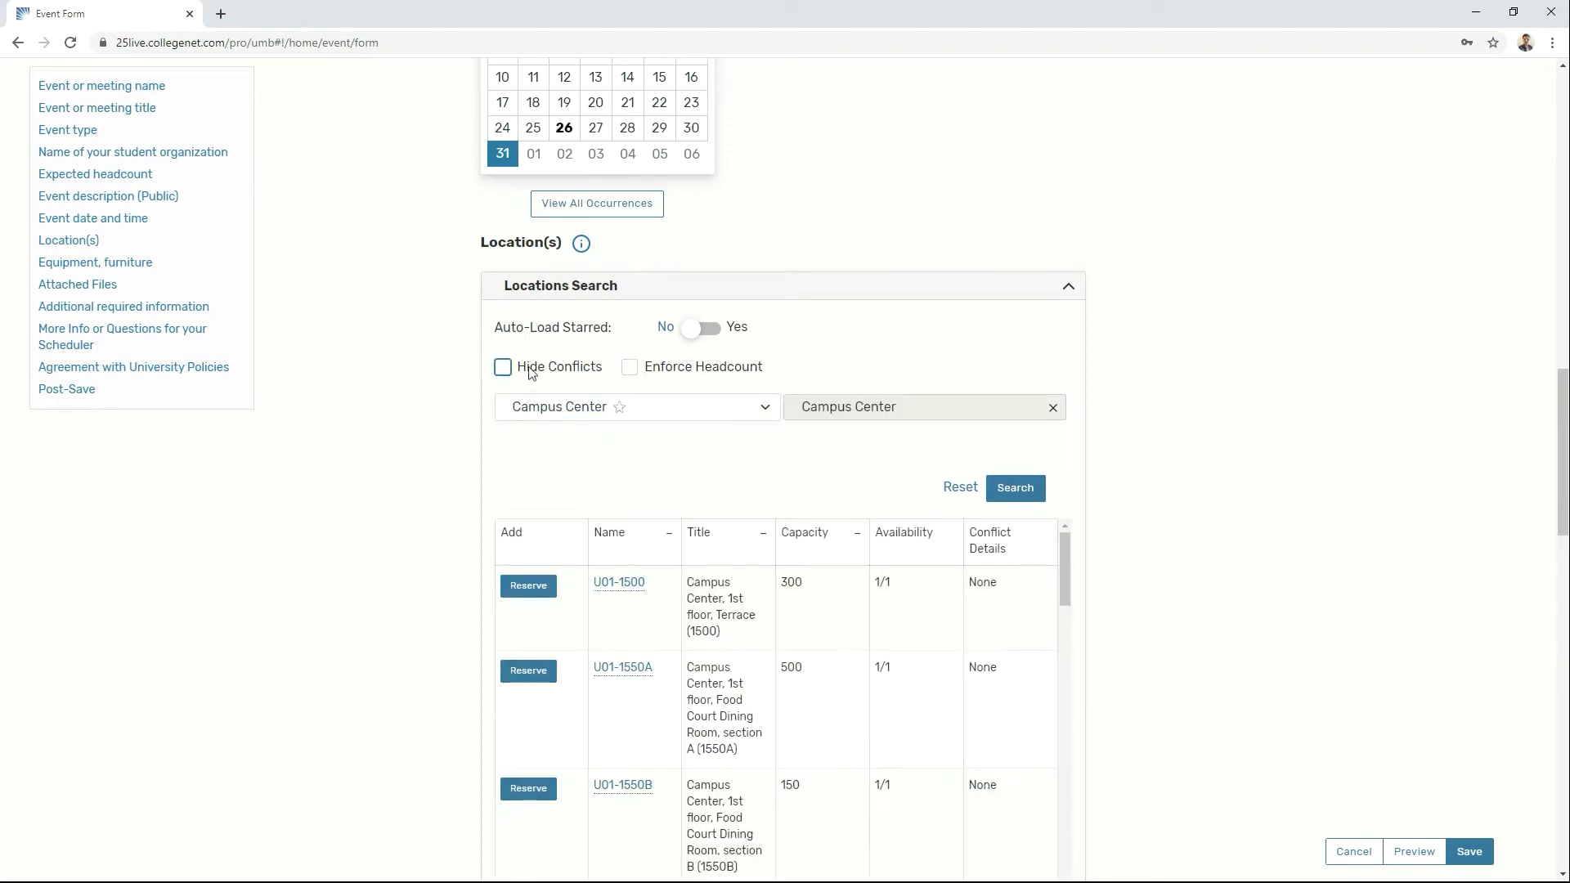
pyautogui.click(1040, 489)
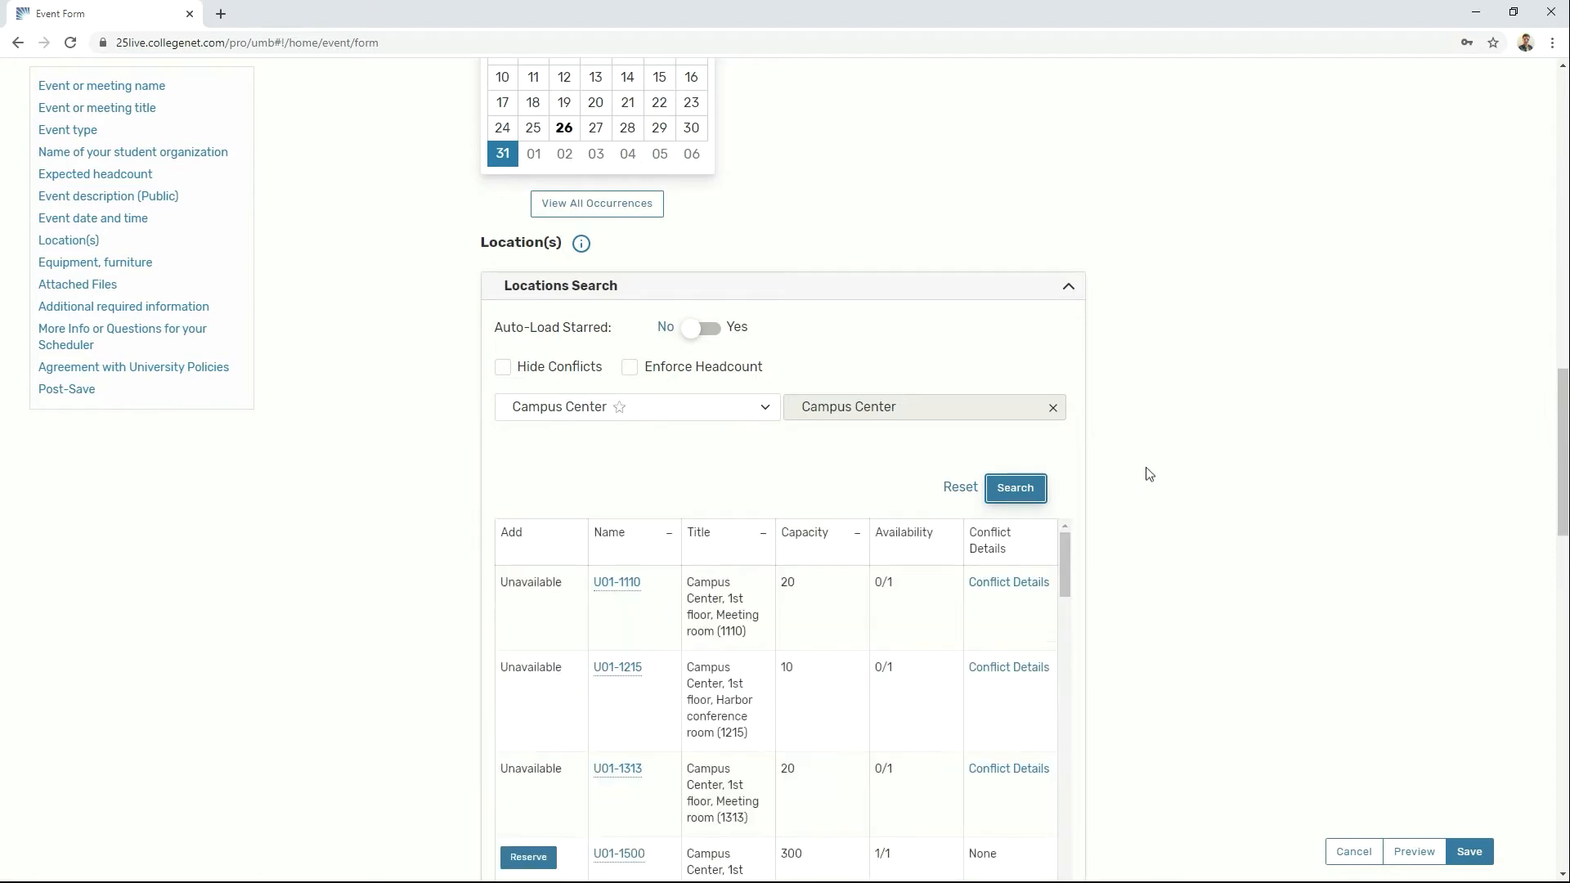
# Step: Inspect the scheduling conflicts for room U01-1313
pyautogui.scroll(-2, 1146, 468)
pyautogui.scroll(-1, 684, 536)
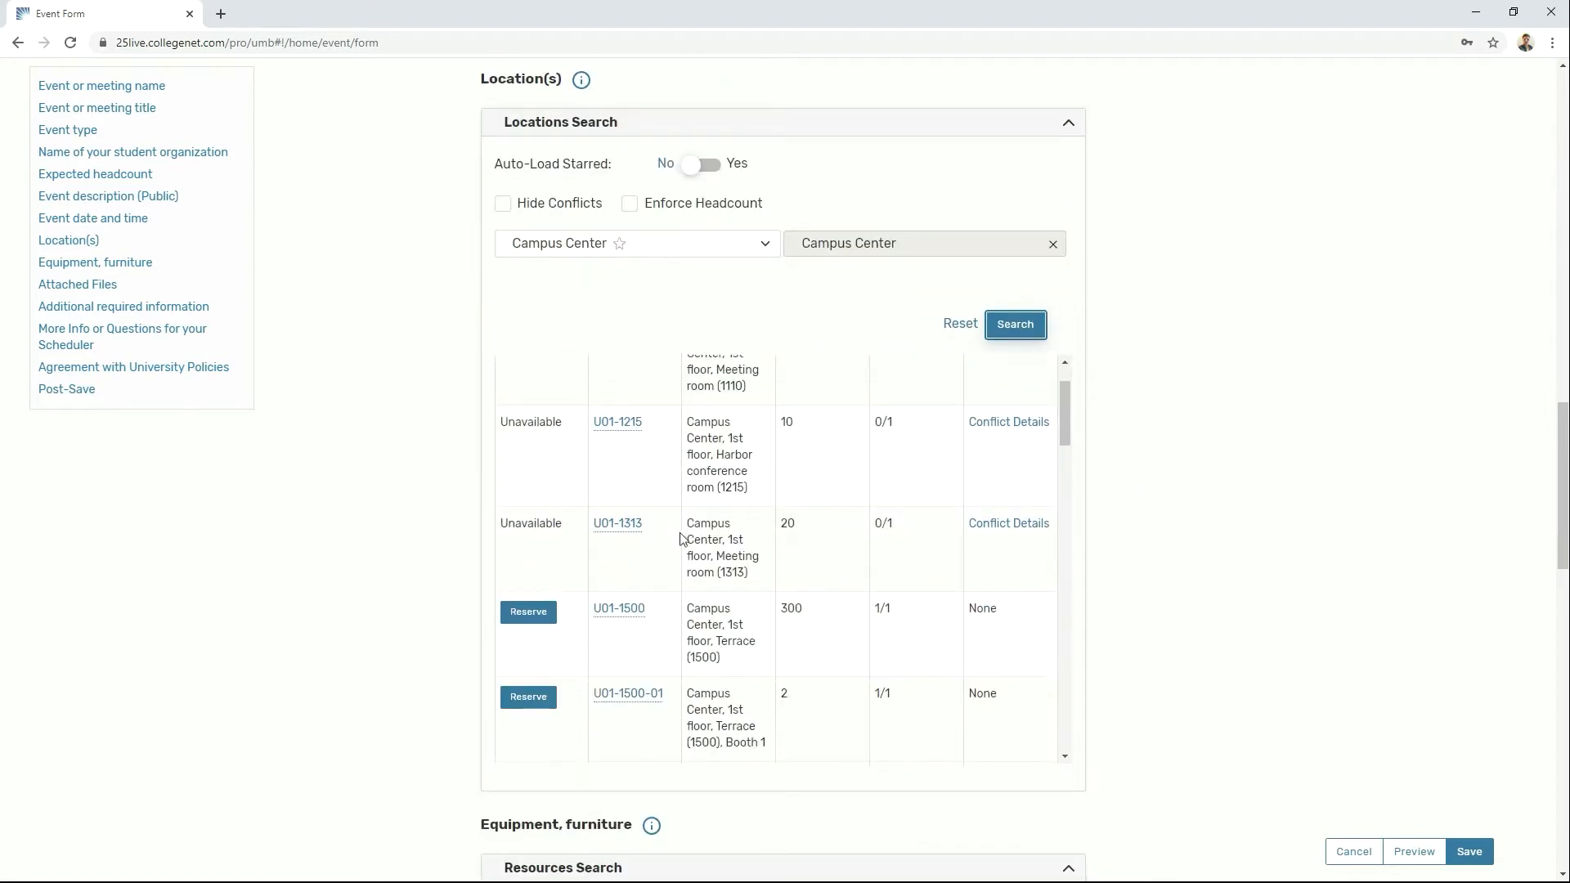
pyautogui.click(1042, 524)
pyautogui.click(994, 105)
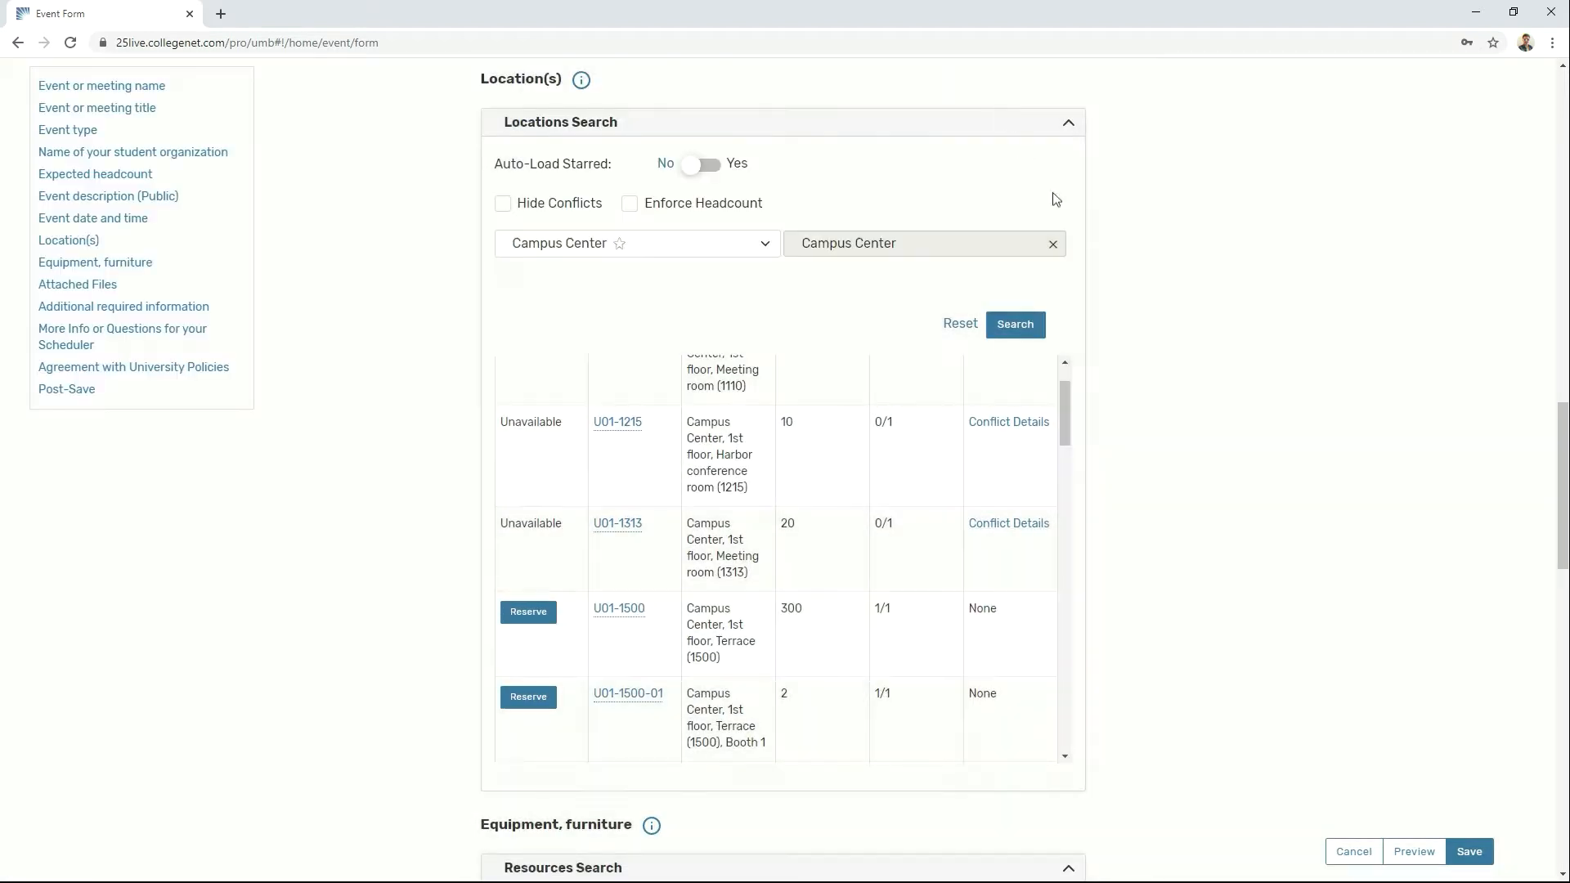
# Step: Turn the conflict and headcount filters back on and reserve room U02-2215
pyautogui.click(509, 210)
pyautogui.click(1015, 325)
pyautogui.click(630, 204)
pyautogui.click(1040, 326)
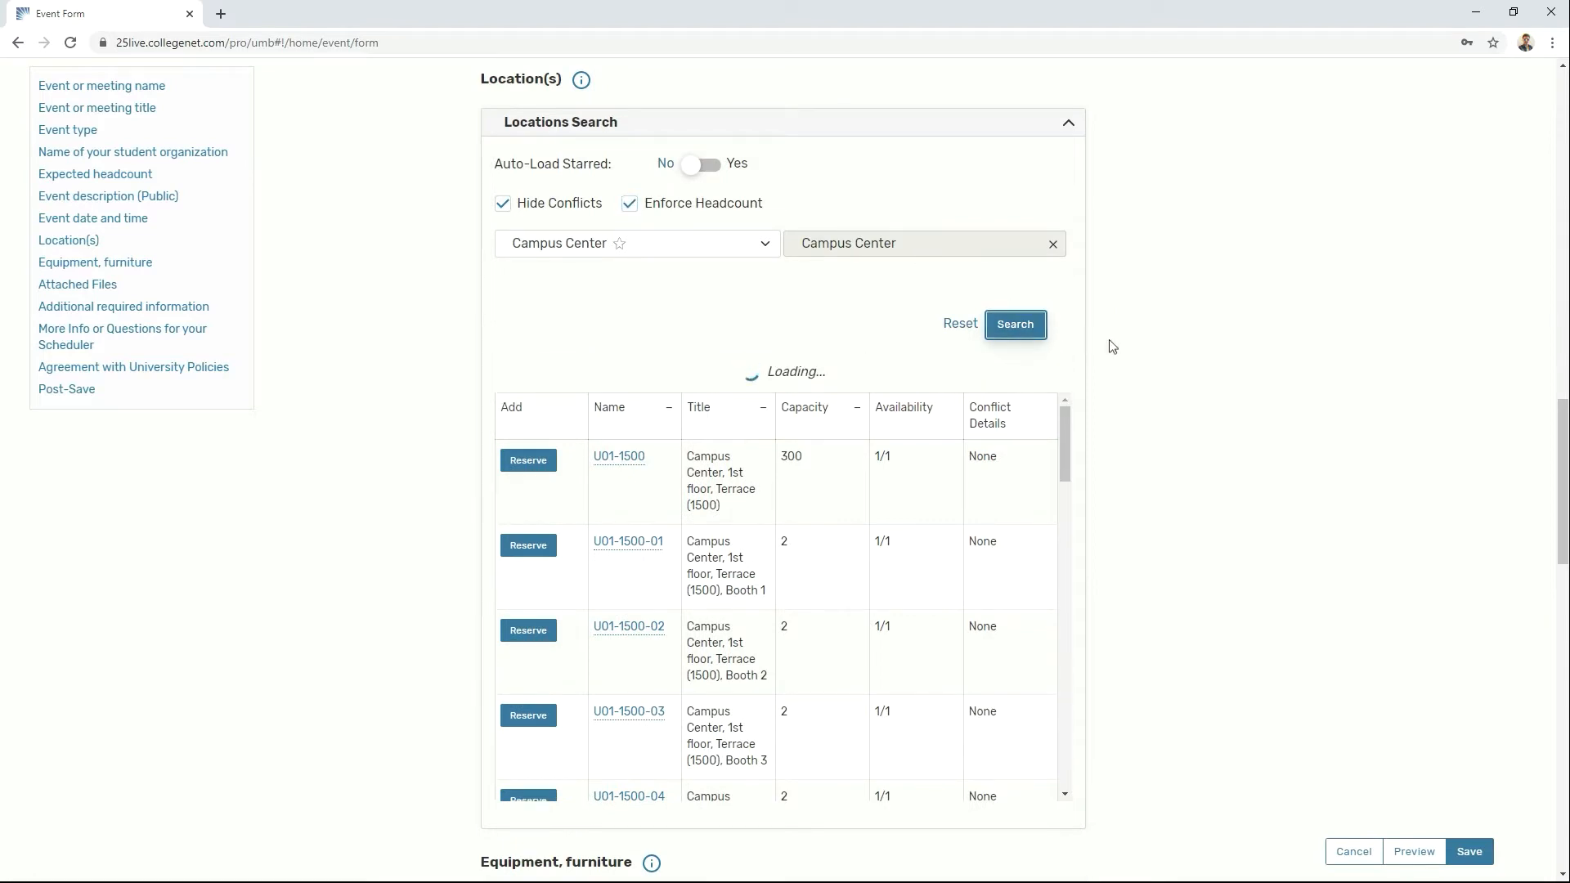
pyautogui.scroll(-5, 916, 523)
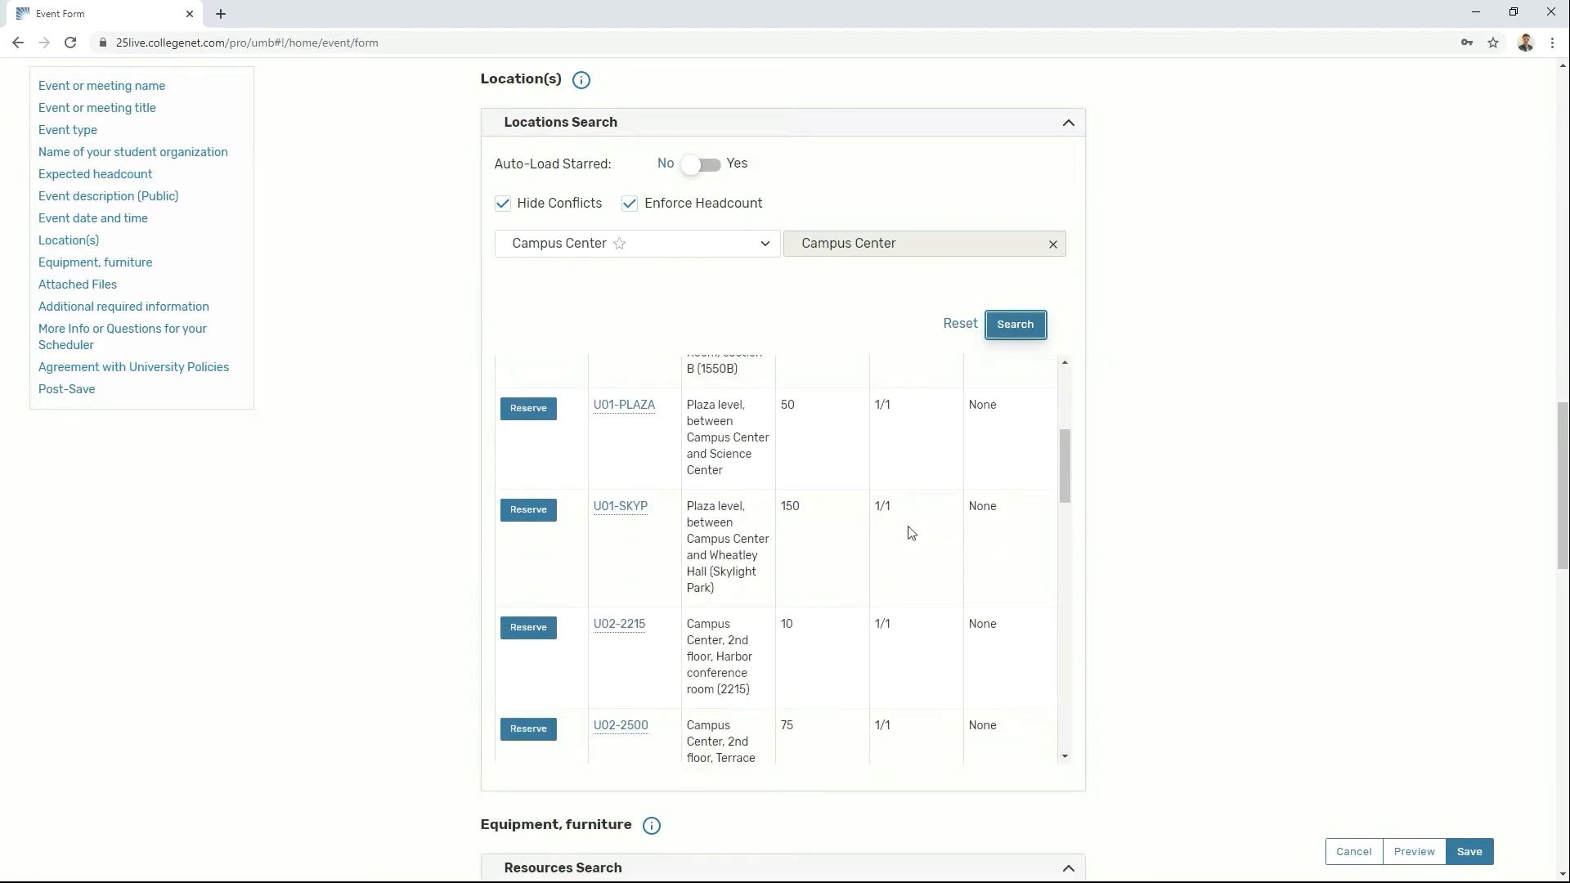
pyautogui.click(533, 556)
pyautogui.scroll(-2, 1193, 498)
# Step: Keep Boardroom as the layout for room U02-2215
pyautogui.scroll(-2, 1223, 491)
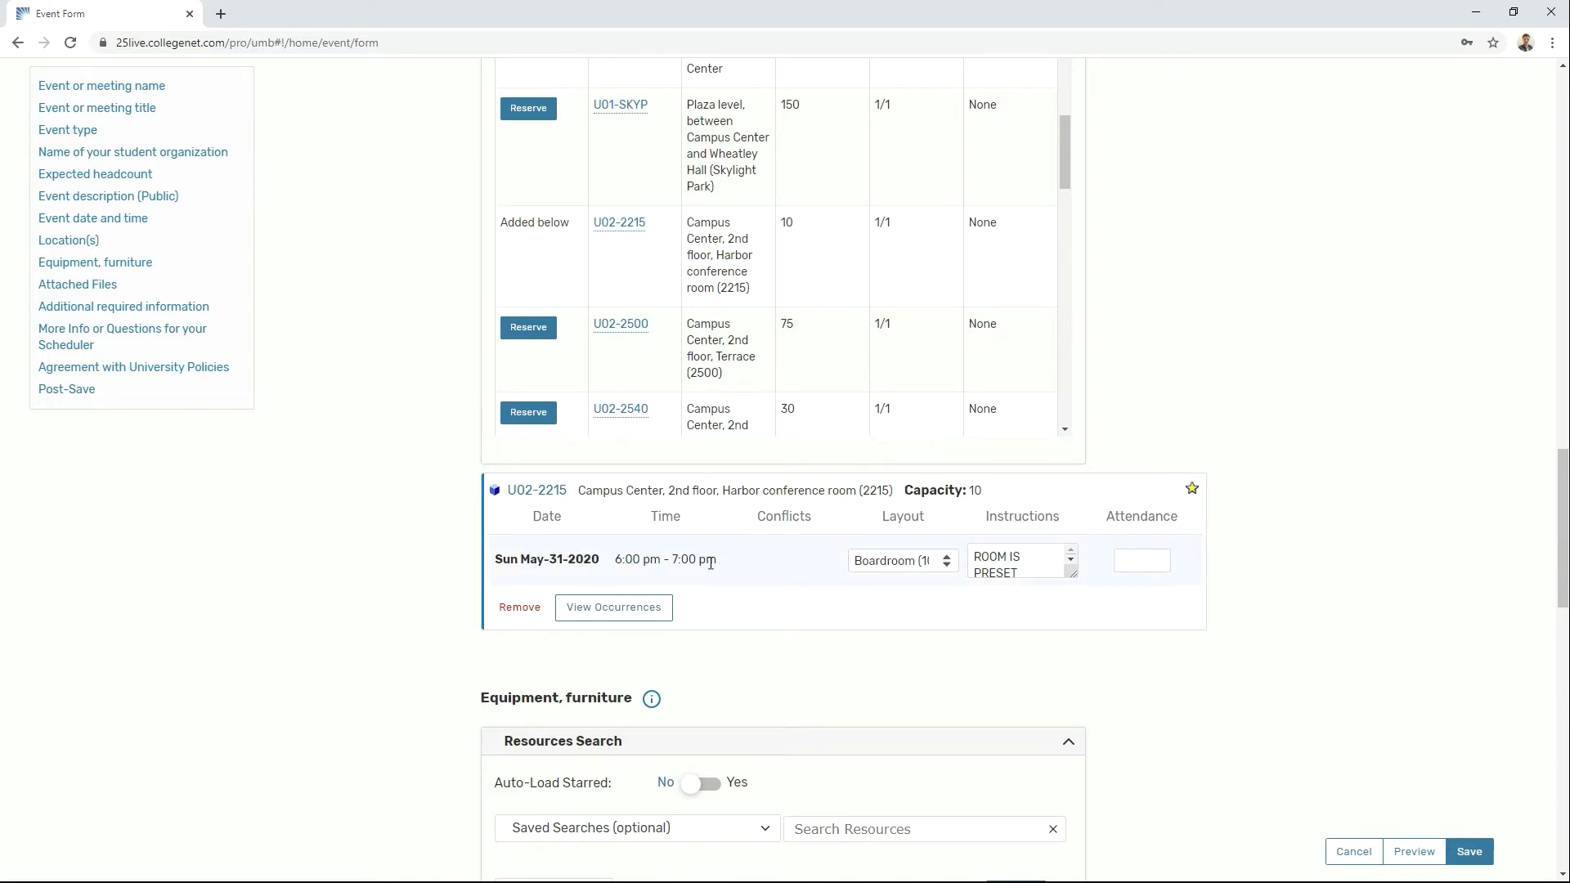
pyautogui.click(911, 564)
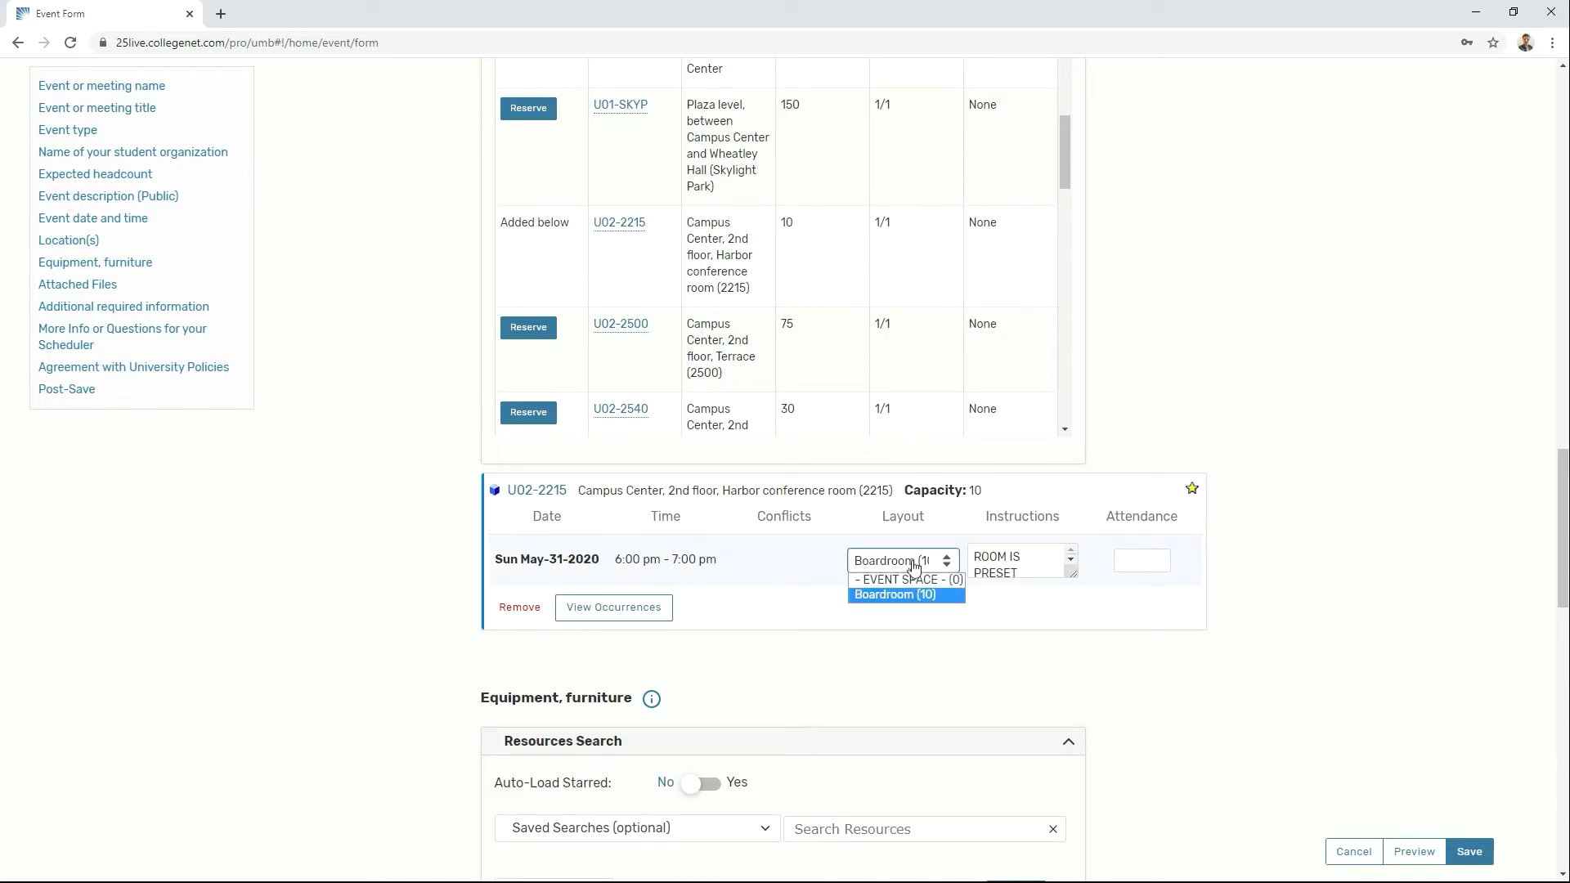
pyautogui.click(913, 564)
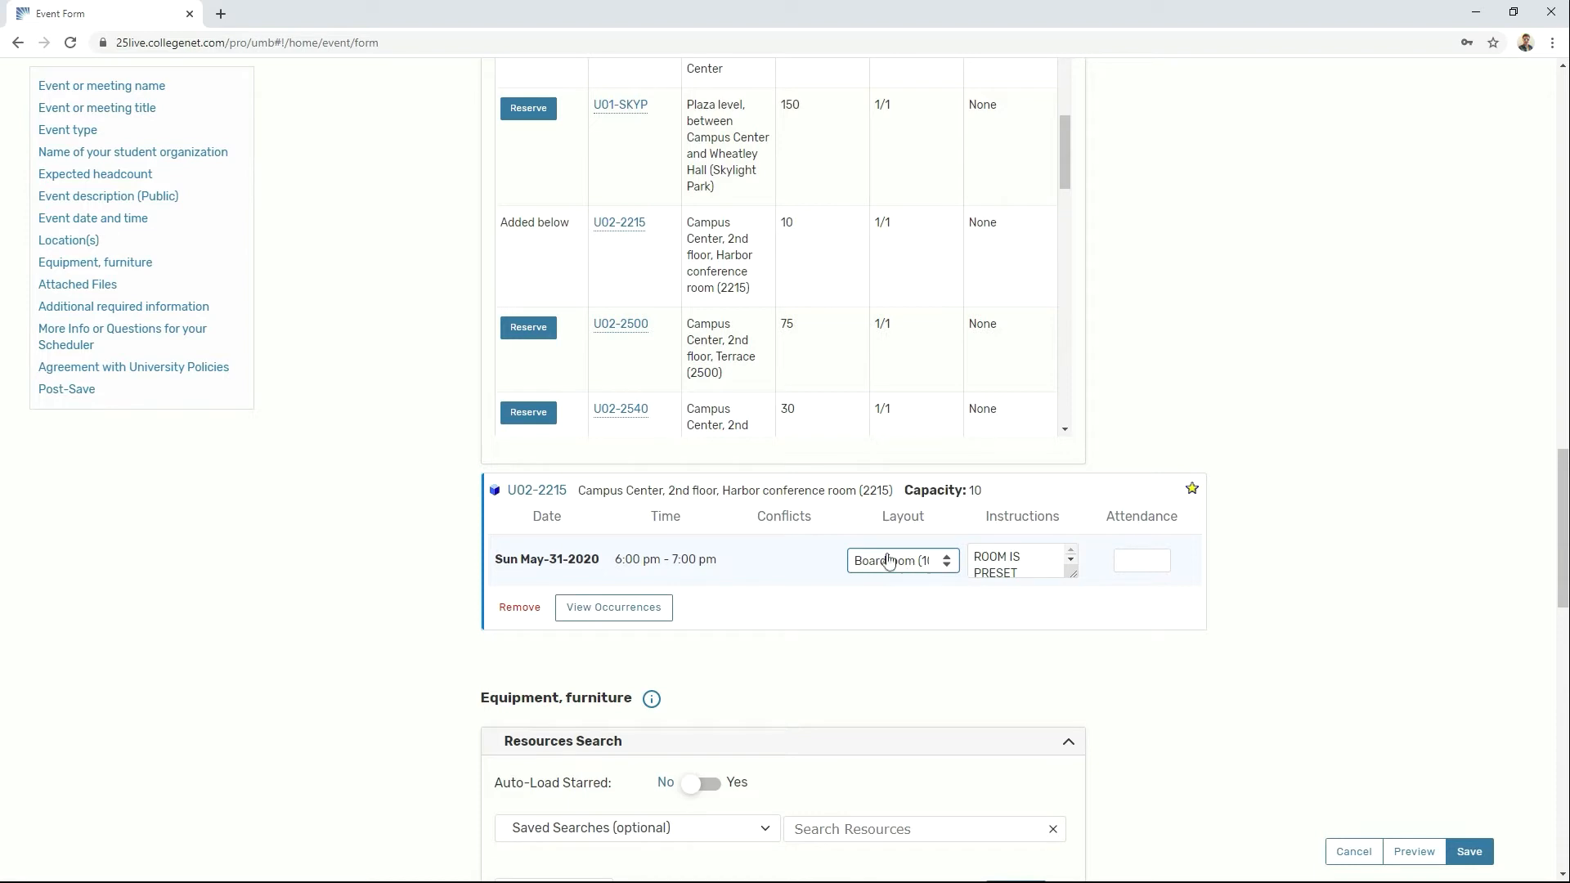
# Step: Reserve room U02-2540, then remove it from the event again
pyautogui.moveTo(544, 500)
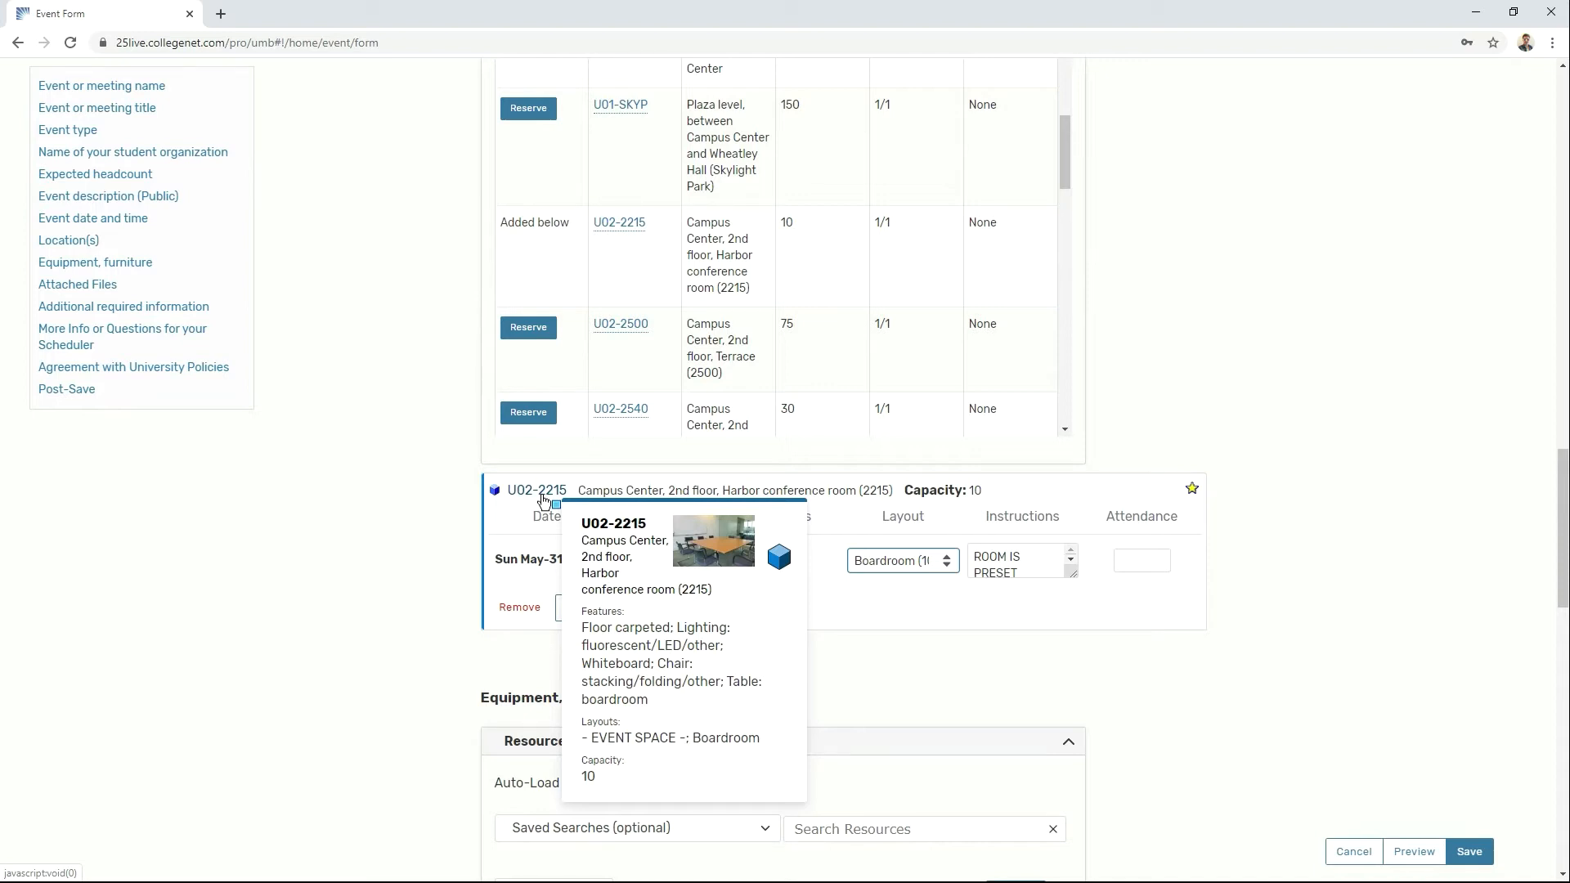
pyautogui.click(544, 414)
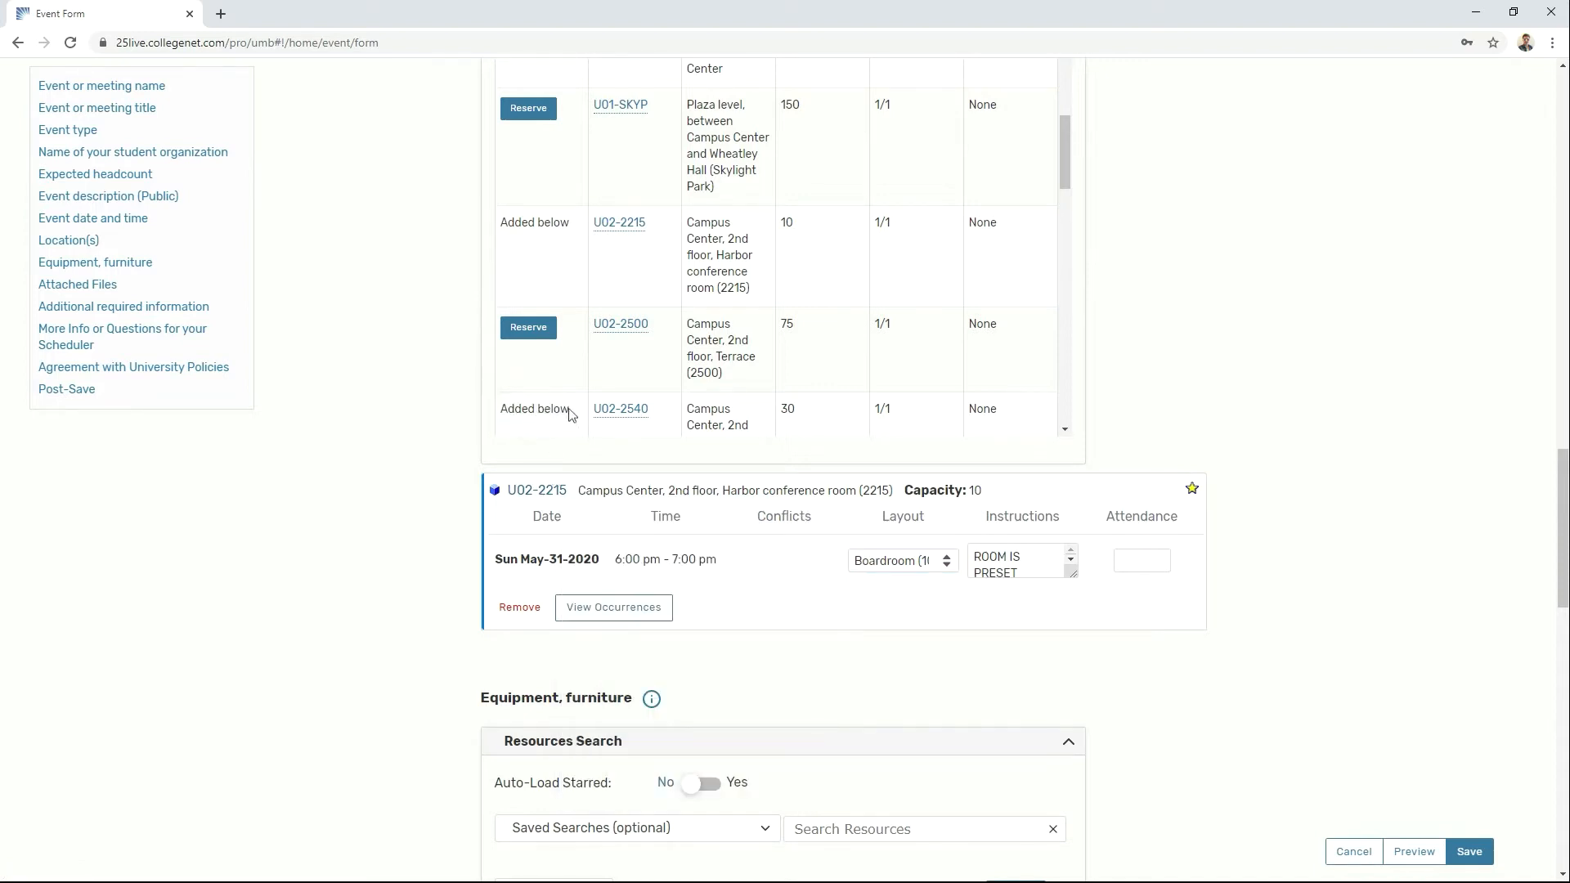
pyautogui.scroll(-2, 694, 581)
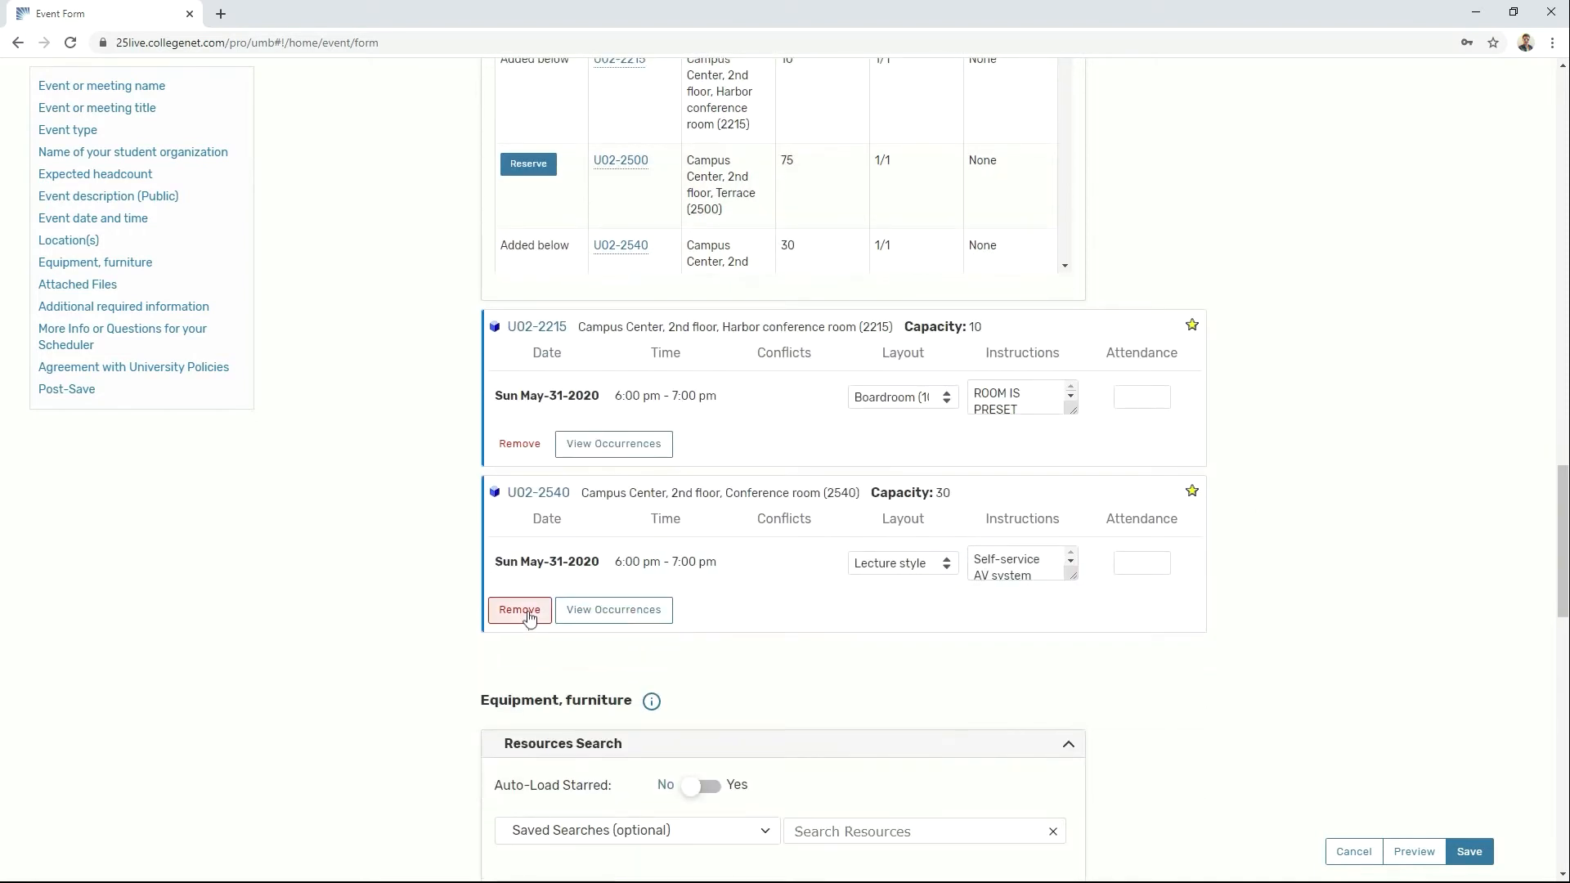
pyautogui.click(527, 606)
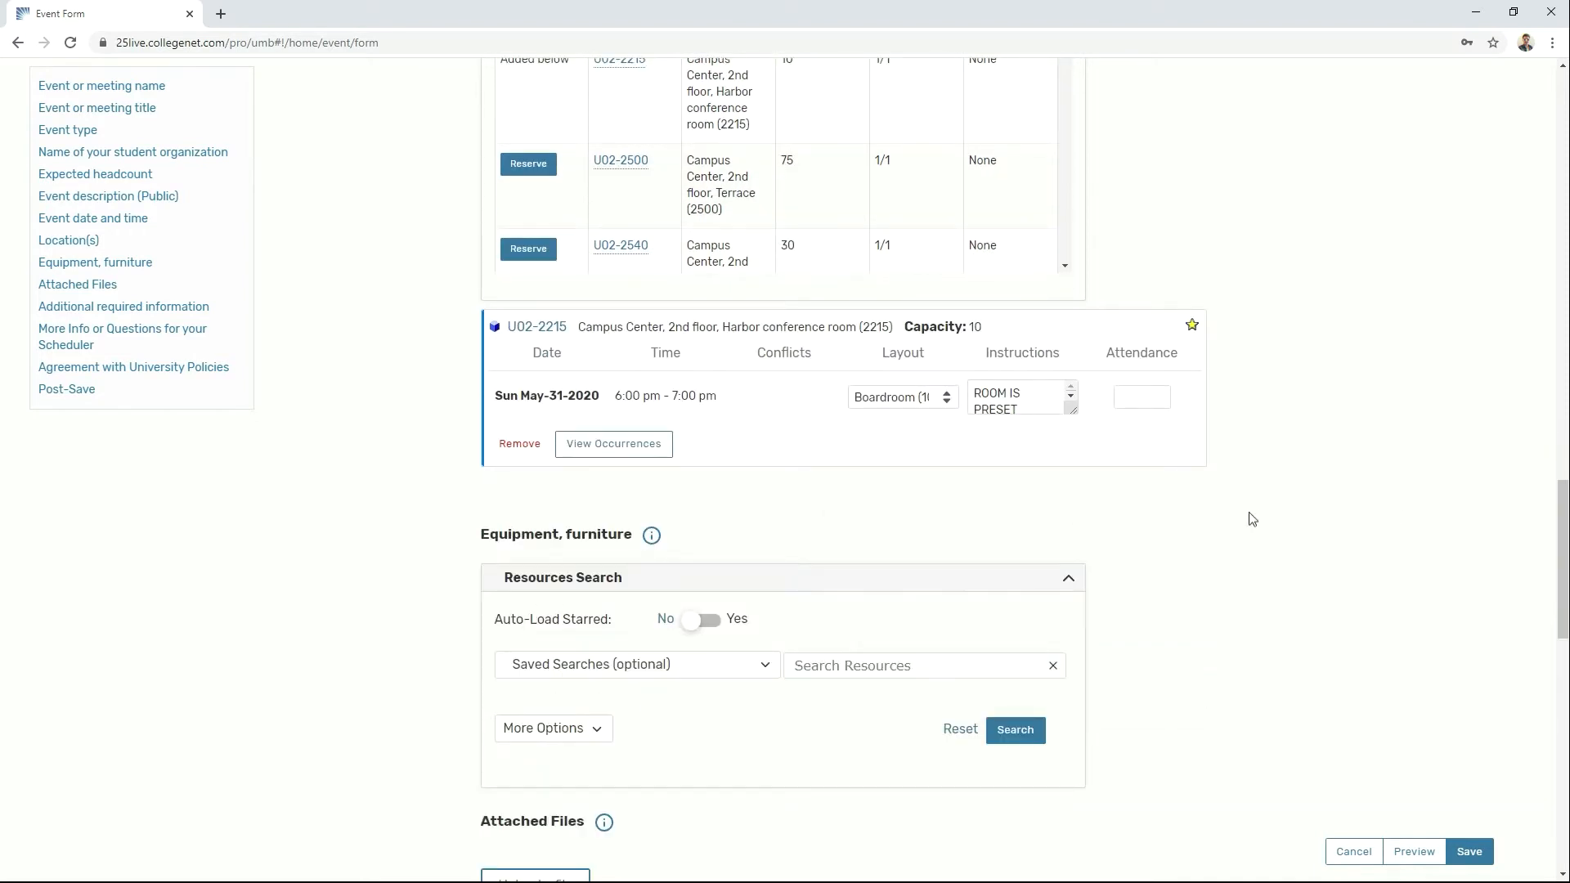
# Step: Toggle the Harbor conference room's star off and on, then list Your Starred Locations
pyautogui.click(1193, 327)
pyautogui.click(1194, 329)
pyautogui.scroll(5, 1275, 384)
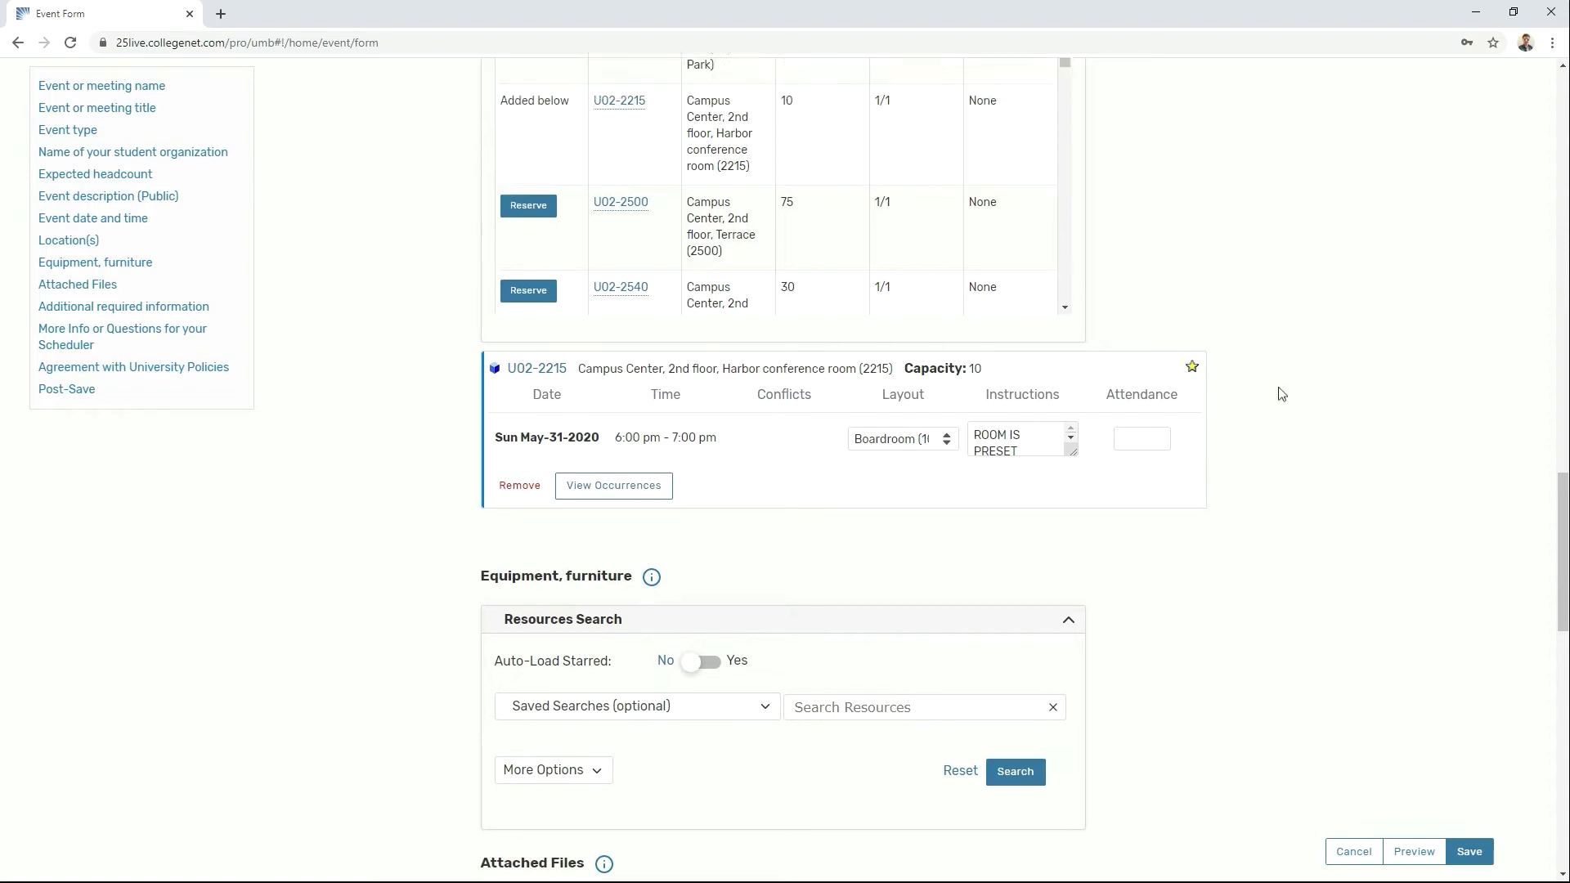
pyautogui.click(767, 244)
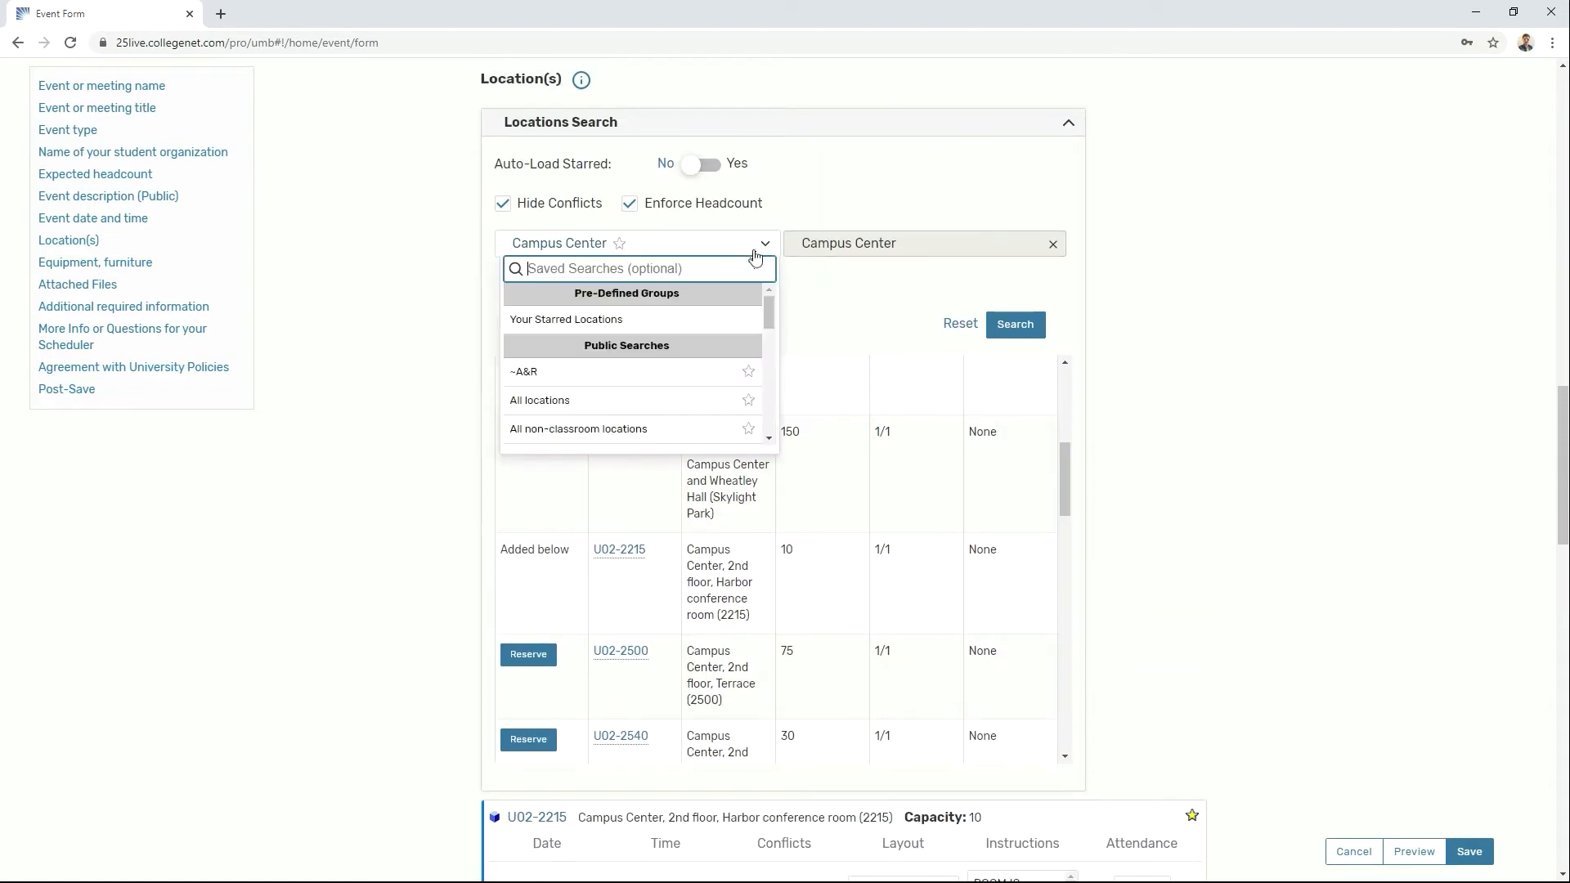
pyautogui.click(684, 319)
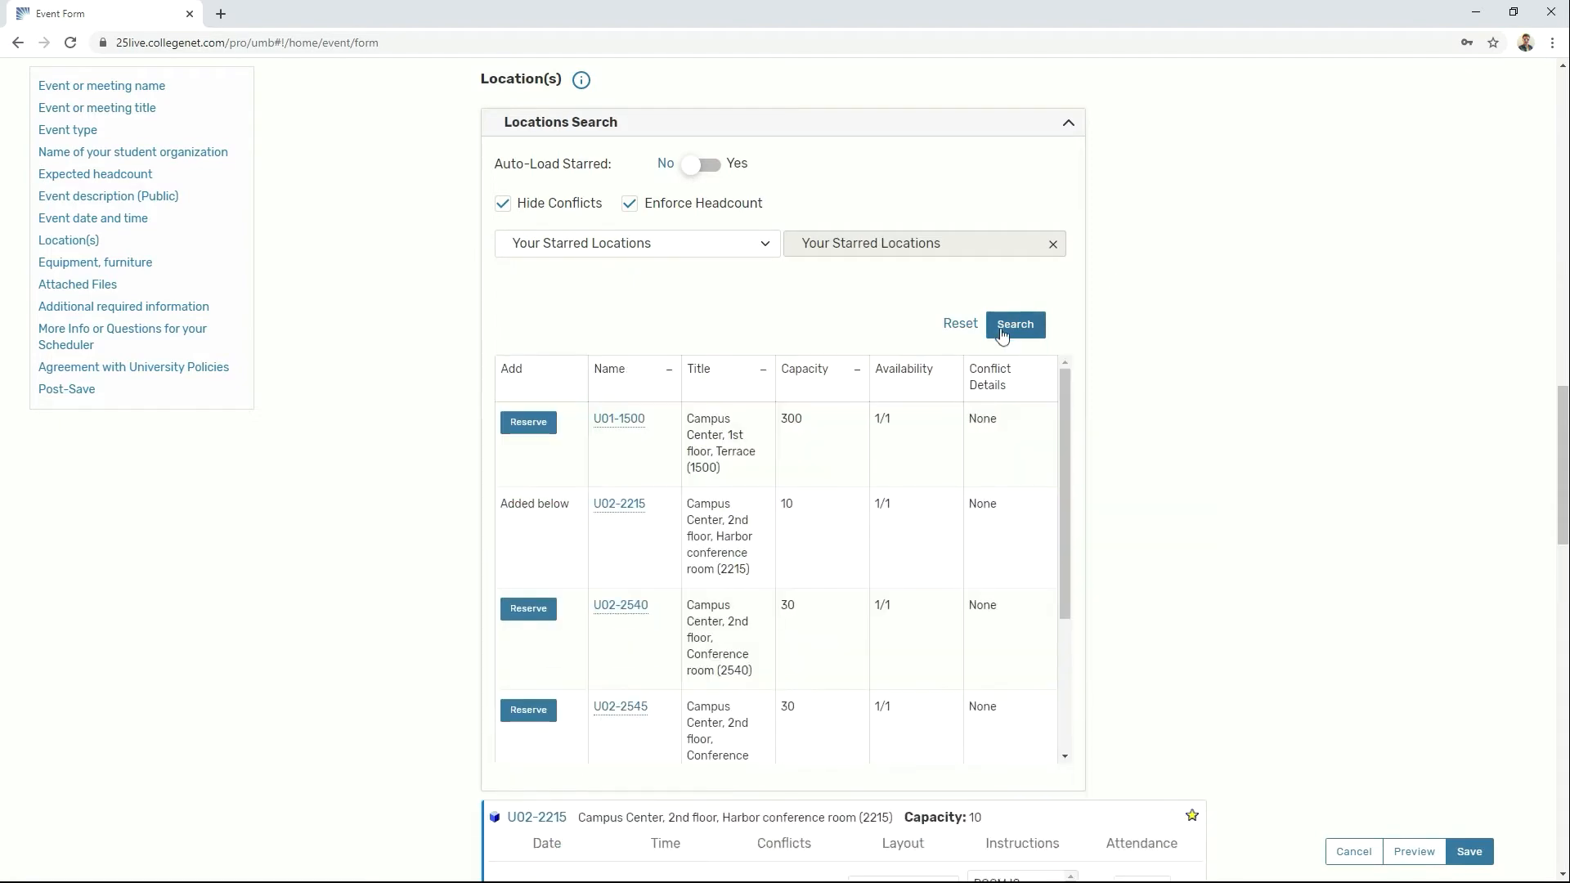
pyautogui.scroll(-5, 1161, 486)
pyautogui.scroll(-4, 1171, 494)
# Step: Search resources for Laptop and reserve one for the event
pyautogui.click(928, 419)
pyautogui.write('Laptop')
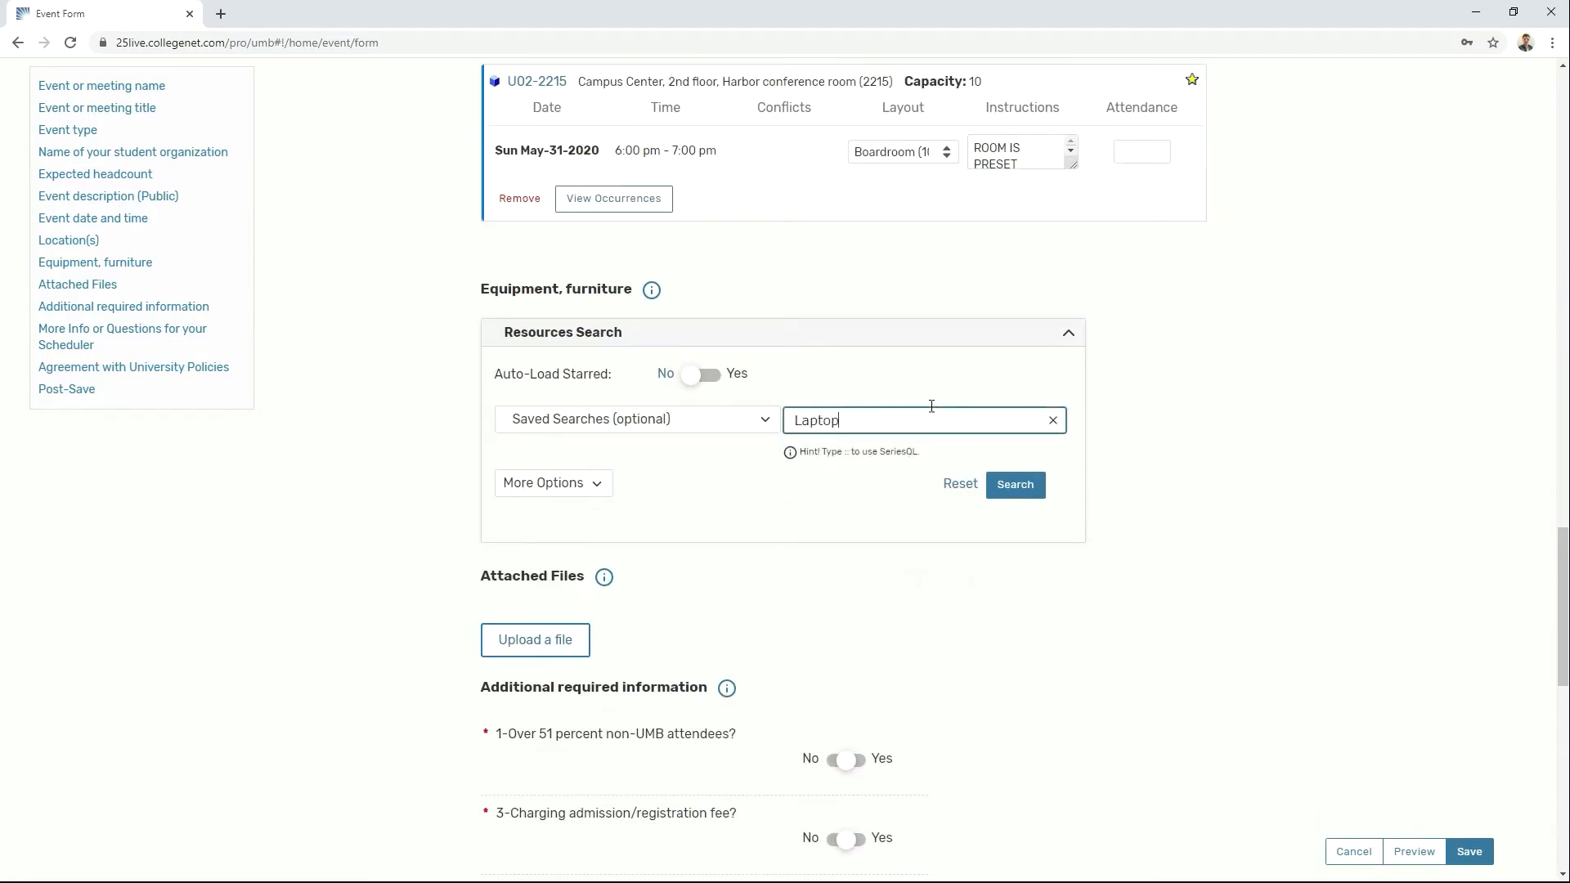
pyautogui.press('Return')
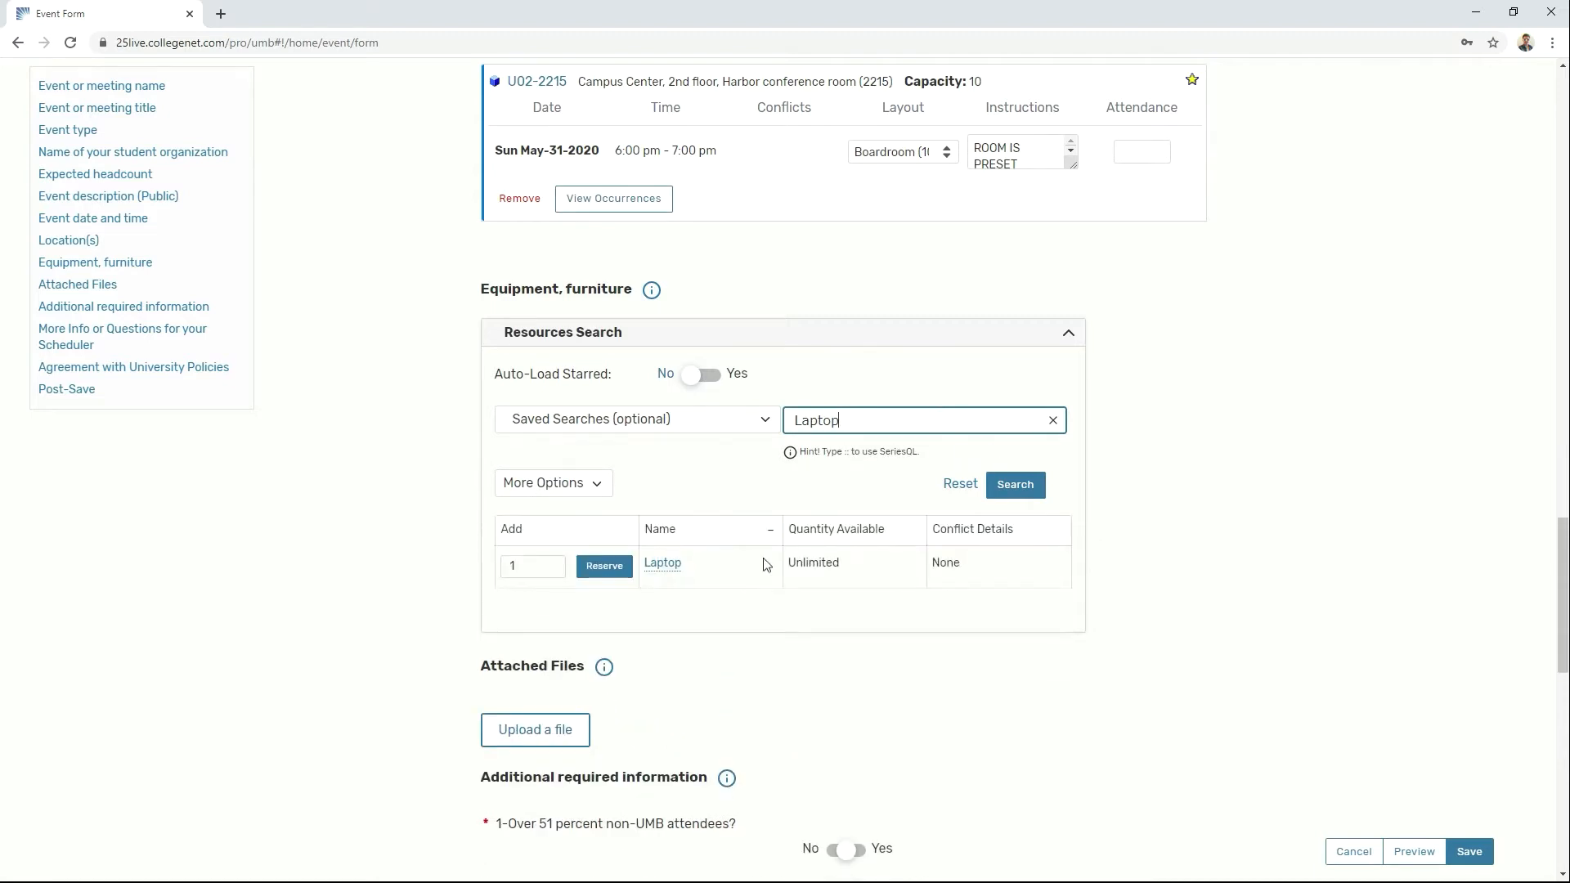
pyautogui.click(621, 567)
# Step: Switch the resource search to All commonly used resources and browse the list
pyautogui.click(767, 420)
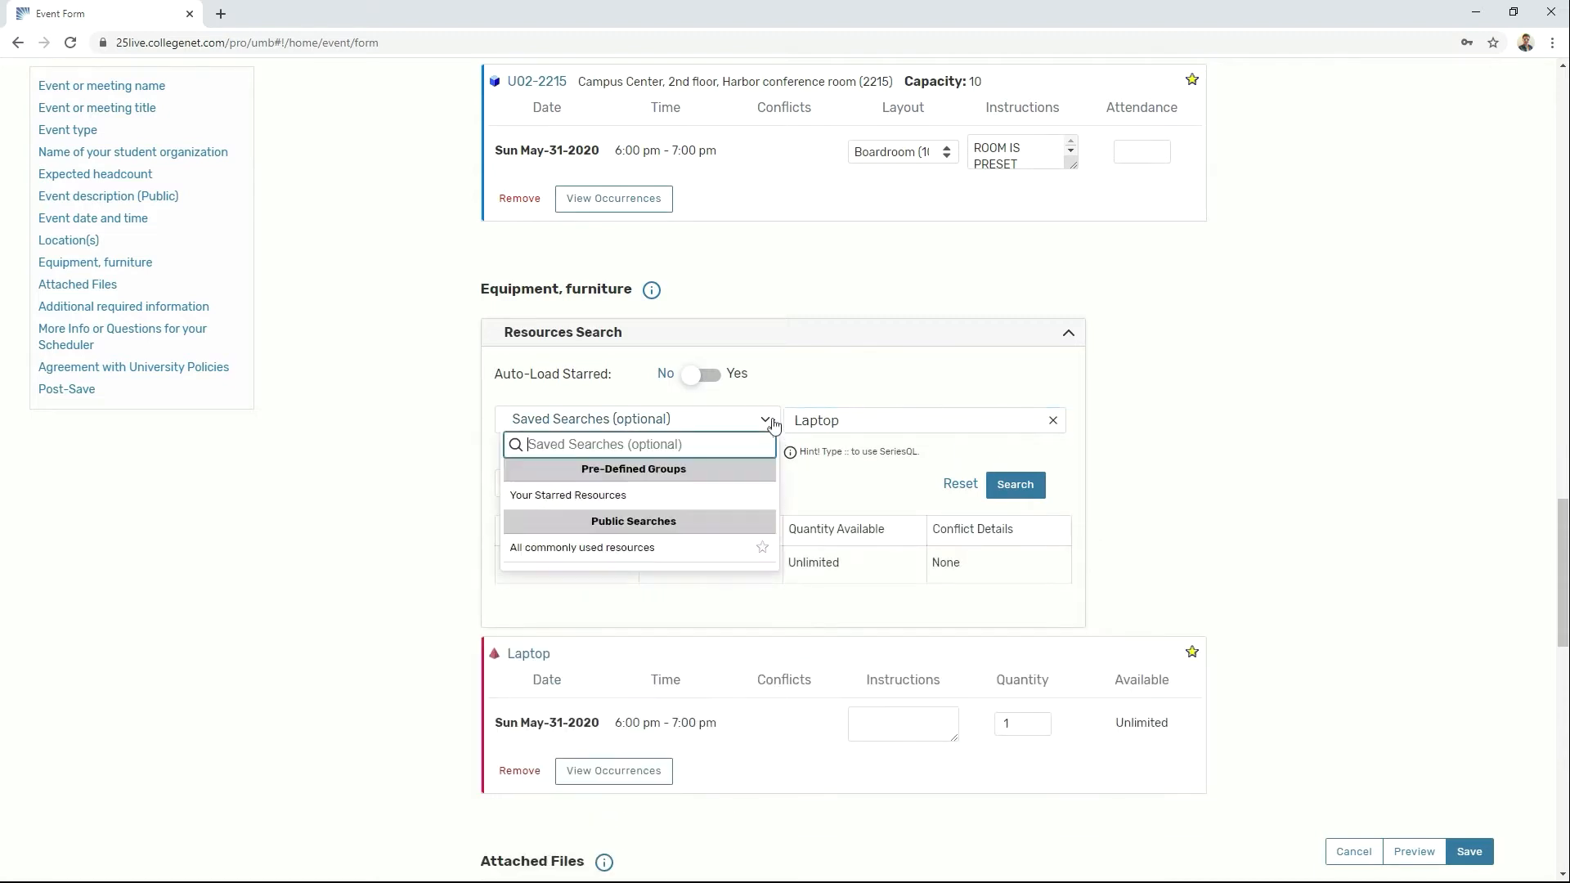
pyautogui.click(675, 549)
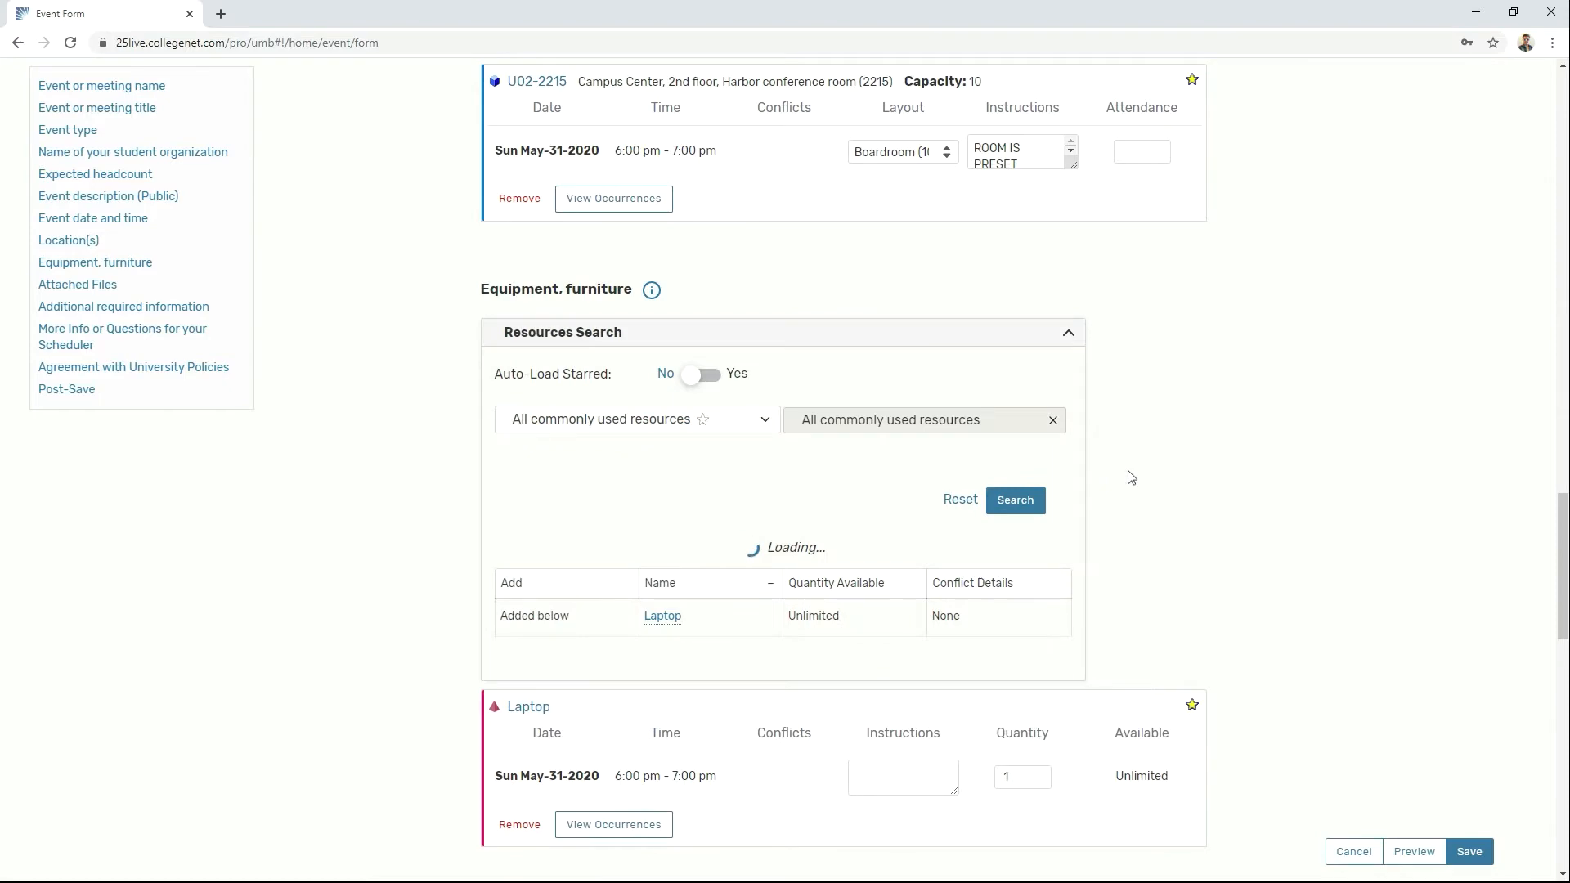
pyautogui.scroll(-3, 1112, 474)
pyautogui.scroll(-10, 930, 449)
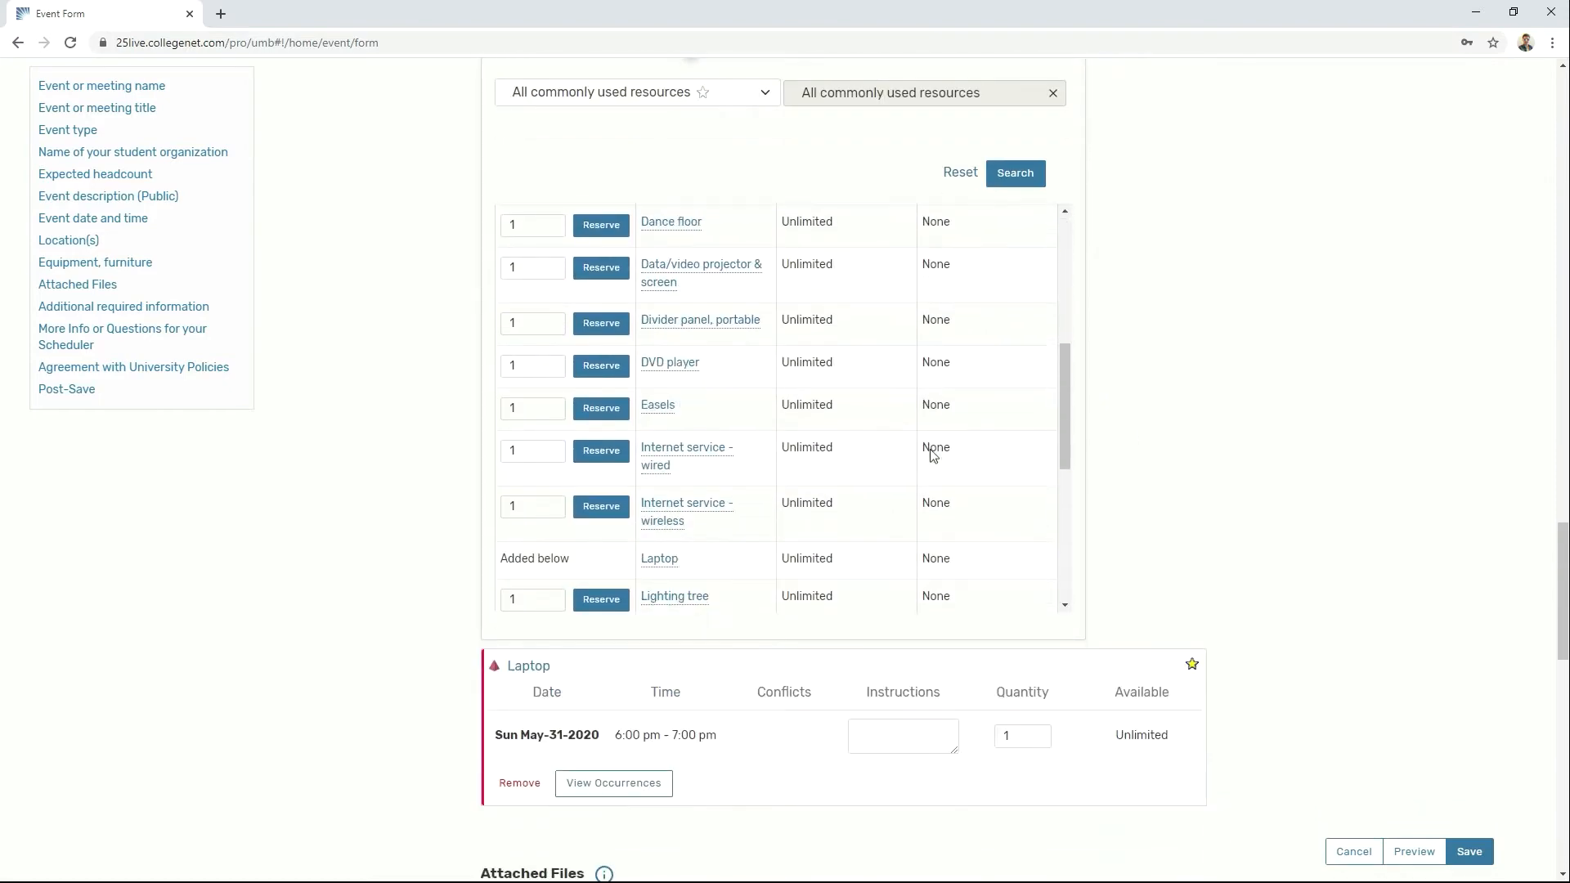
pyautogui.scroll(-3, 930, 454)
pyautogui.scroll(-7, 1237, 466)
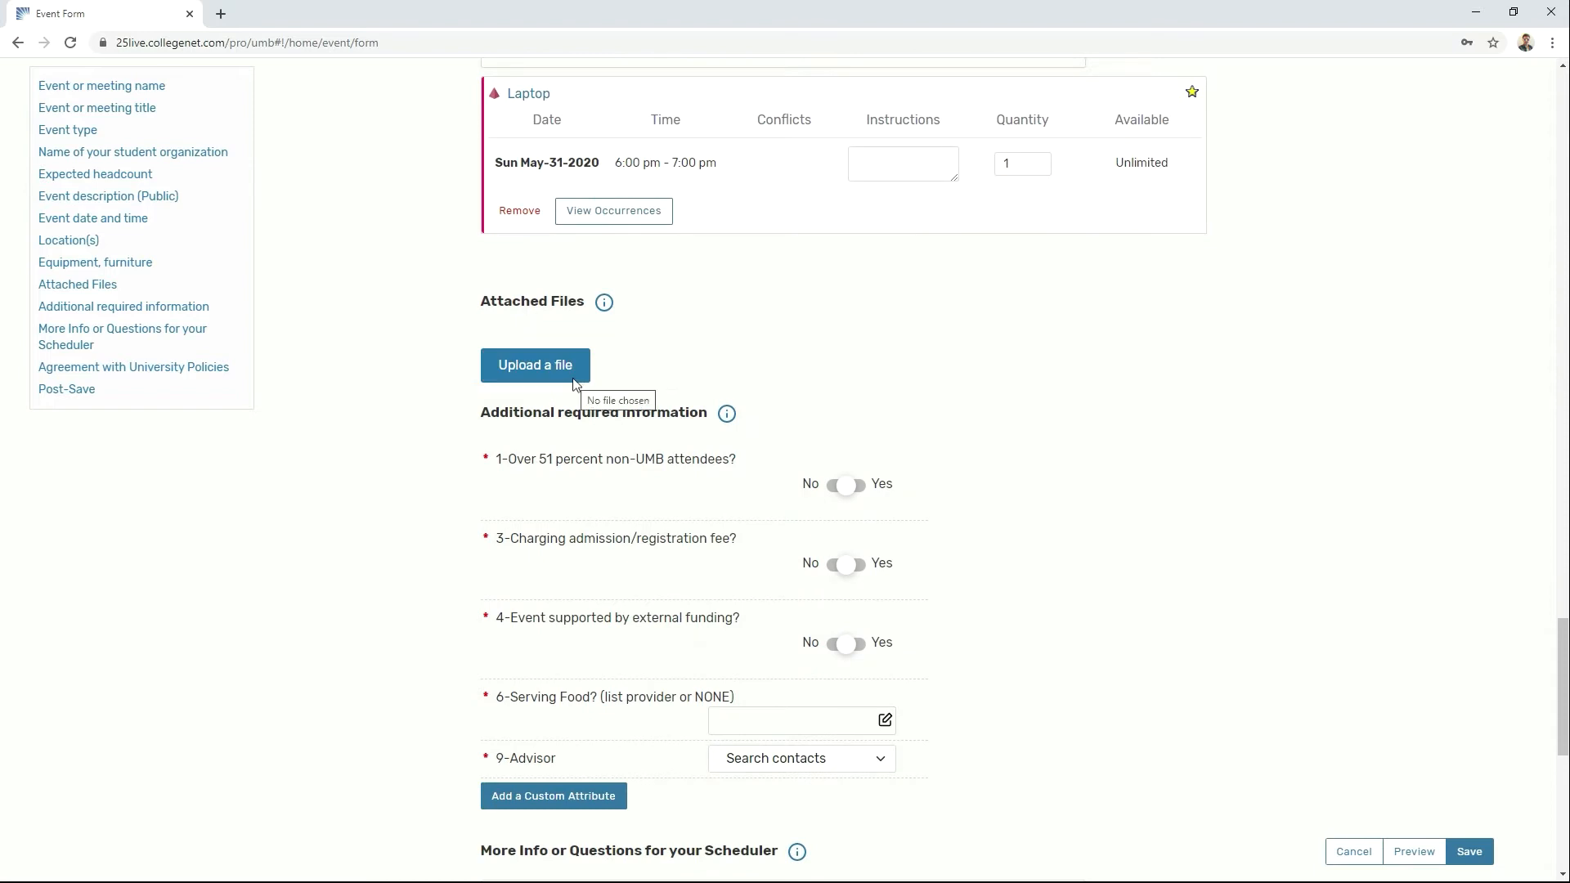
pyautogui.scroll(-1, 1043, 437)
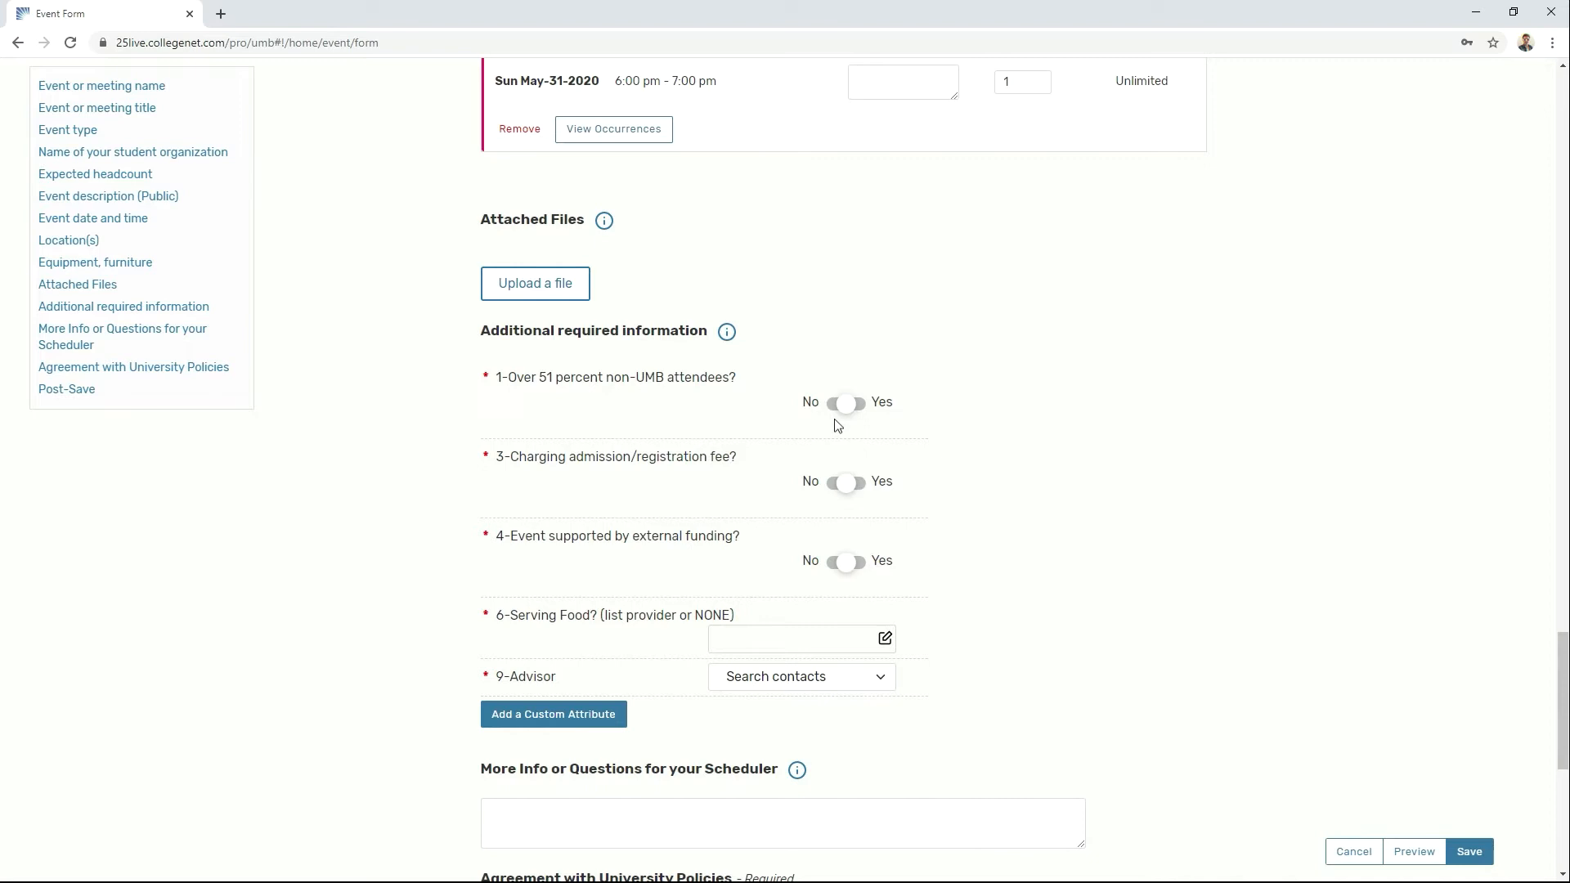
# Step: Answer No to the non-UMB attendees question and enter Sodexo as the food provider
pyautogui.click(867, 409)
pyautogui.click(826, 638)
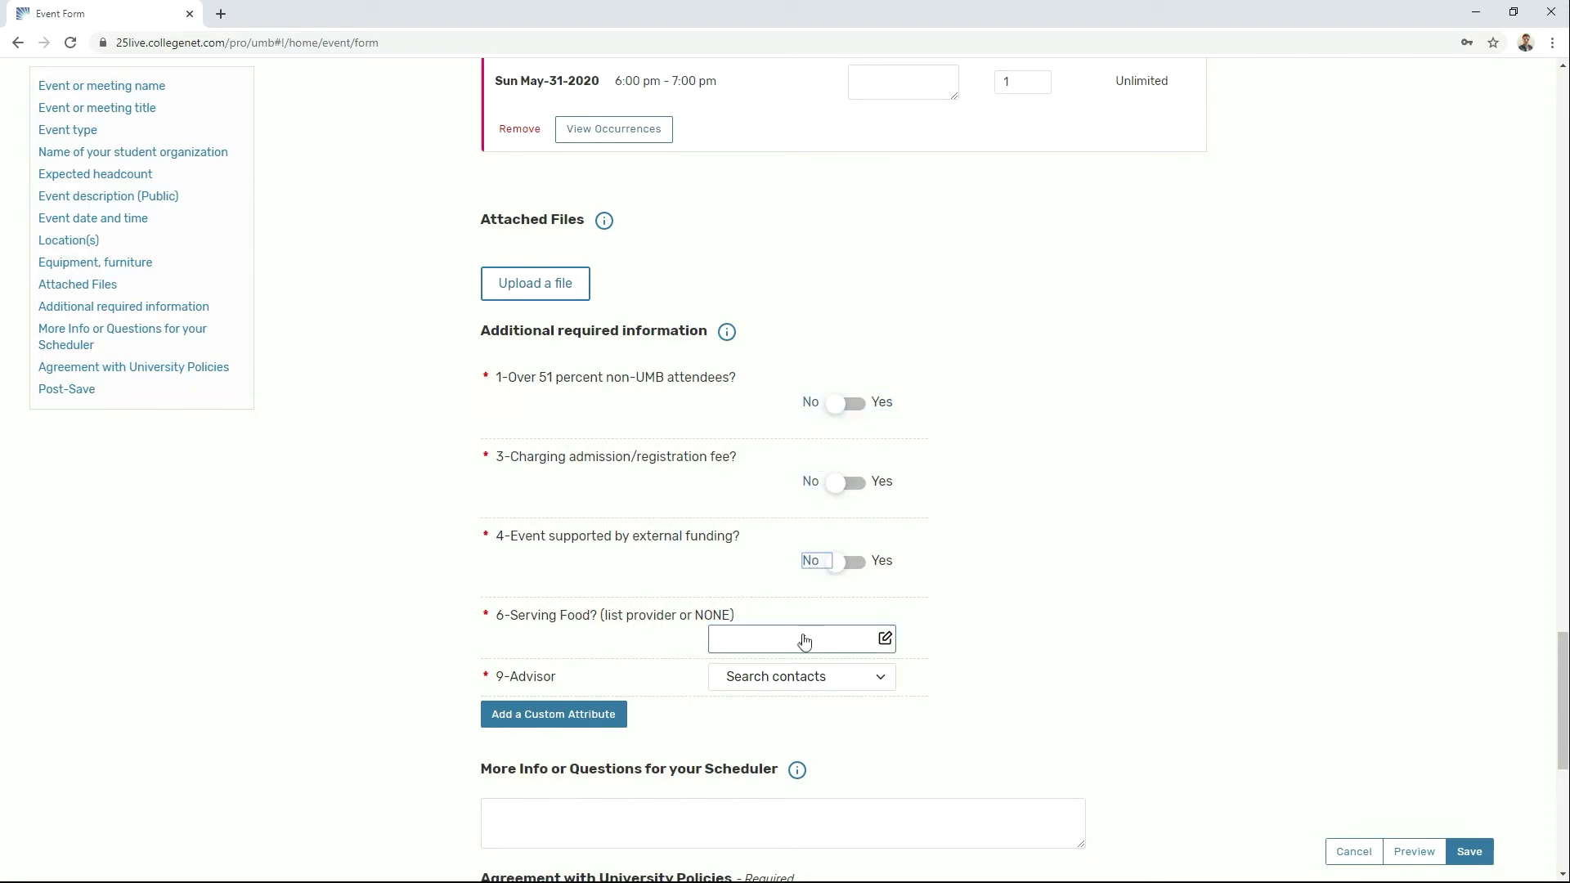
pyautogui.write('Sodexo')
# Step: Search contacts by the advisor's name and select them as the event's advisor
pyautogui.click(840, 693)
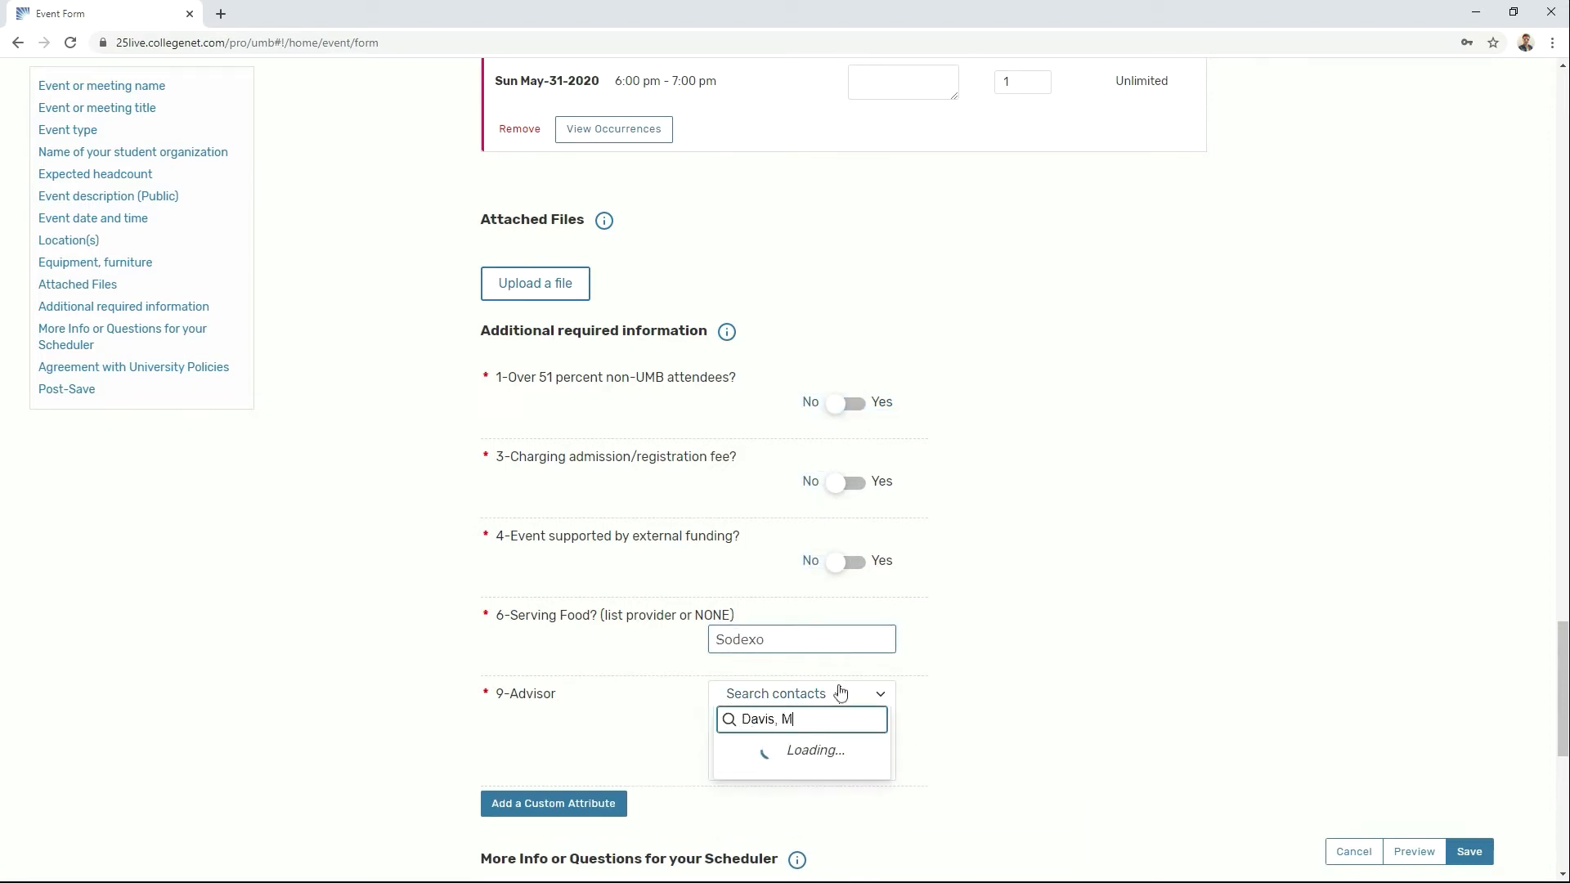
pyautogui.click(785, 752)
pyautogui.scroll(-4, 1129, 551)
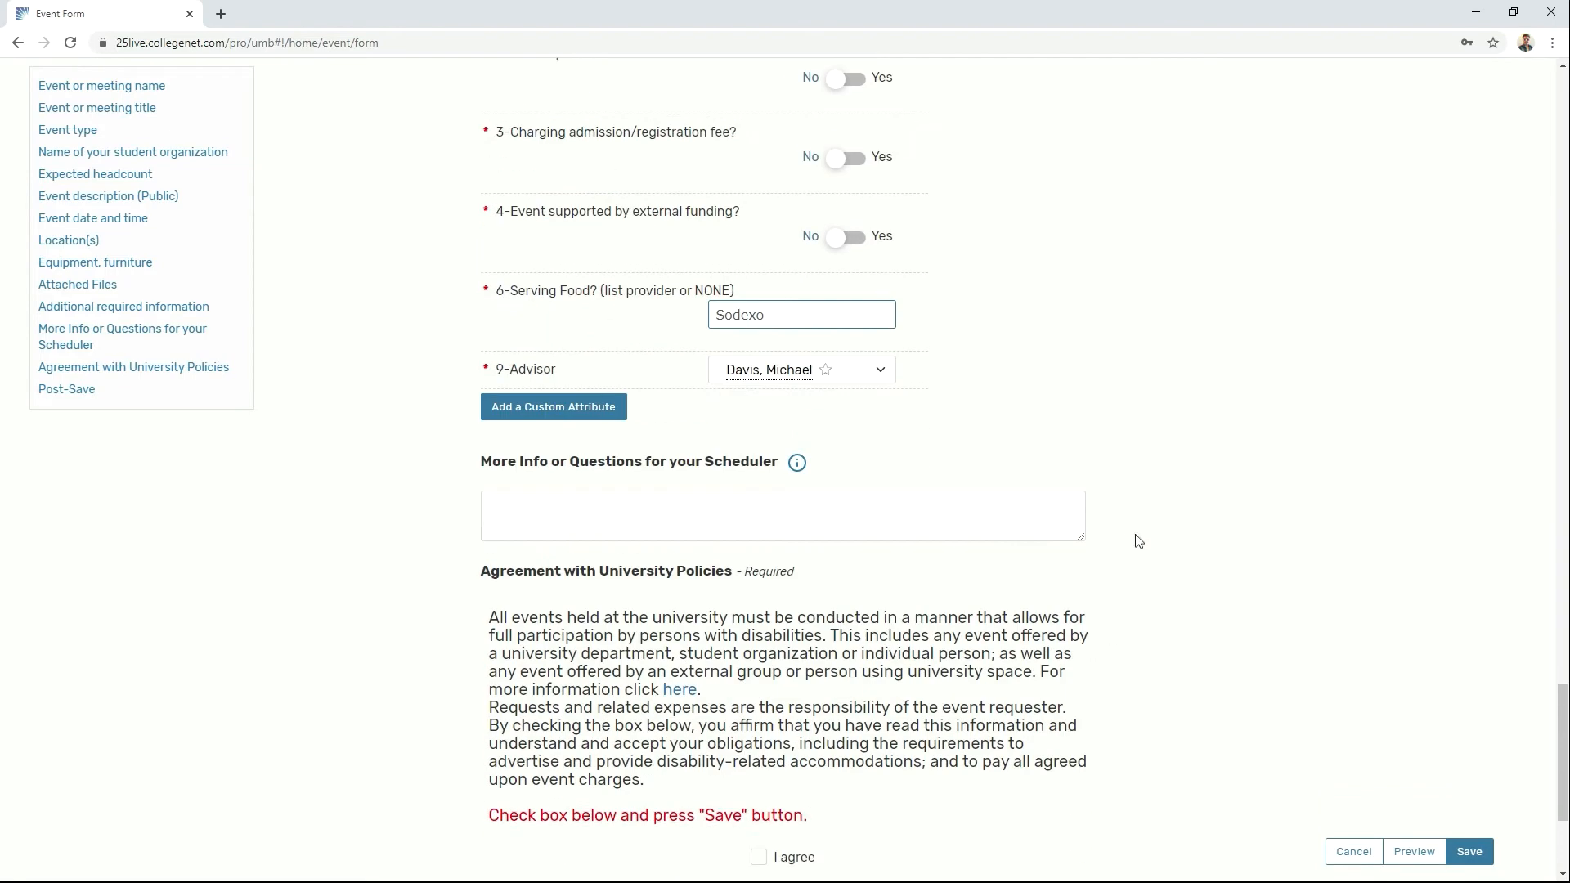
# Step: Write 'Hello!' in the scheduler note and tick the I agree policies checkbox
pyautogui.click(996, 514)
pyautogui.write('Hello!')
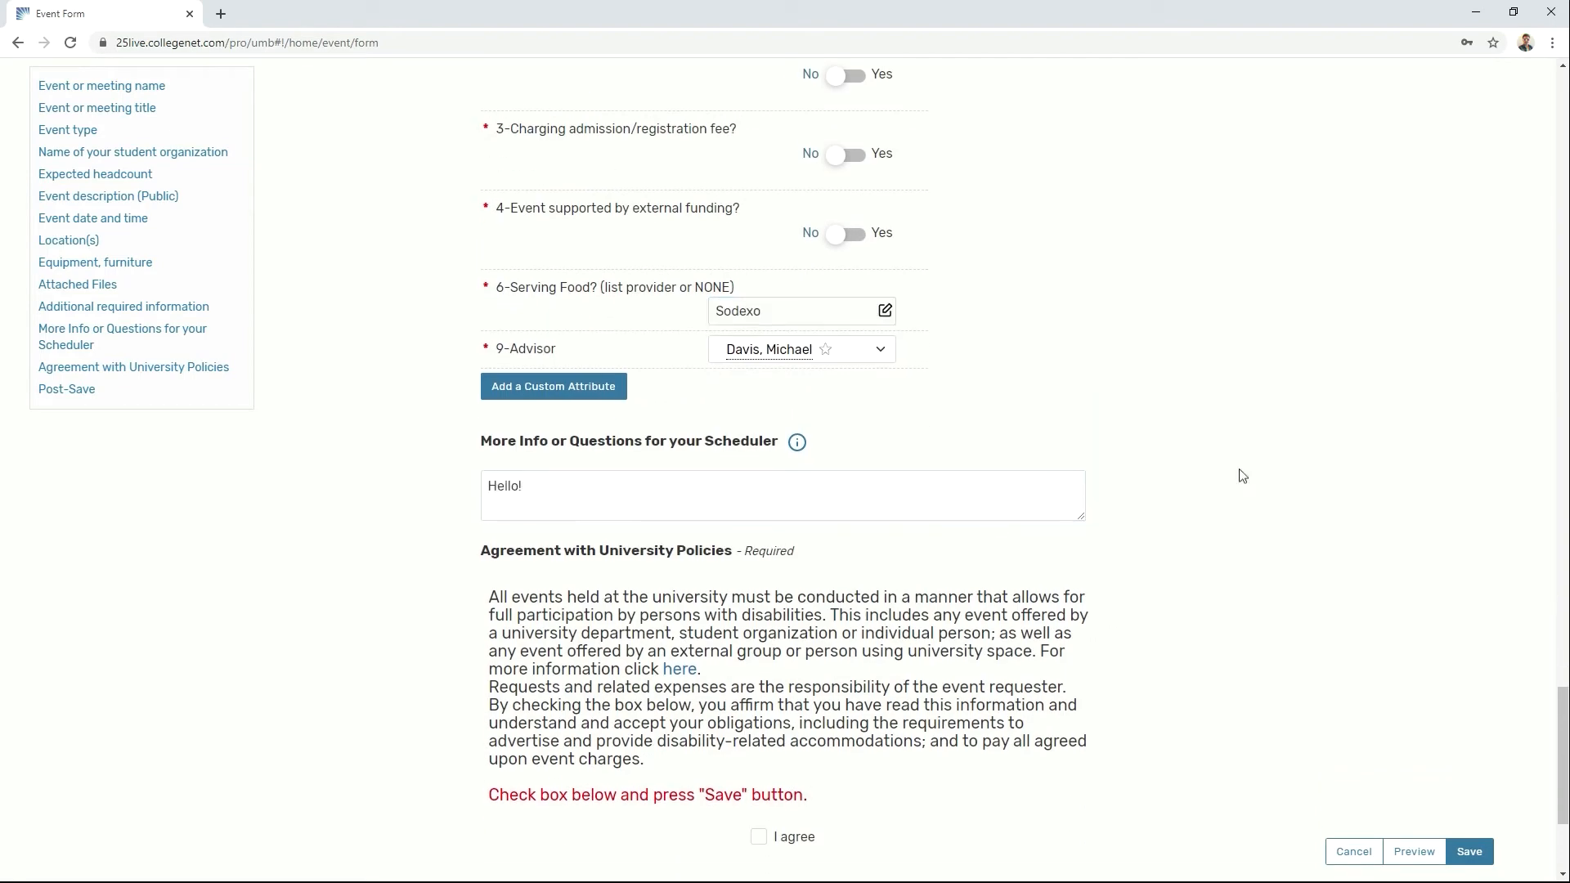
pyautogui.scroll(-3, 1140, 473)
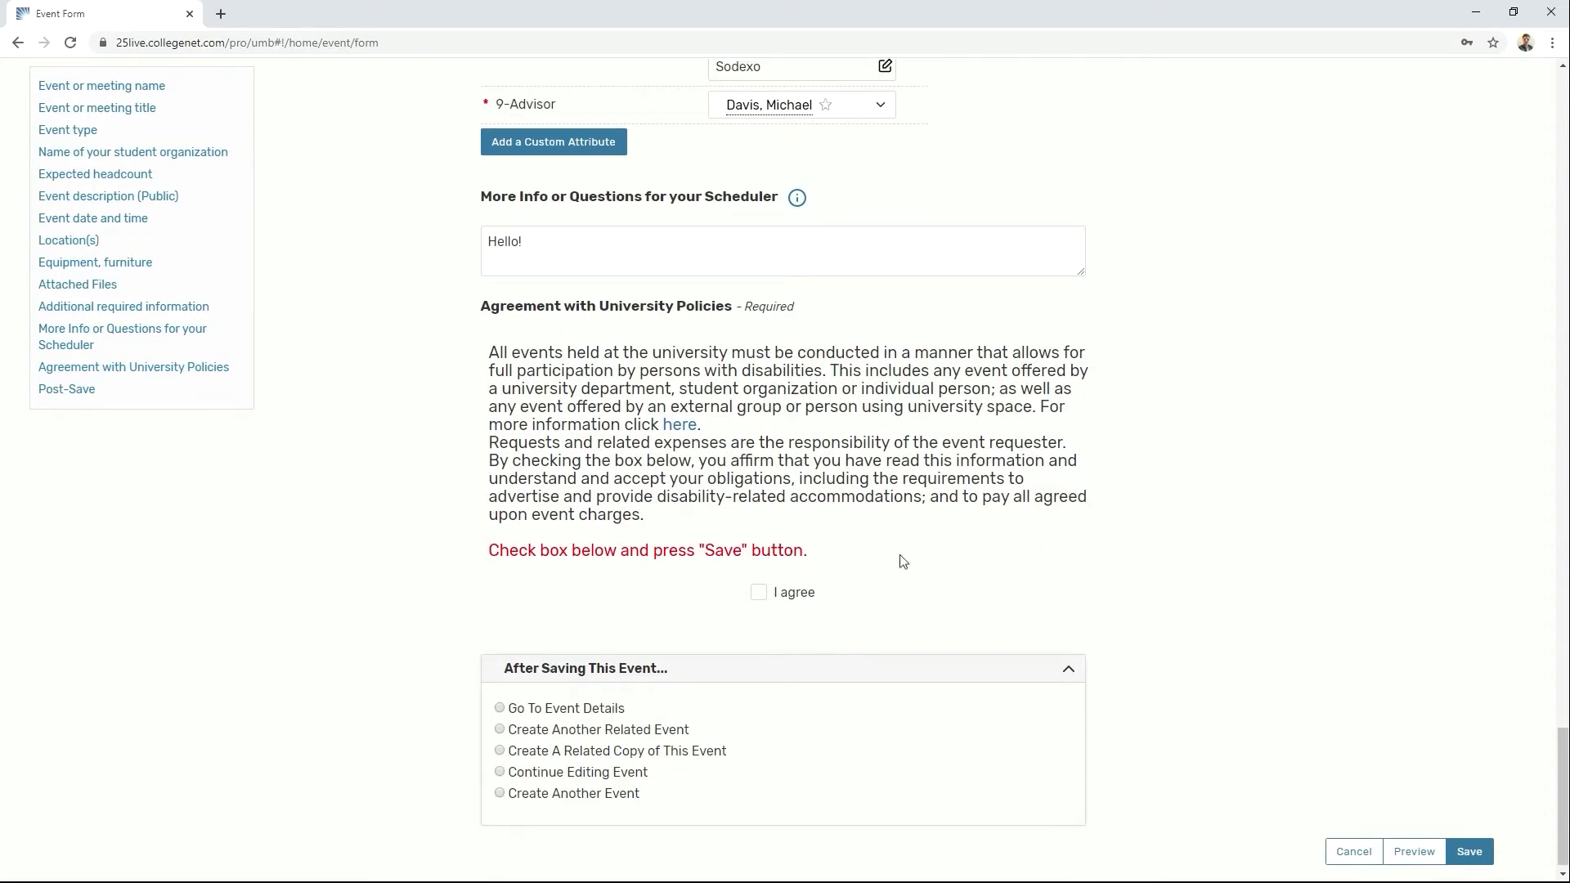
pyautogui.click(759, 596)
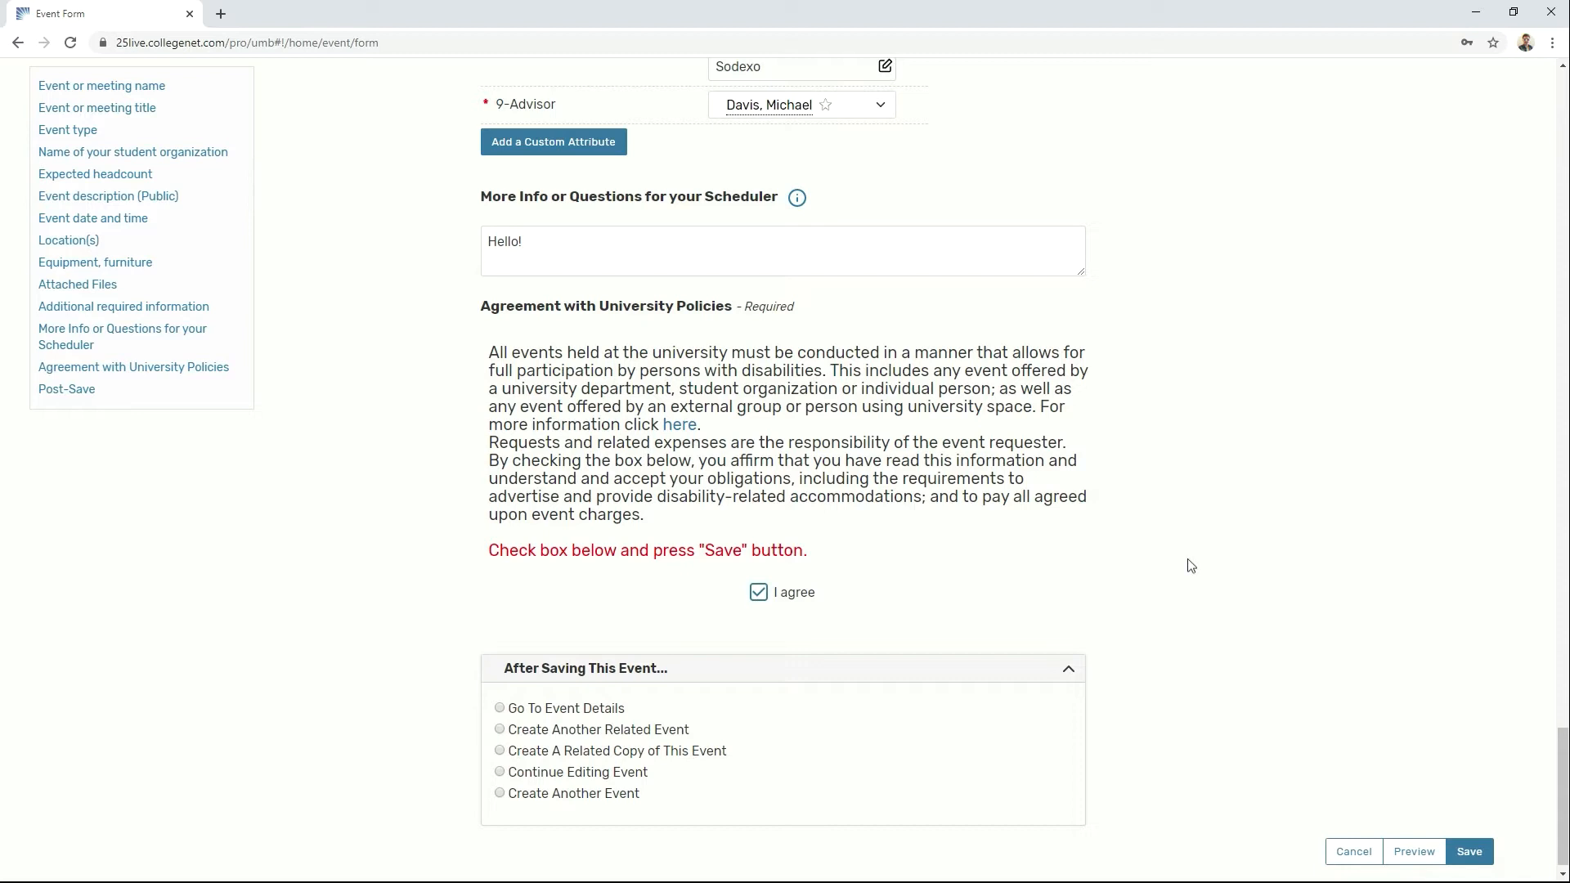
# Step: Submit the event request with Save at the bottom right of the form
pyautogui.click(1471, 853)
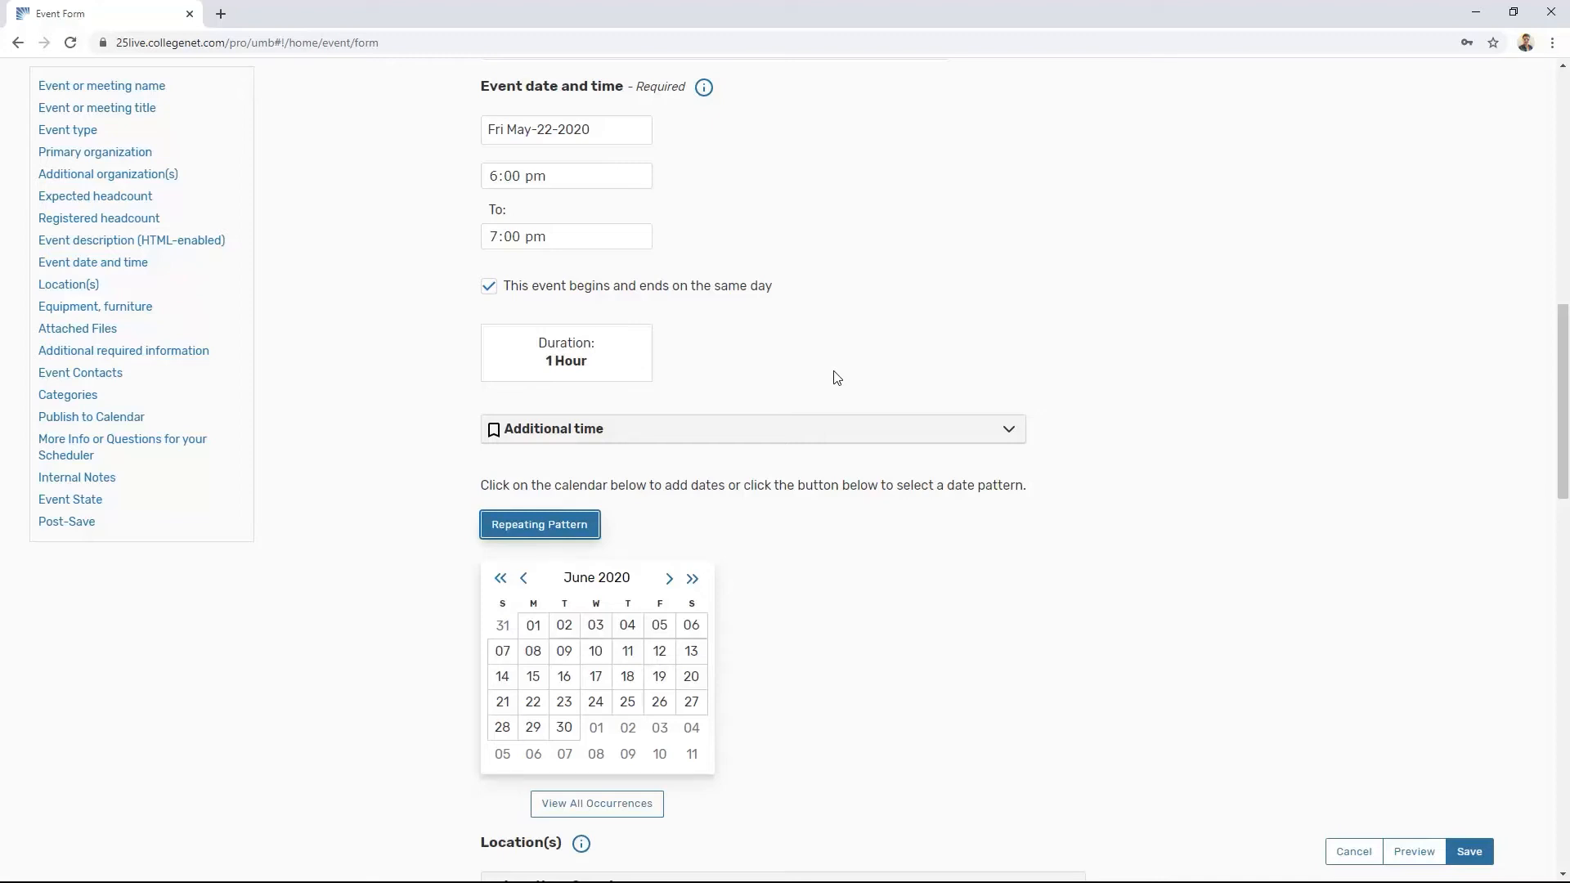
# Step: Set the repeating pattern to Ad hoc and confirm it
pyautogui.click(589, 528)
pyautogui.click(736, 145)
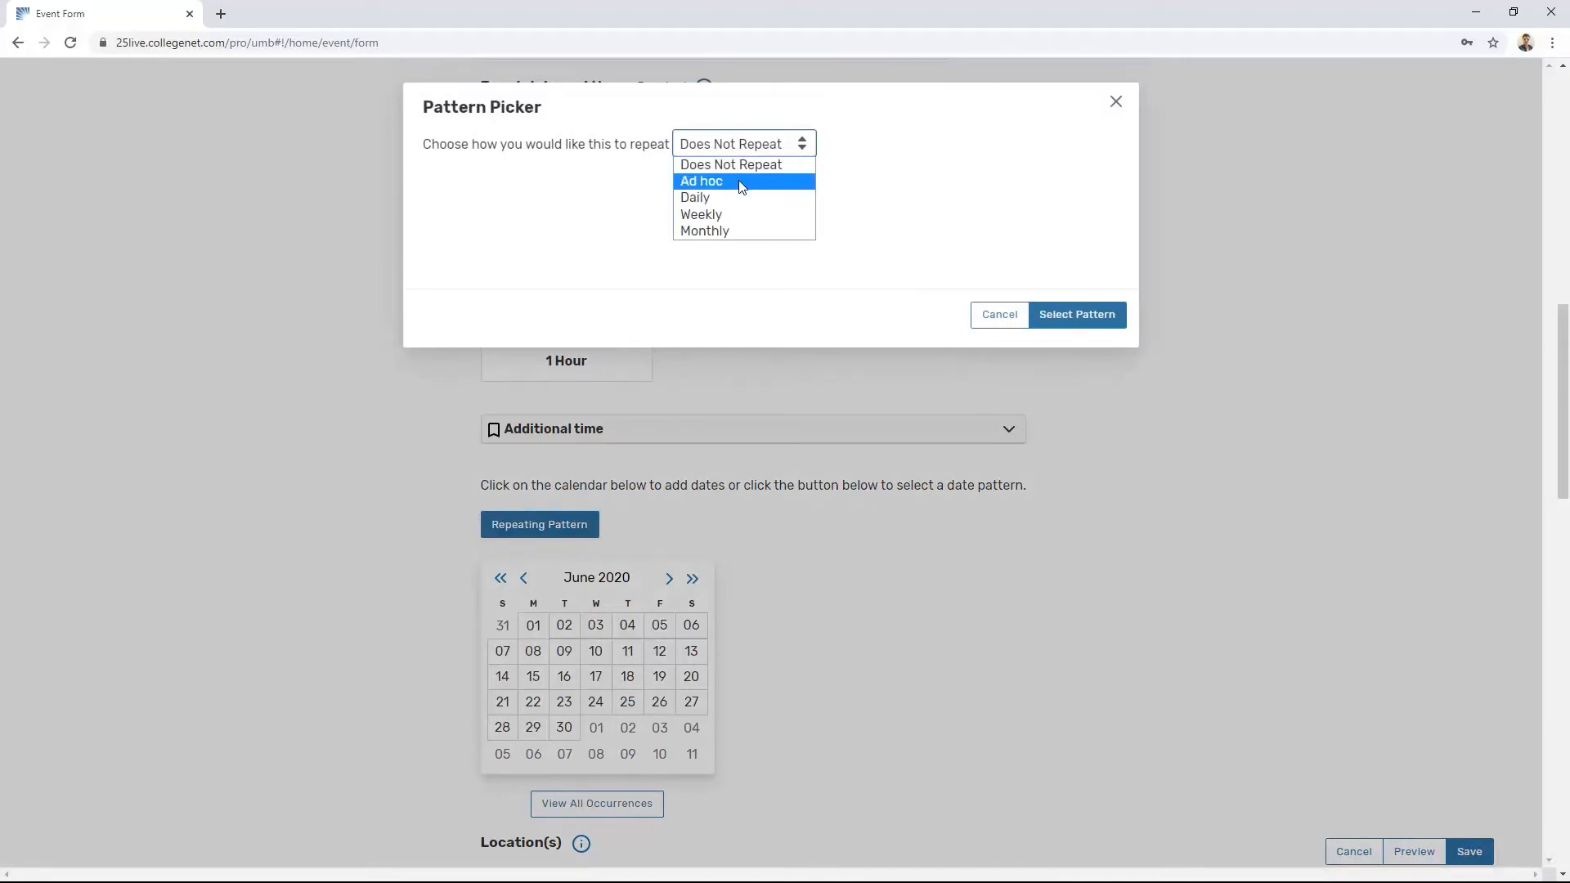
pyautogui.click(739, 182)
pyautogui.click(1058, 315)
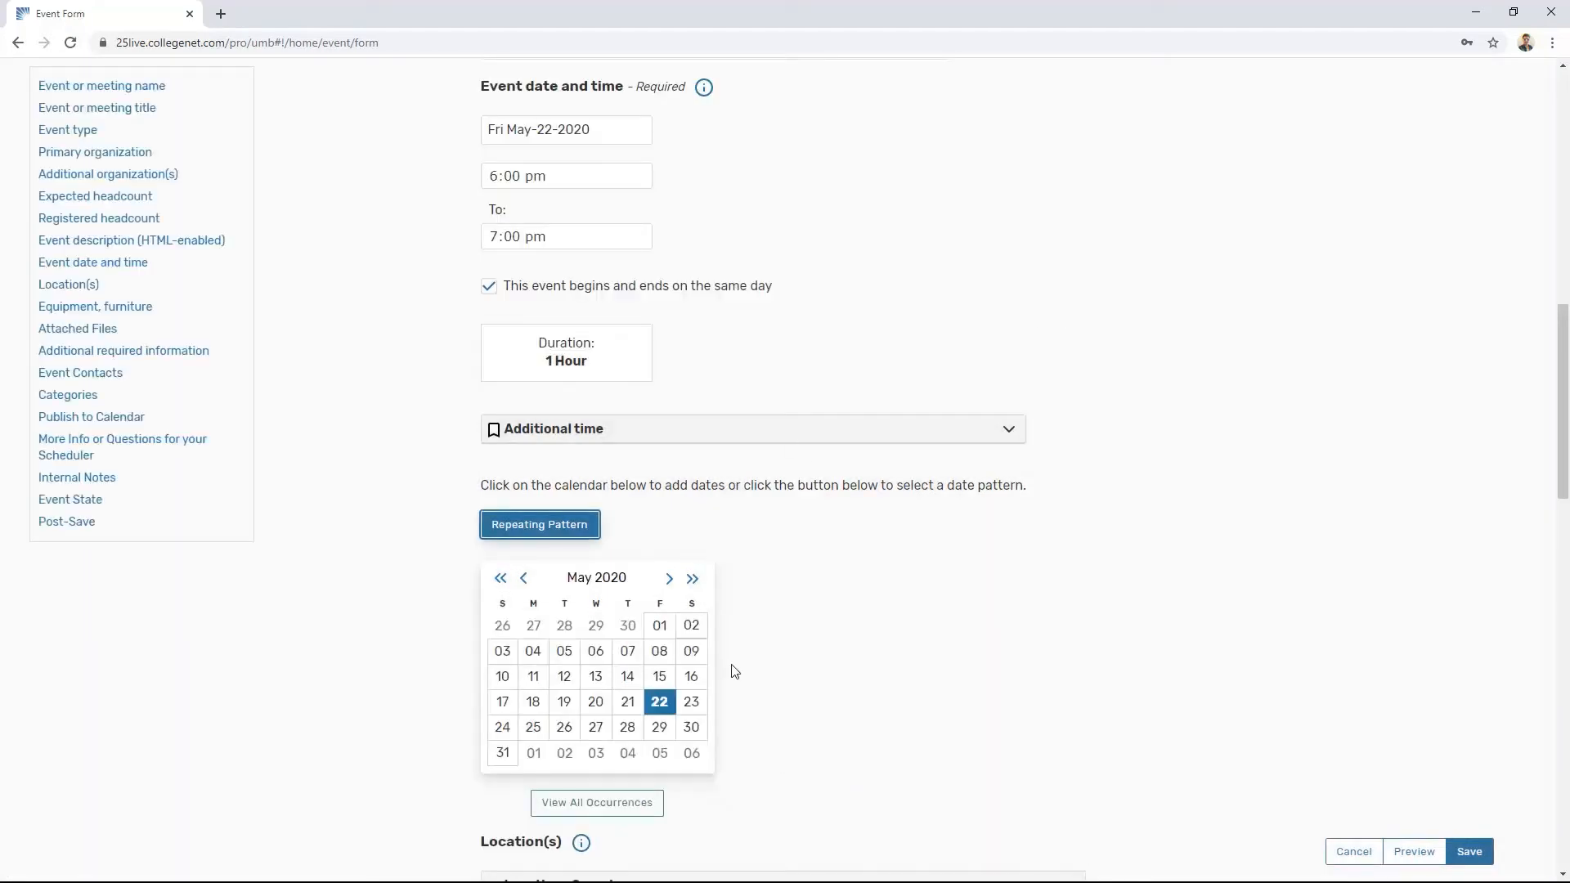
# Step: Add Fridays May 29 and June 5, 12, 19 and 26, 2020 on the calendar
pyautogui.click(659, 727)
pyautogui.click(669, 578)
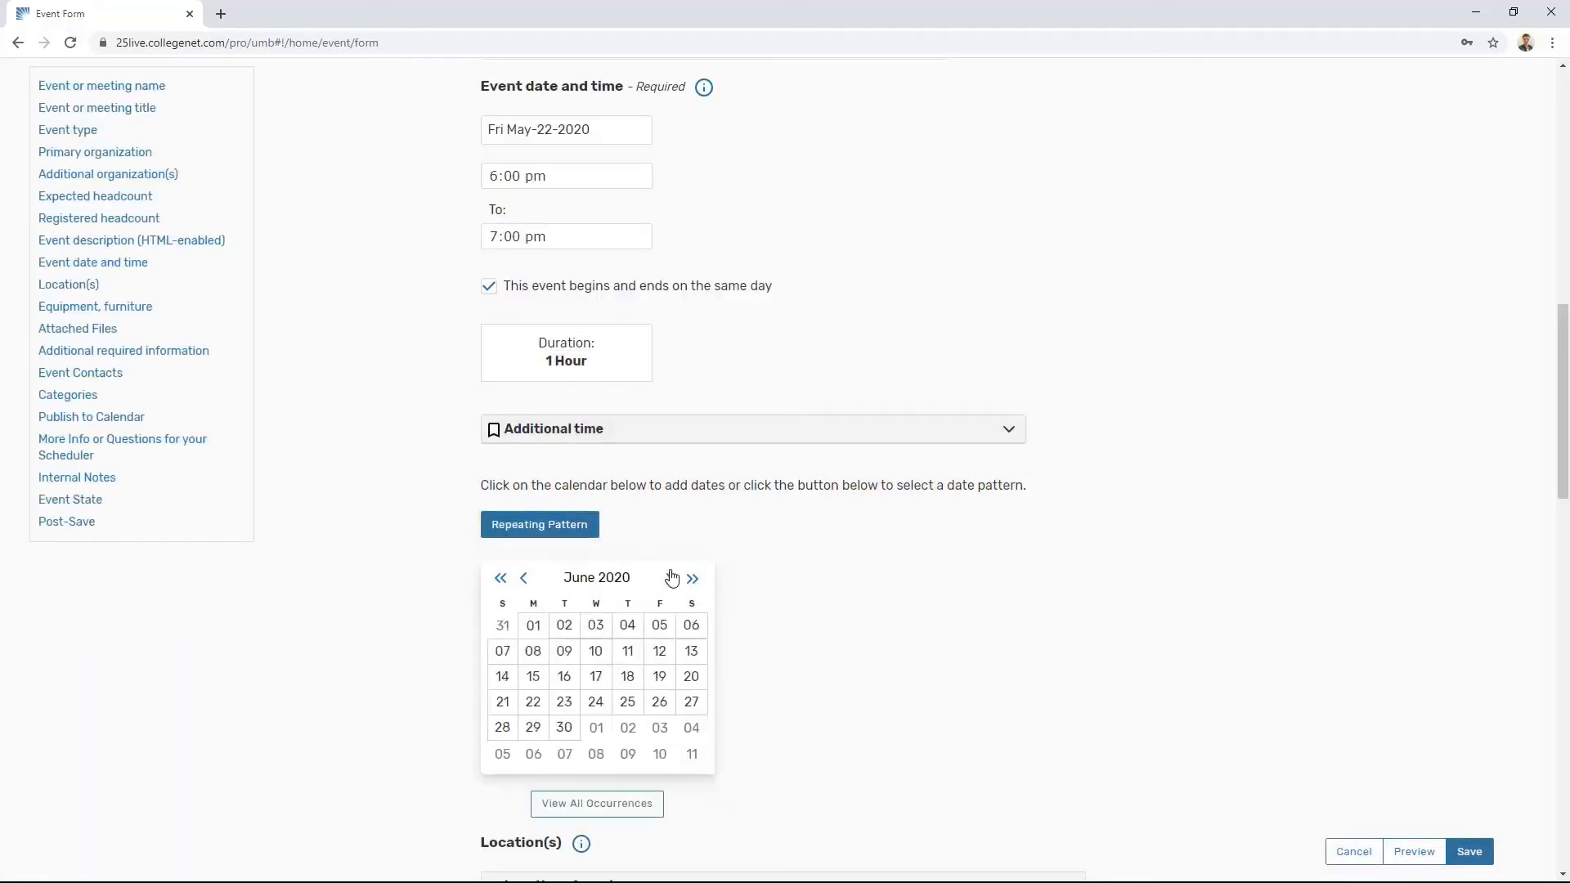
pyautogui.click(659, 624)
pyautogui.click(659, 651)
pyautogui.click(672, 676)
pyautogui.click(661, 701)
pyautogui.click(523, 579)
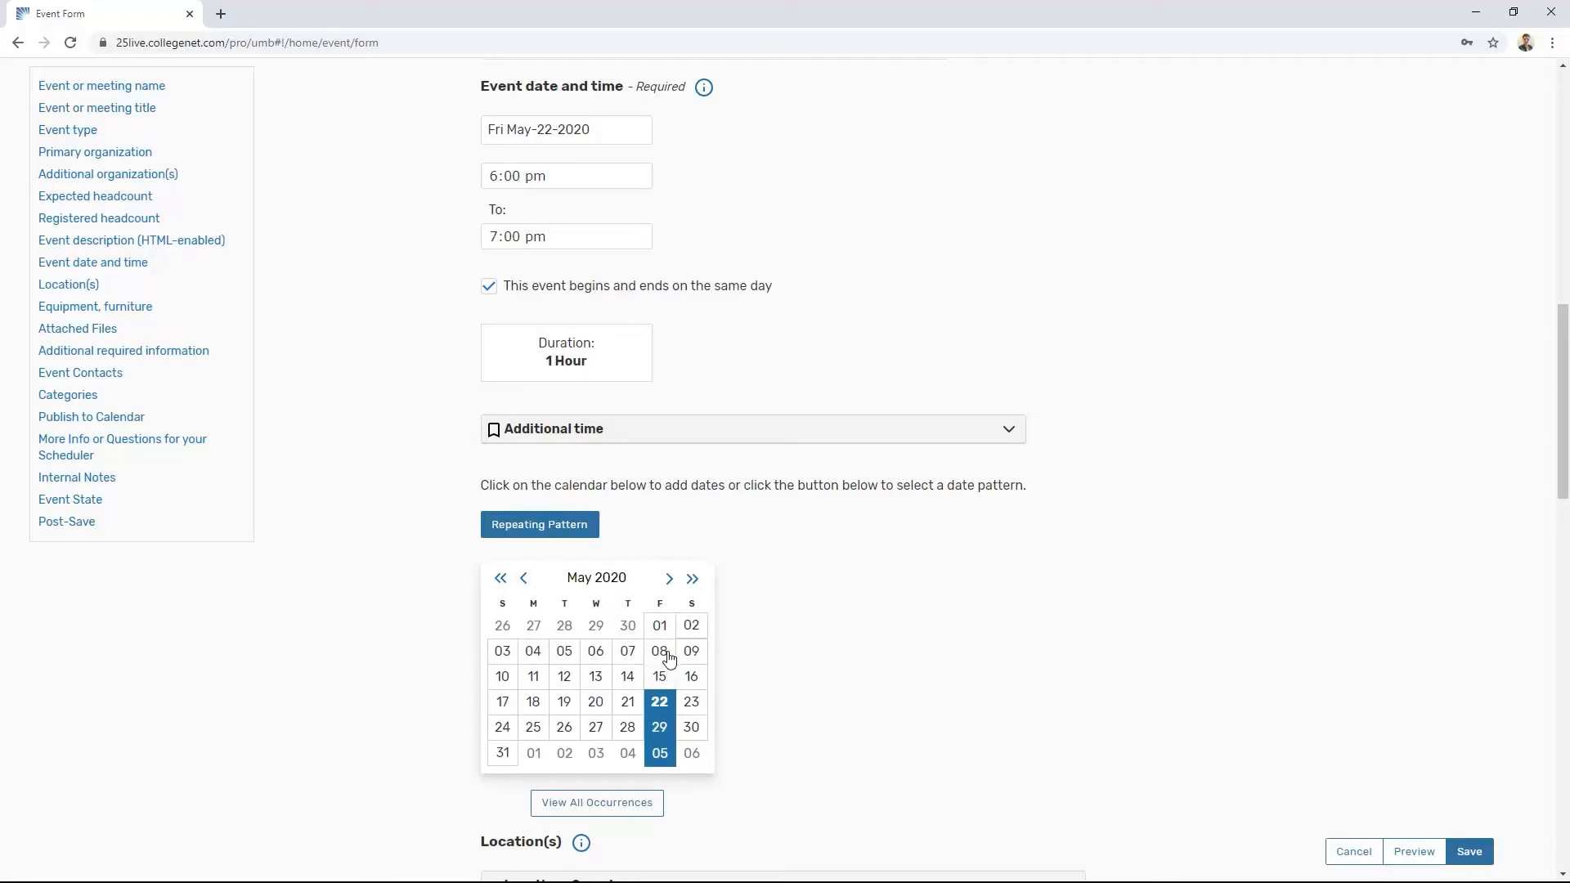
pyautogui.click(669, 578)
pyautogui.scroll(-1, 914, 618)
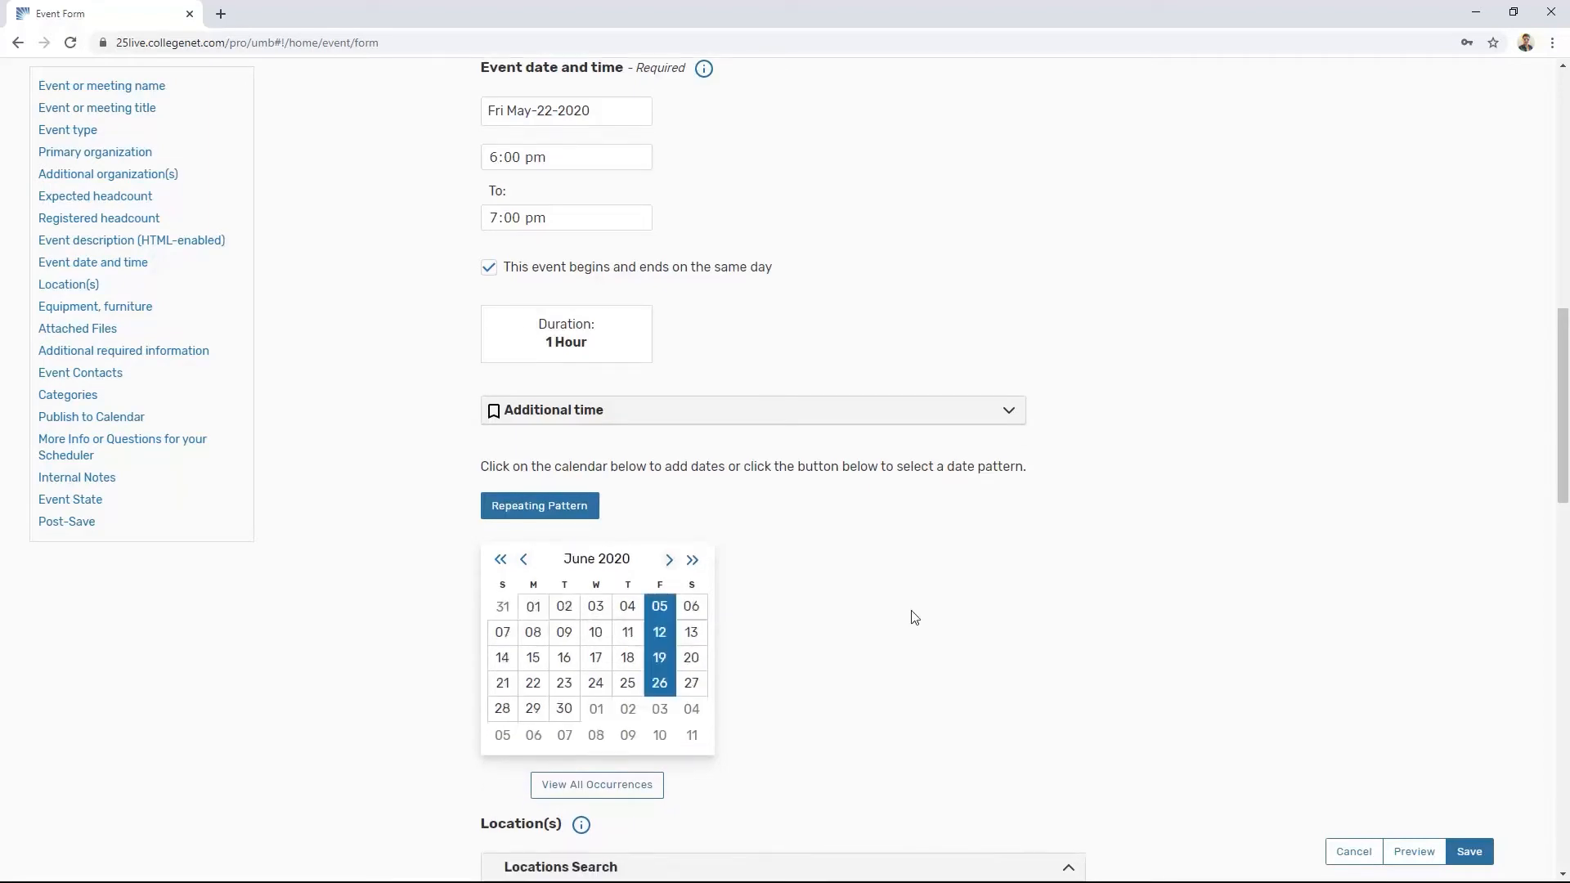
# Step: Refresh the location search, search for room 3215 and reserve U03-3215
pyautogui.scroll(-5, 914, 617)
pyautogui.click(540, 549)
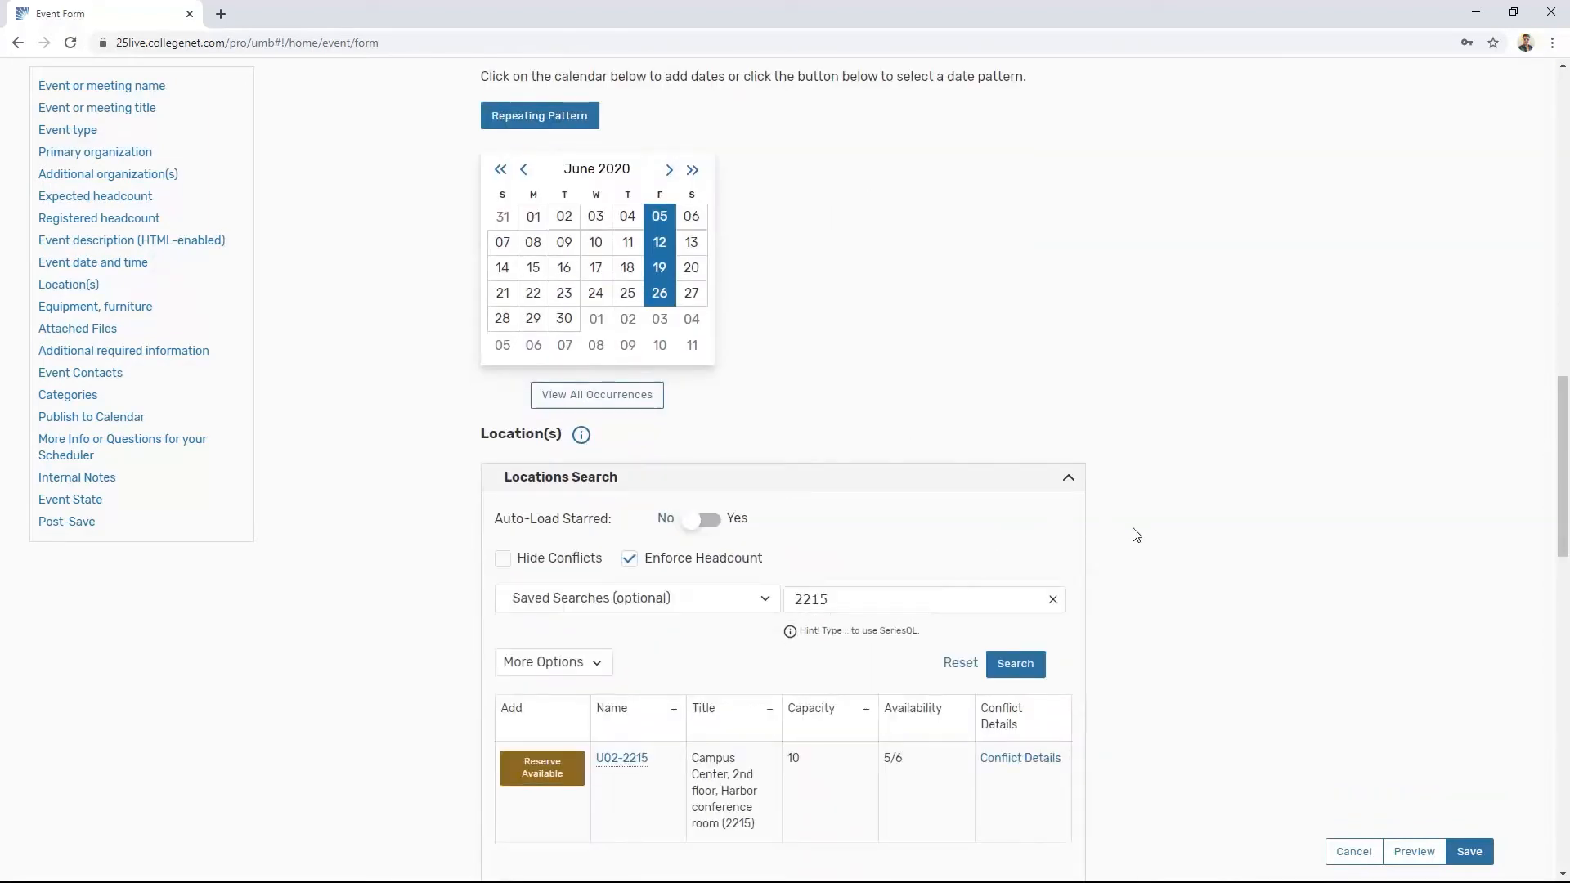
pyautogui.scroll(-1, 1136, 534)
pyautogui.click(881, 517)
pyautogui.hotkey('ctrl', 'a')
pyautogui.write('3215')
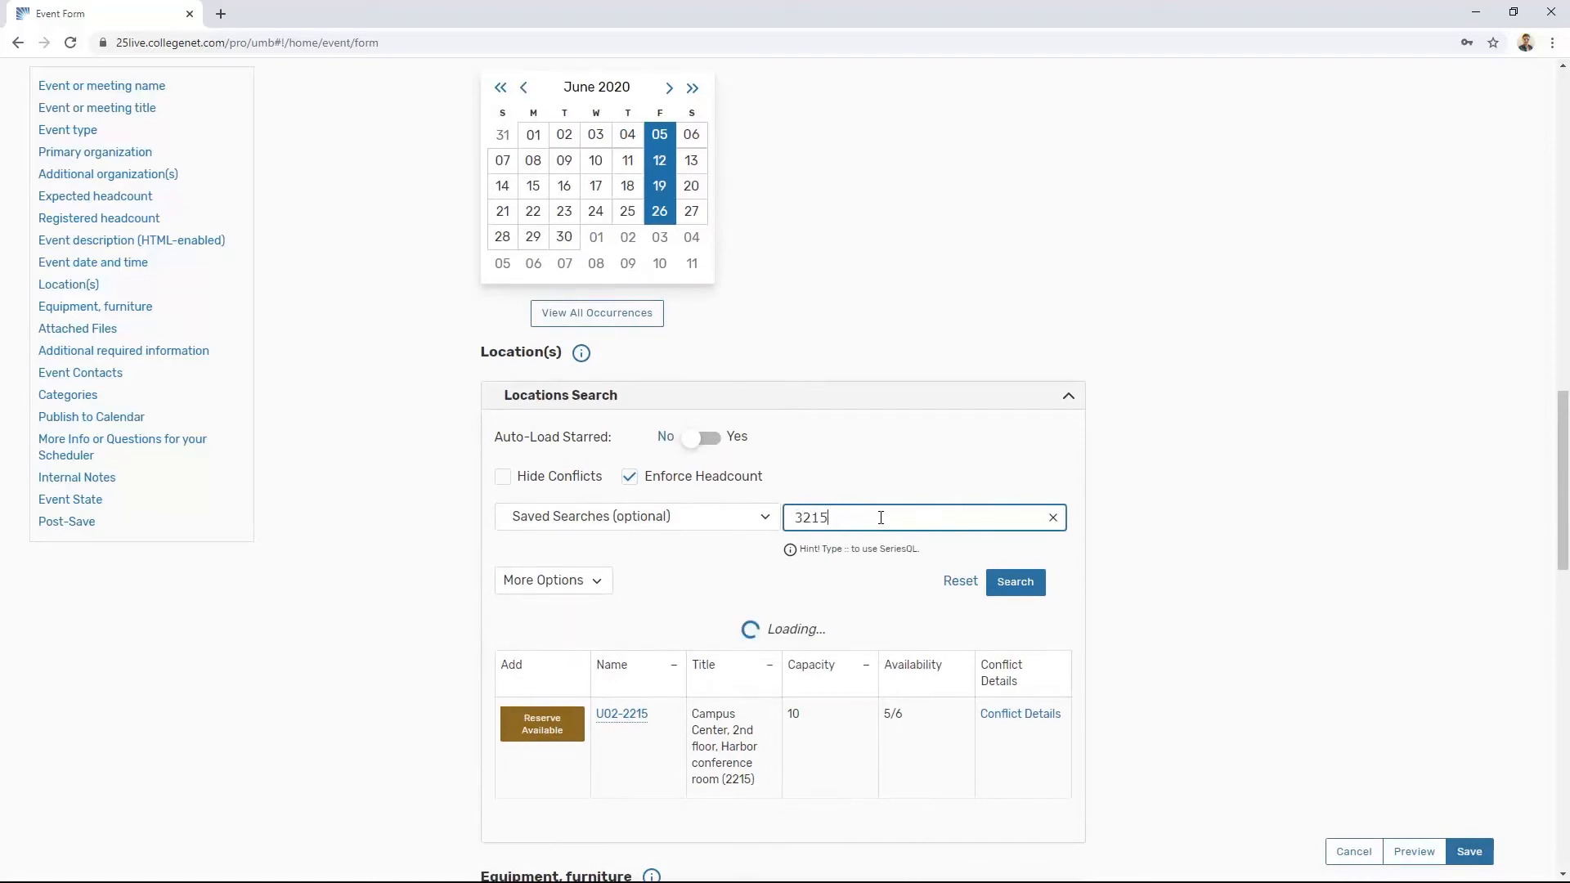
pyautogui.click(539, 684)
# Step: Review the individual dates covered by room U03-3215
pyautogui.scroll(-2, 1177, 572)
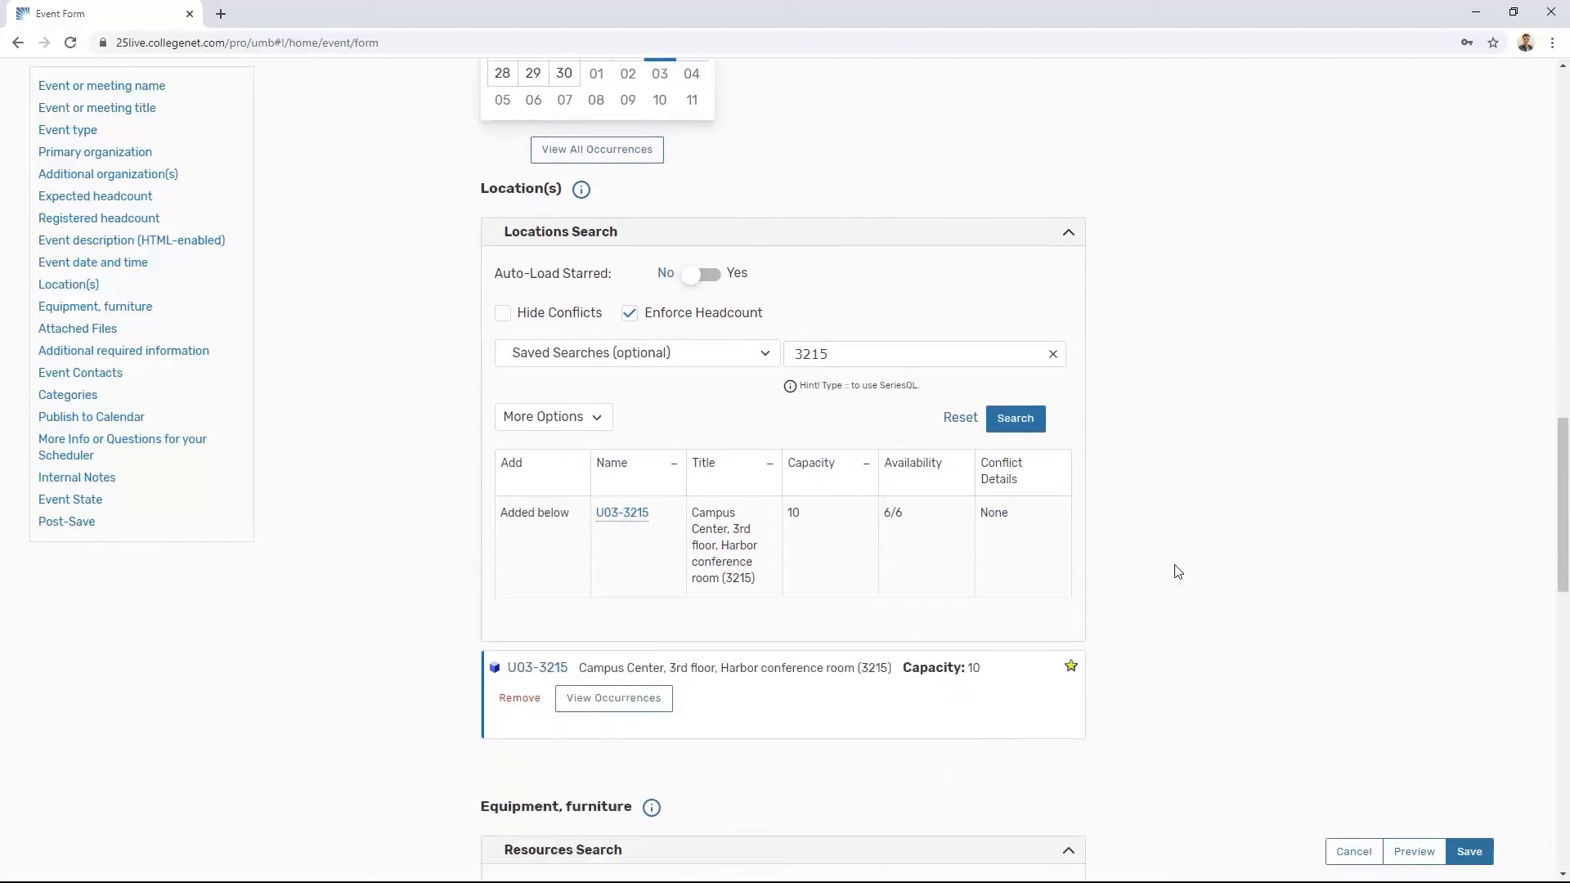
pyautogui.click(635, 697)
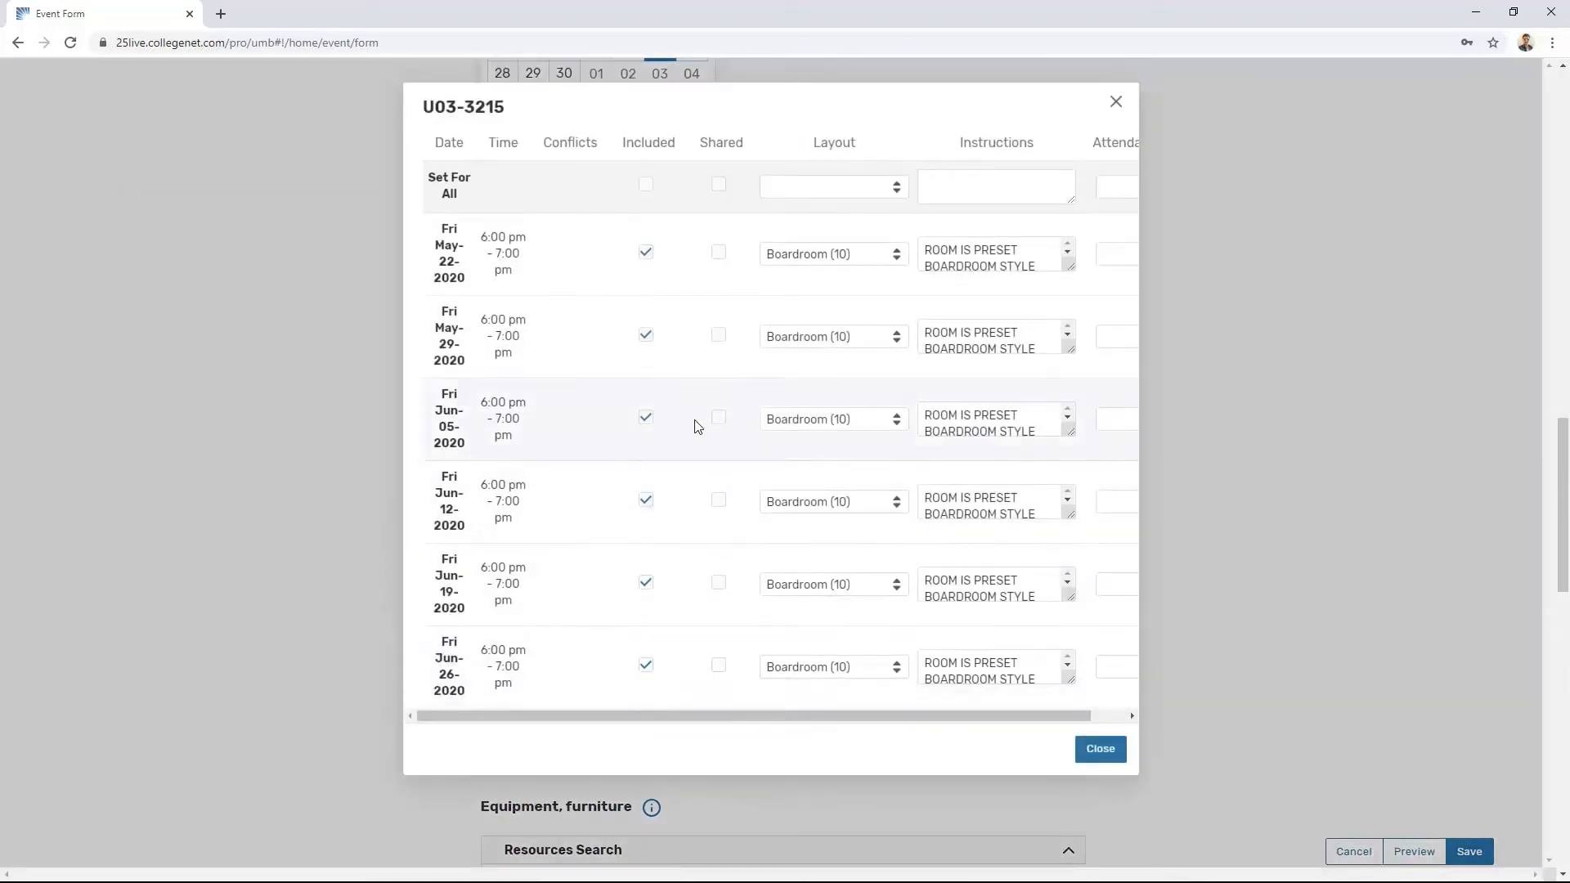
pyautogui.scroll(-4, 662, 299)
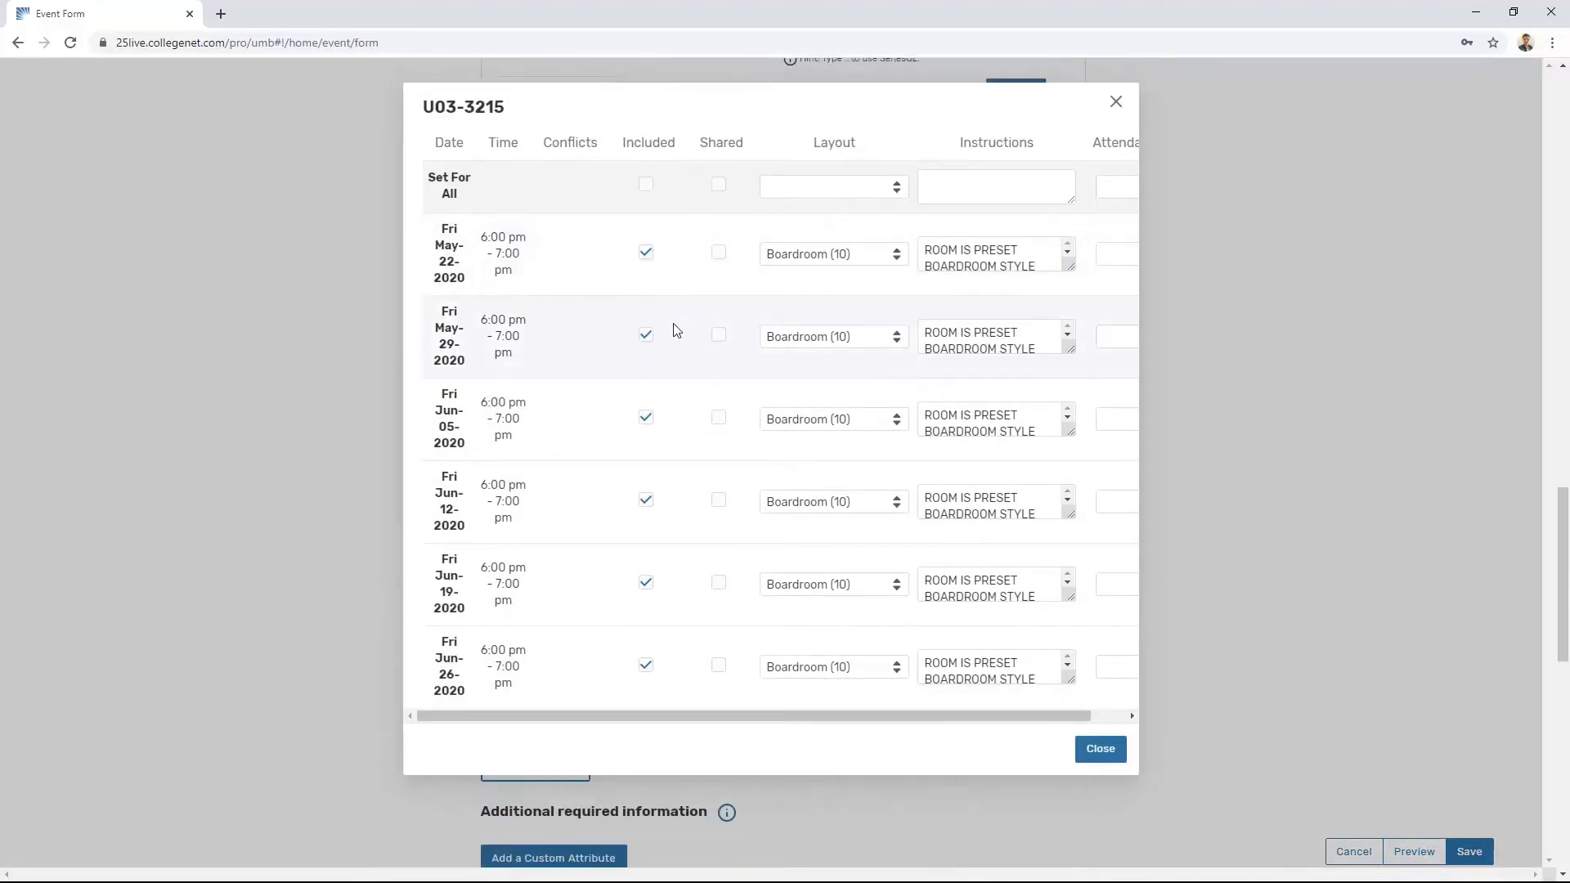
pyautogui.scroll(4, 676, 330)
pyautogui.click(1112, 750)
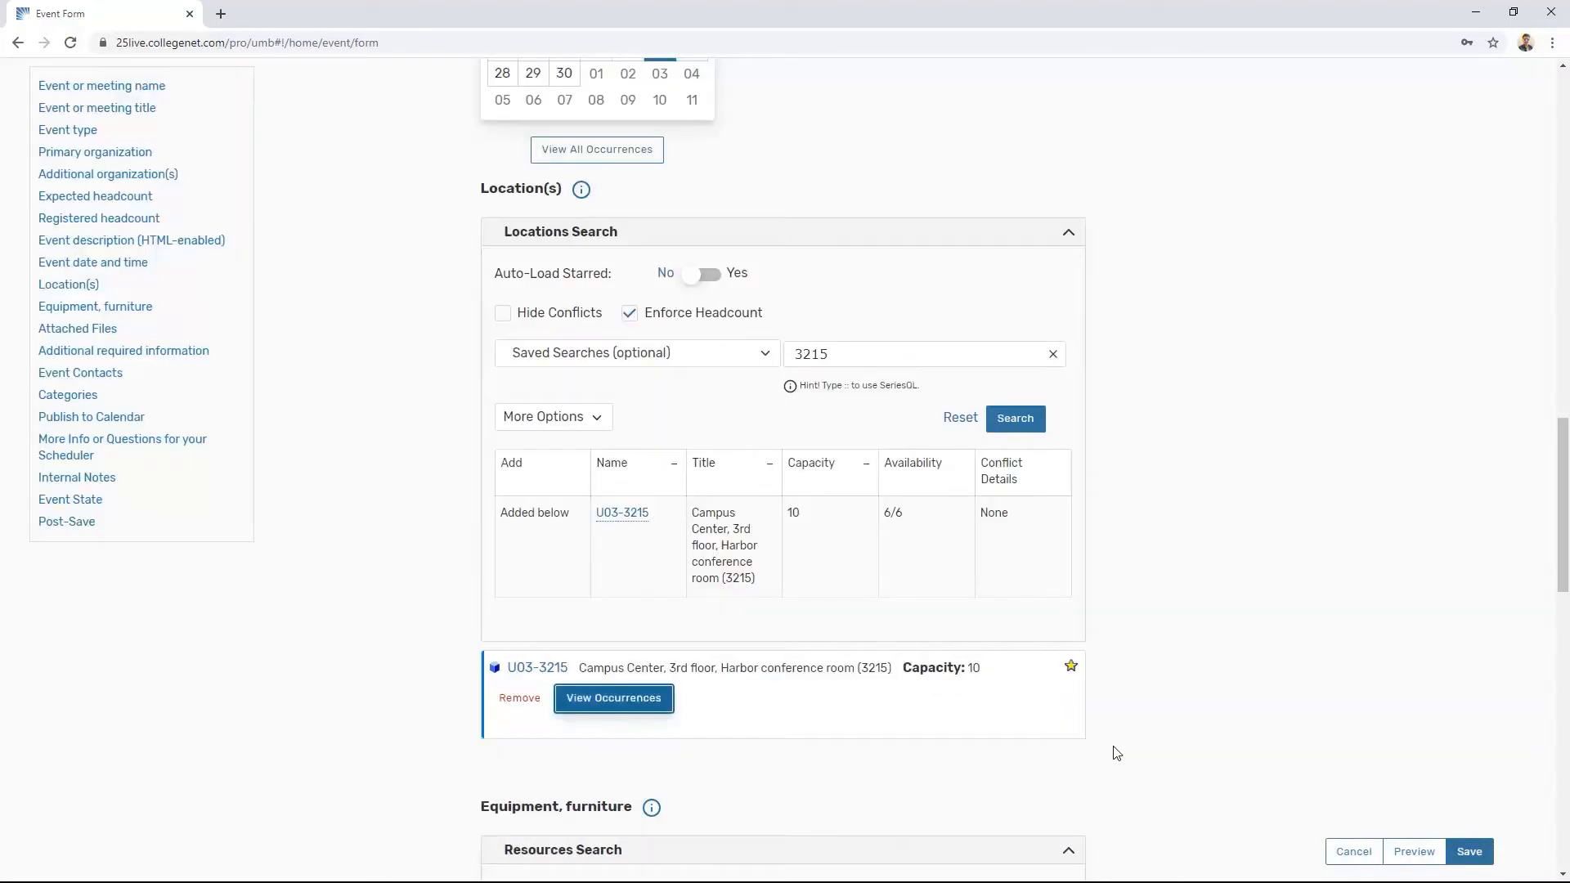
# Step: Remove room U03-3215 from the request and search for room 2215
pyautogui.click(519, 698)
pyautogui.doubleClick(855, 354)
pyautogui.write('2215')
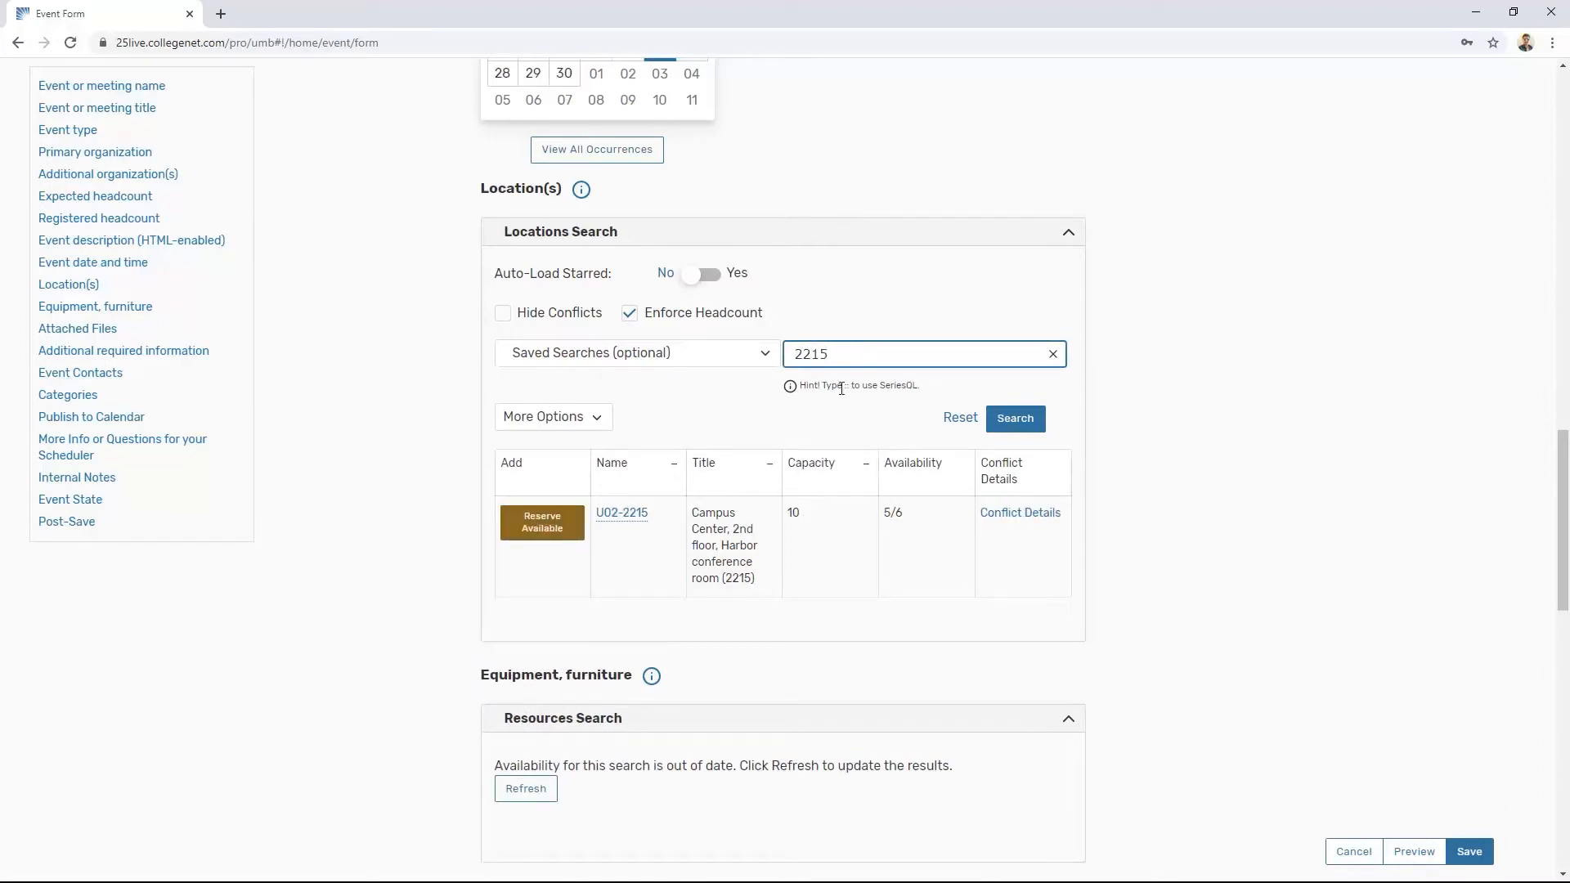
# Step: Reserve room U02-2215 for its available dates and review which Fridays it covers
pyautogui.click(561, 526)
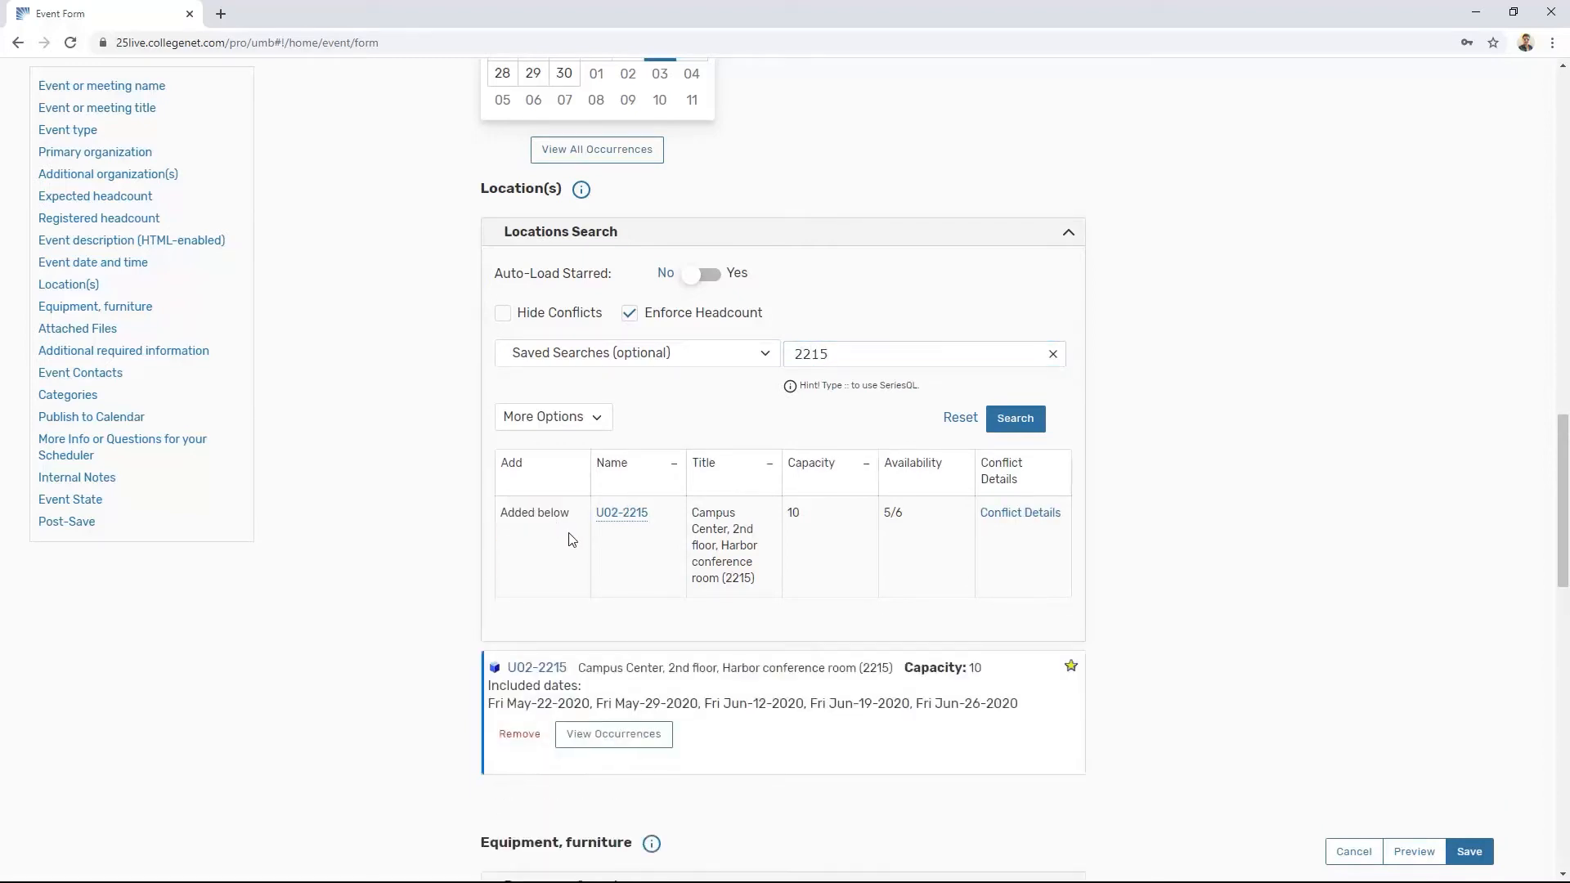
pyautogui.click(615, 734)
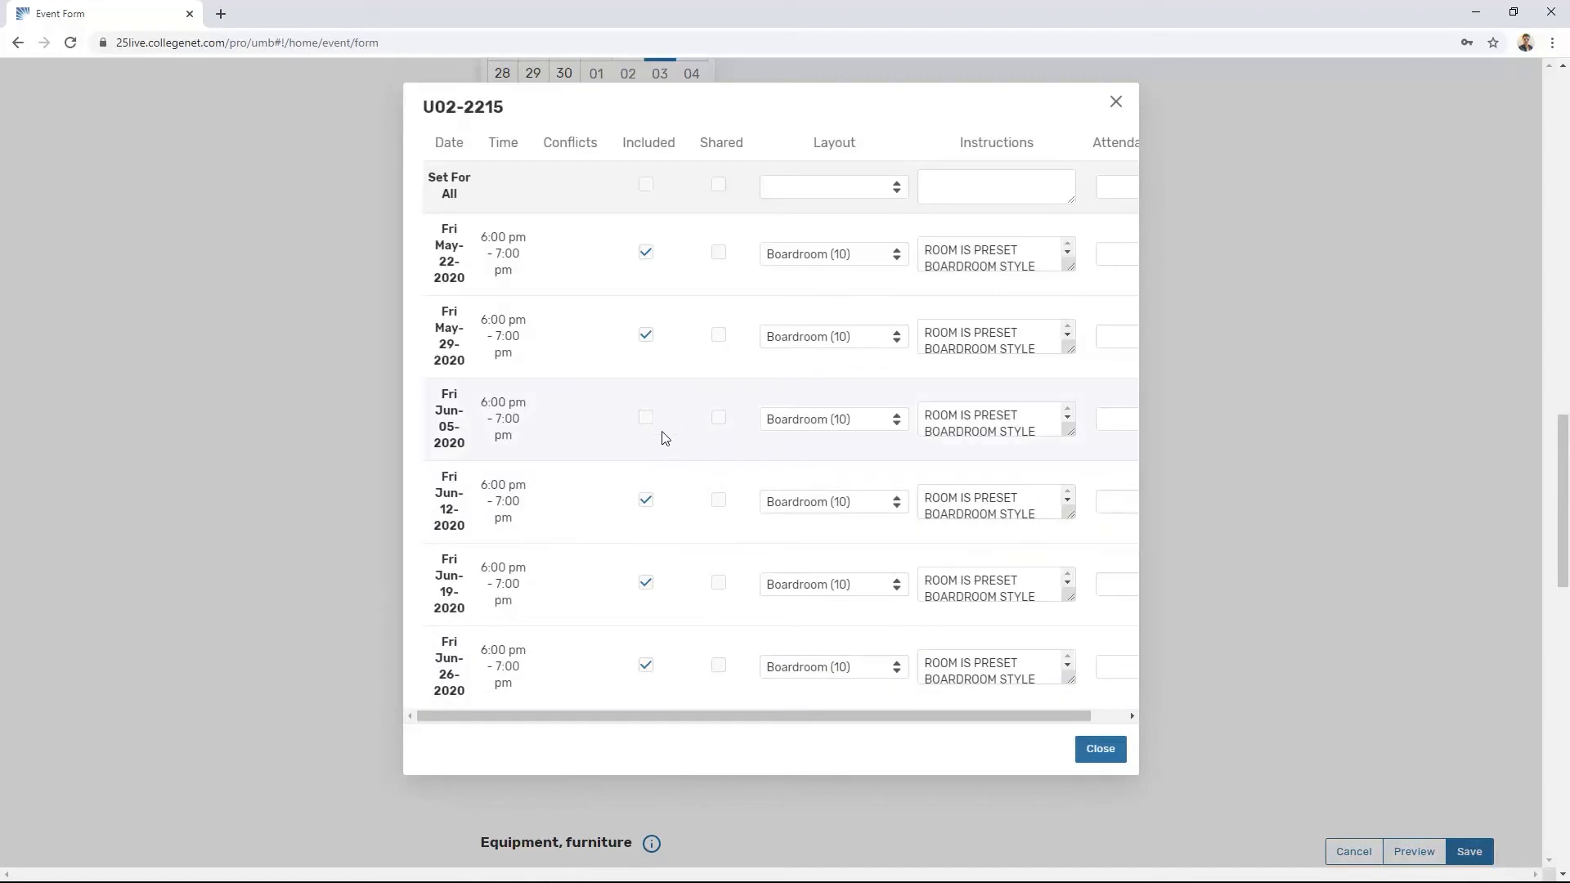
pyautogui.click(1100, 754)
# Step: Search 3215 again and reserve room U03-3215 as a second location
pyautogui.doubleClick(884, 354)
pyautogui.write('3215')
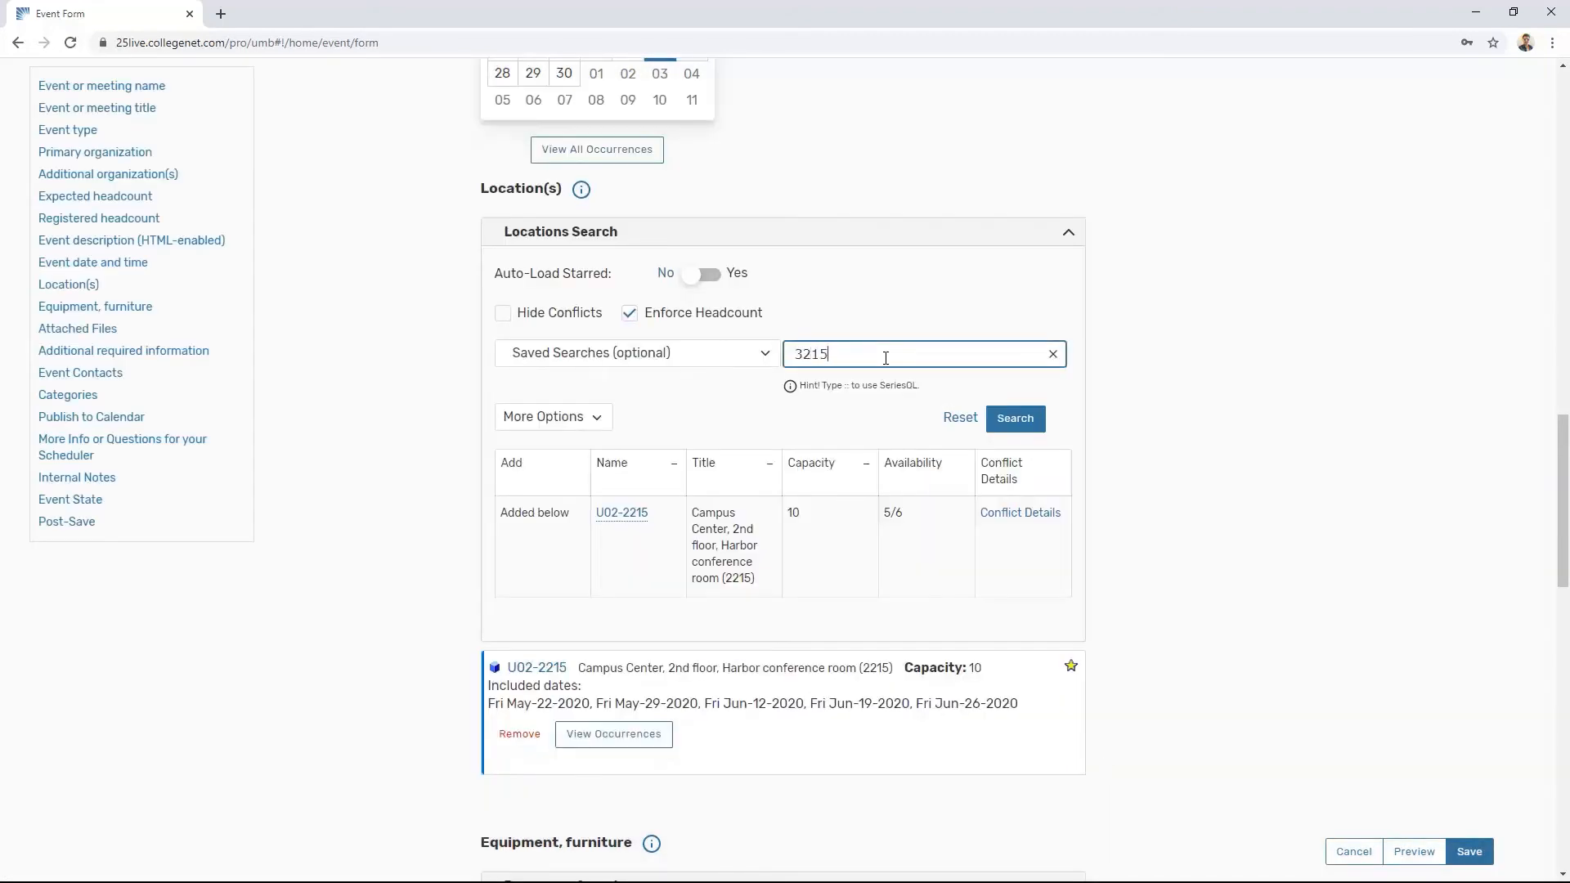
pyautogui.click(539, 515)
pyautogui.scroll(-2, 1216, 526)
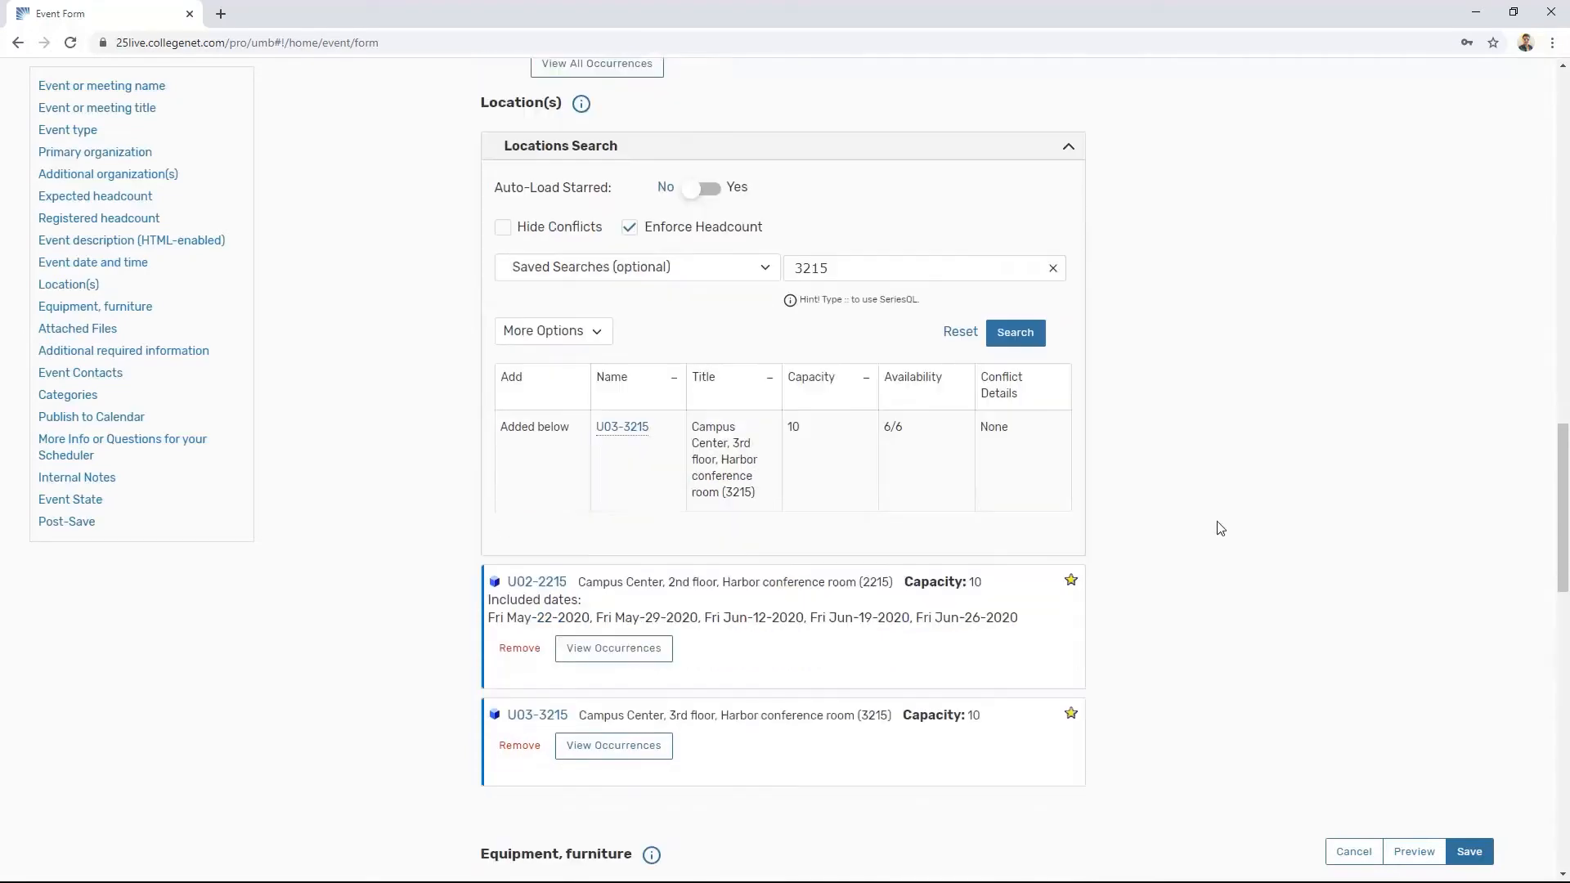
# Step: Exclude all six Friday dates from room U03-3215, May-22 through Jun-26
pyautogui.click(613, 668)
pyautogui.click(662, 254)
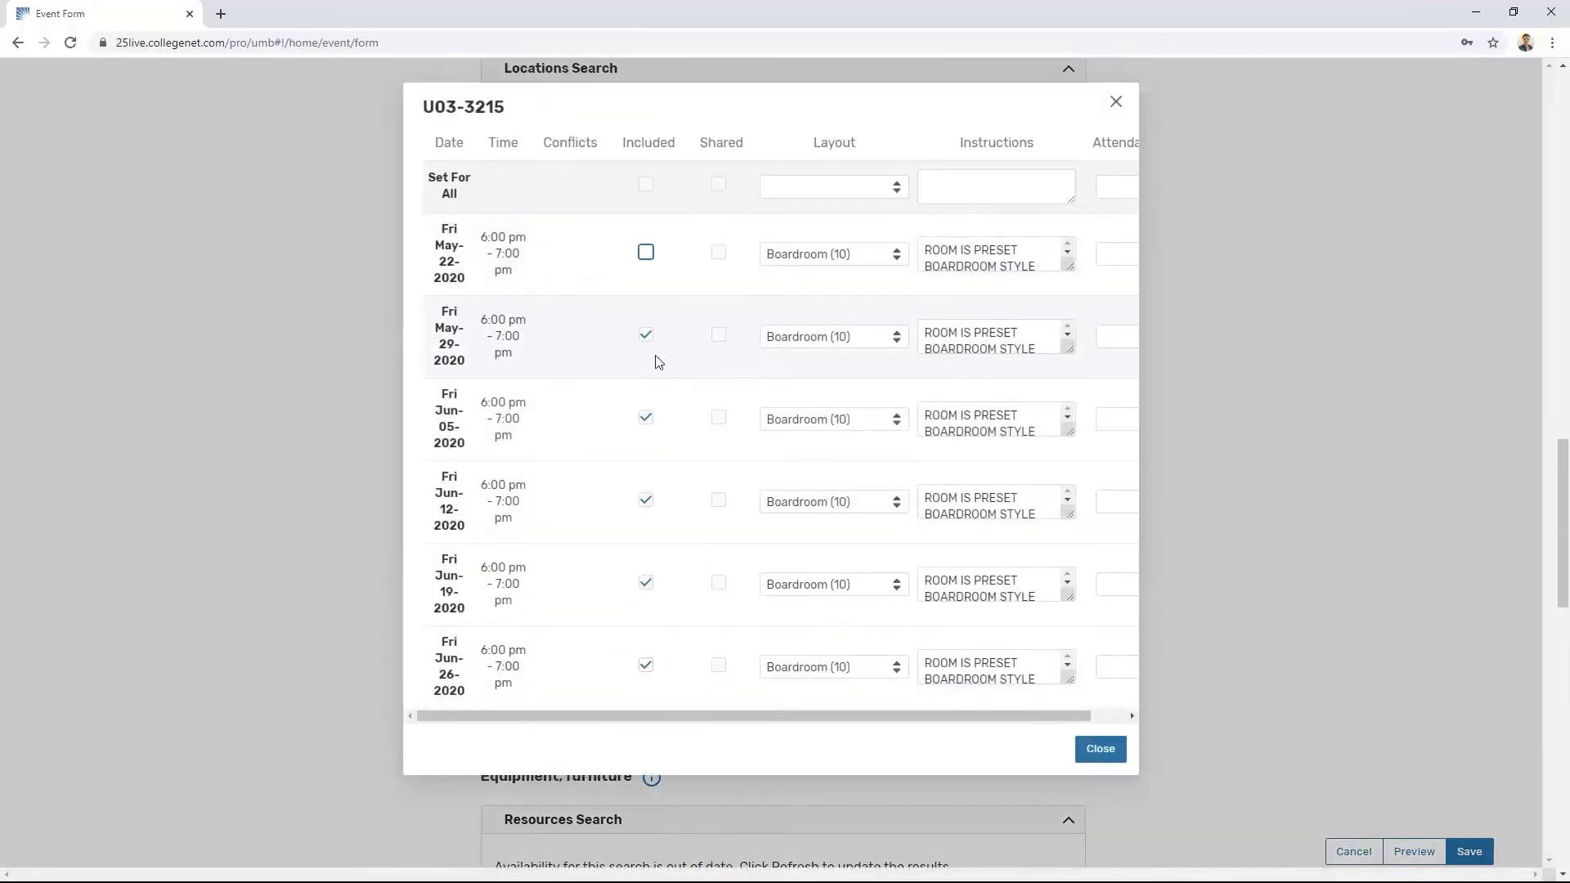
pyautogui.click(662, 419)
pyautogui.click(663, 336)
pyautogui.click(646, 500)
pyautogui.click(646, 583)
pyautogui.click(655, 667)
pyautogui.click(1101, 749)
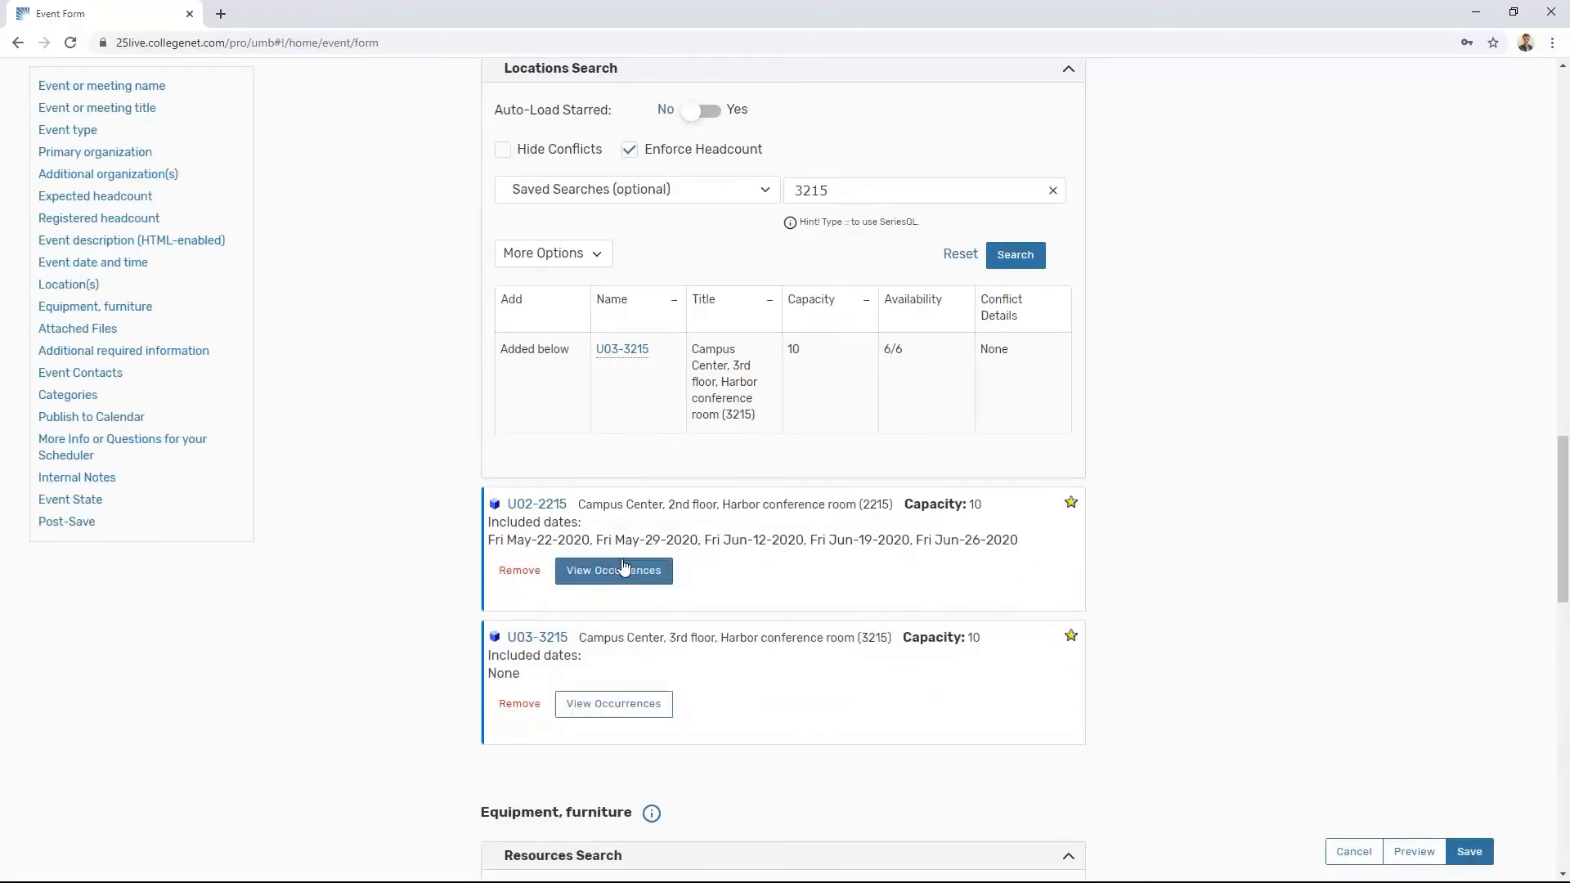
# Step: Recheck U02-2215's dates and re-include only Fri Jun-05-2020 for room U03-3215
pyautogui.click(627, 567)
pyautogui.click(1100, 749)
pyautogui.click(602, 688)
pyautogui.click(662, 417)
pyautogui.click(1111, 746)
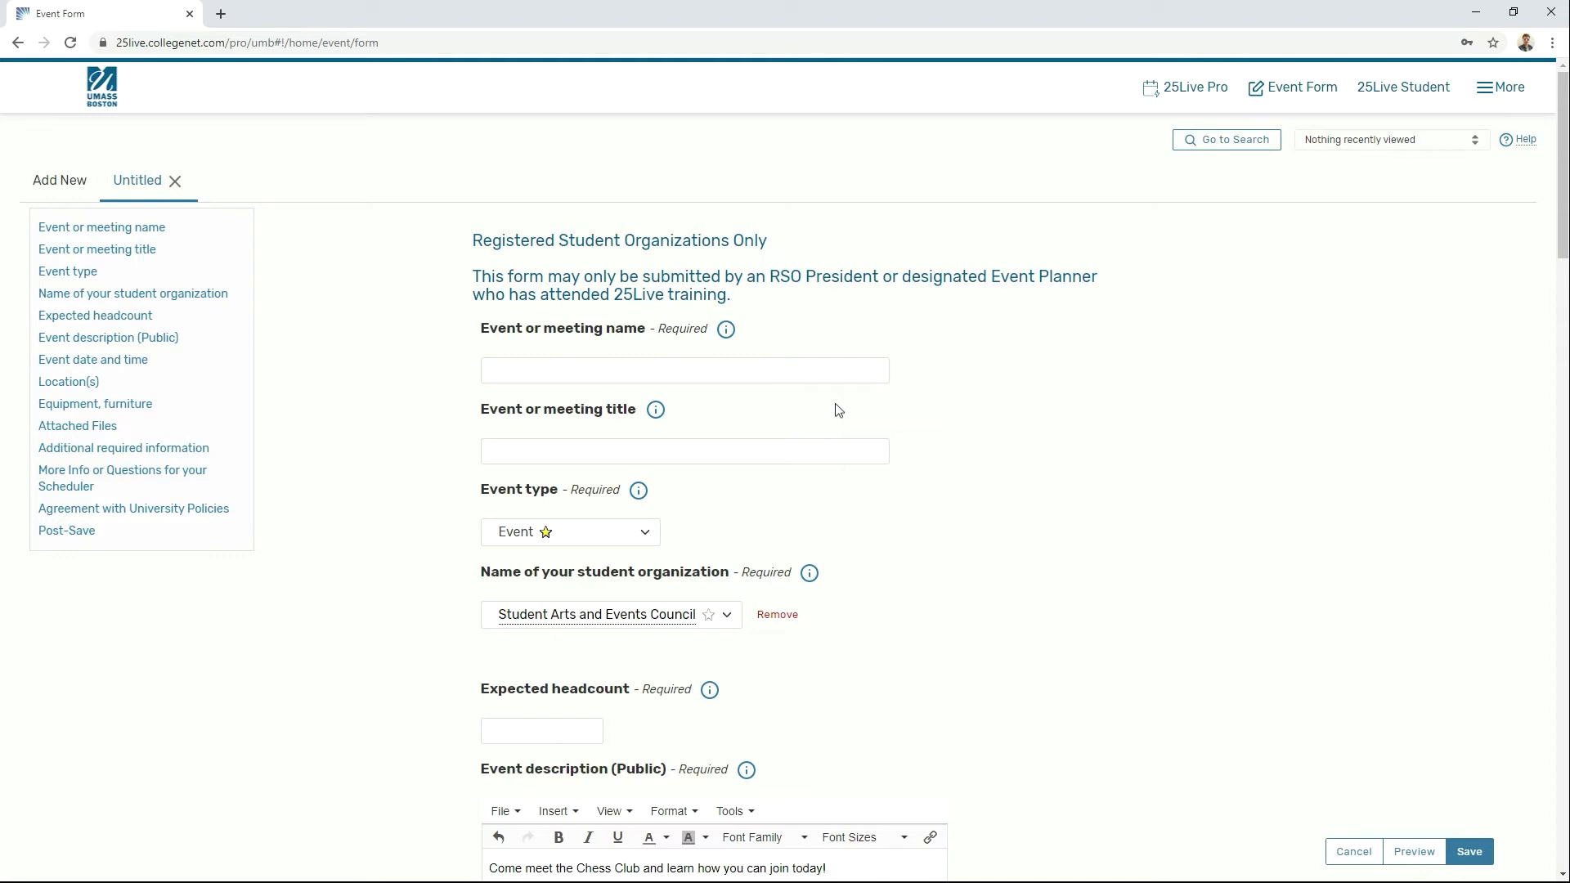
# Step: Enter 'Chess Club Info Table' as the event or meeting name
pyautogui.click(816, 378)
pyautogui.write('Chess ')
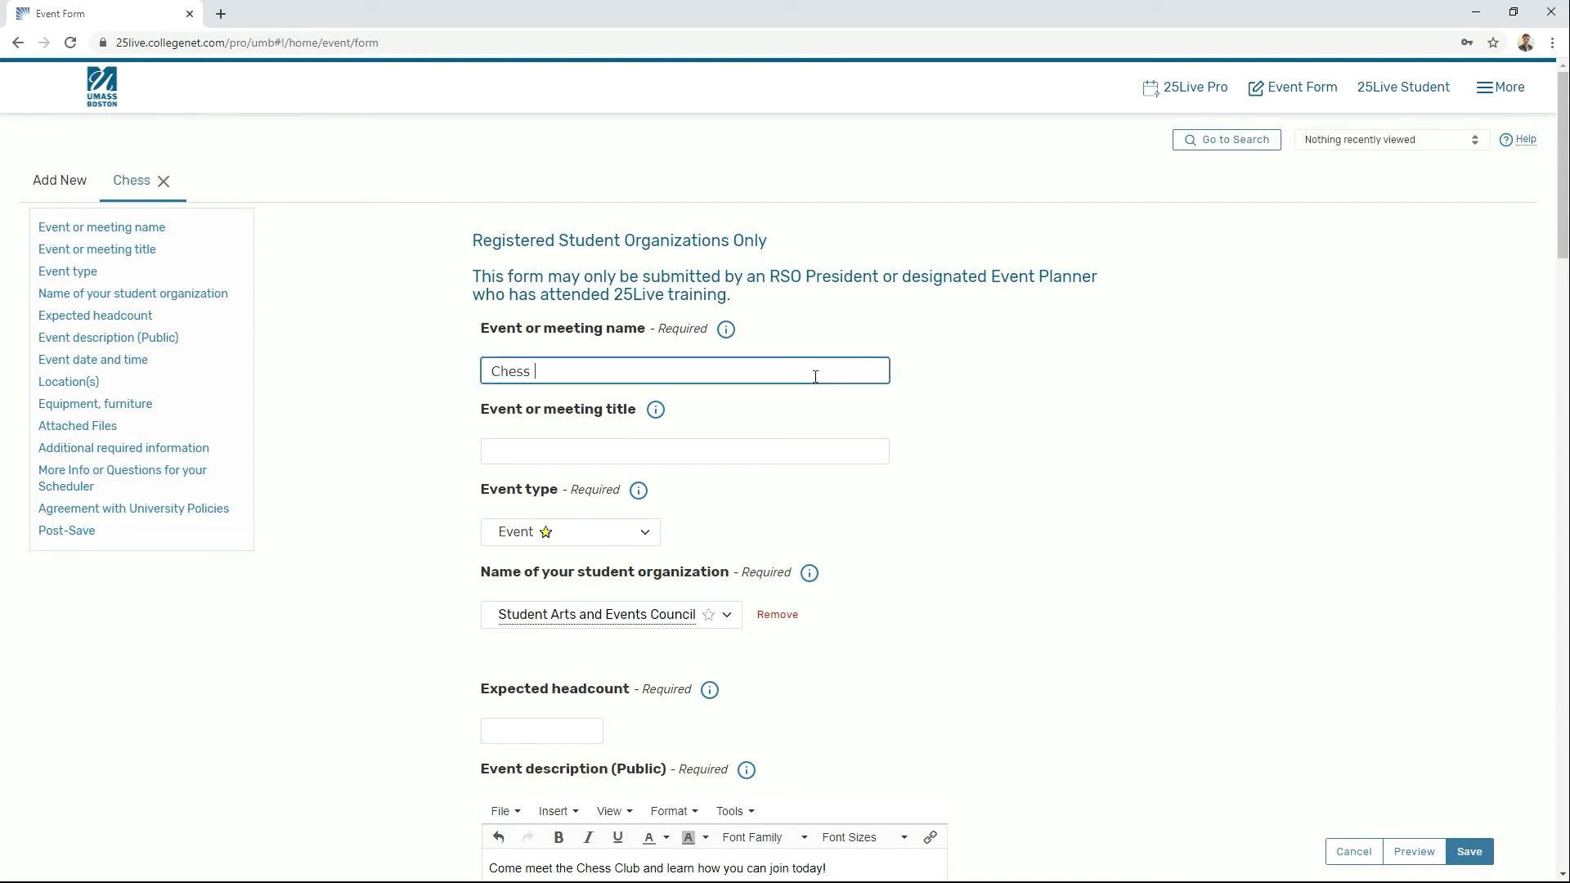
pyautogui.write('Club Info ')
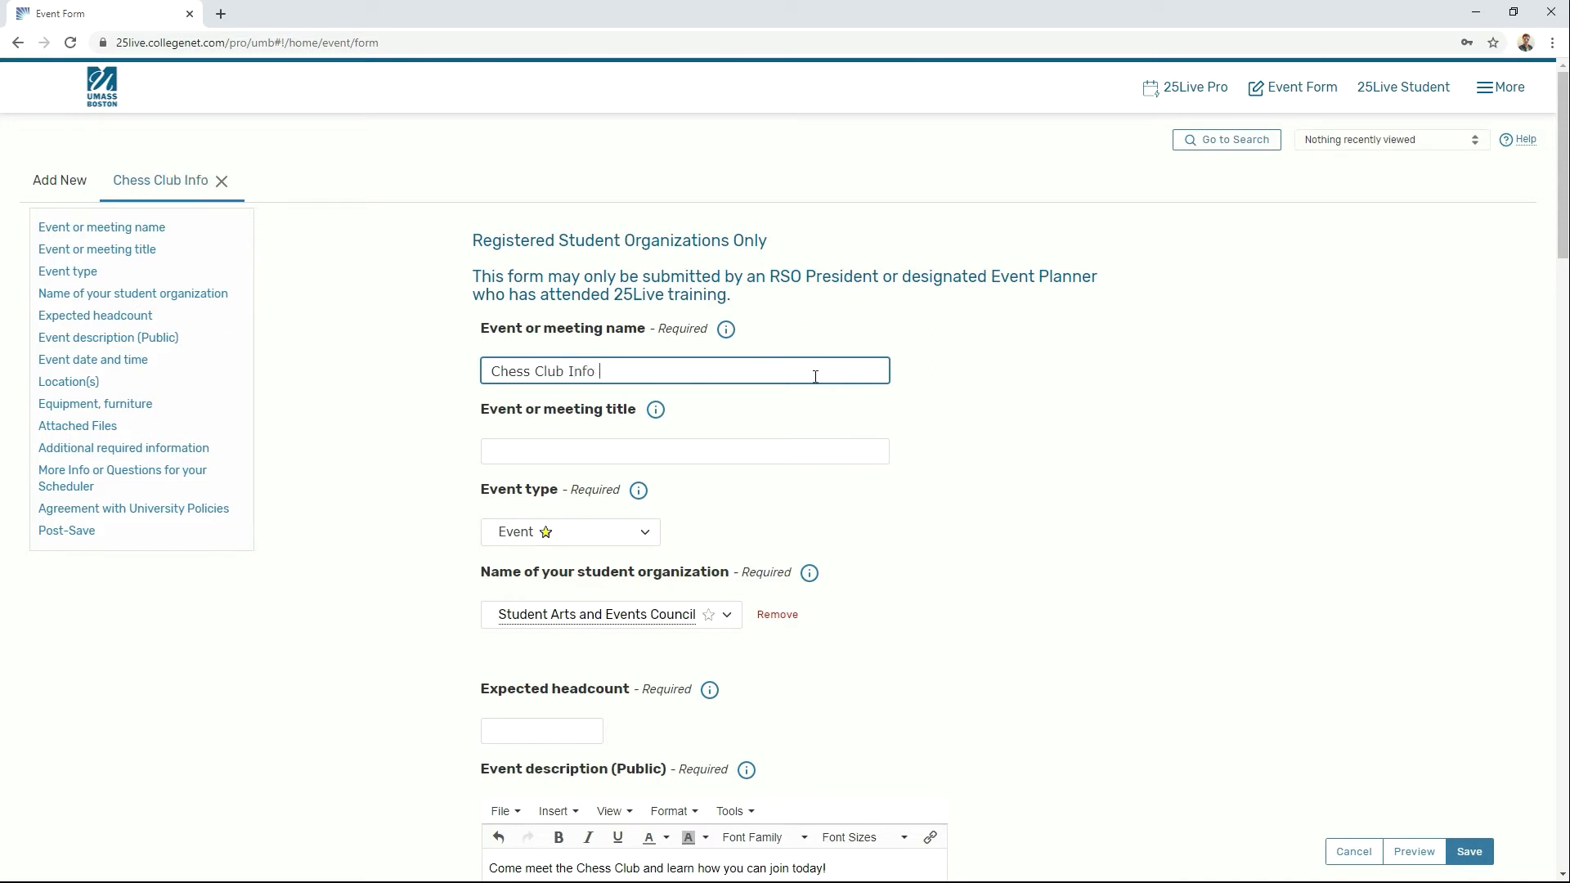
pyautogui.write('Table')
pyautogui.scroll(-4, 1066, 425)
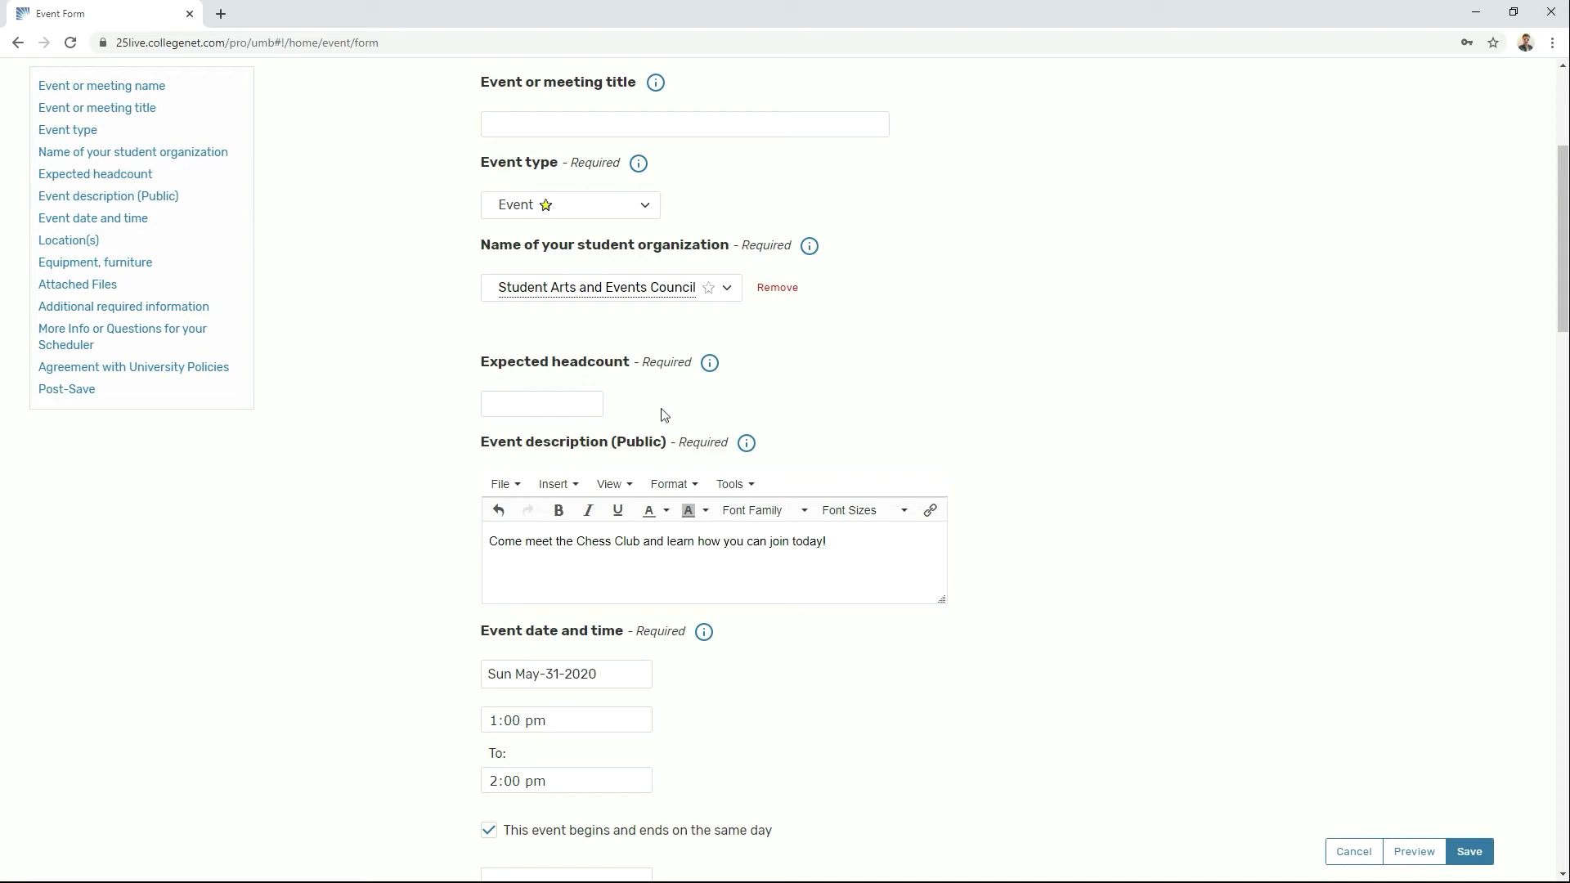
# Step: Set the expected headcount to 2
pyautogui.click(593, 405)
pyautogui.write('2')
pyautogui.scroll(-15, 949, 433)
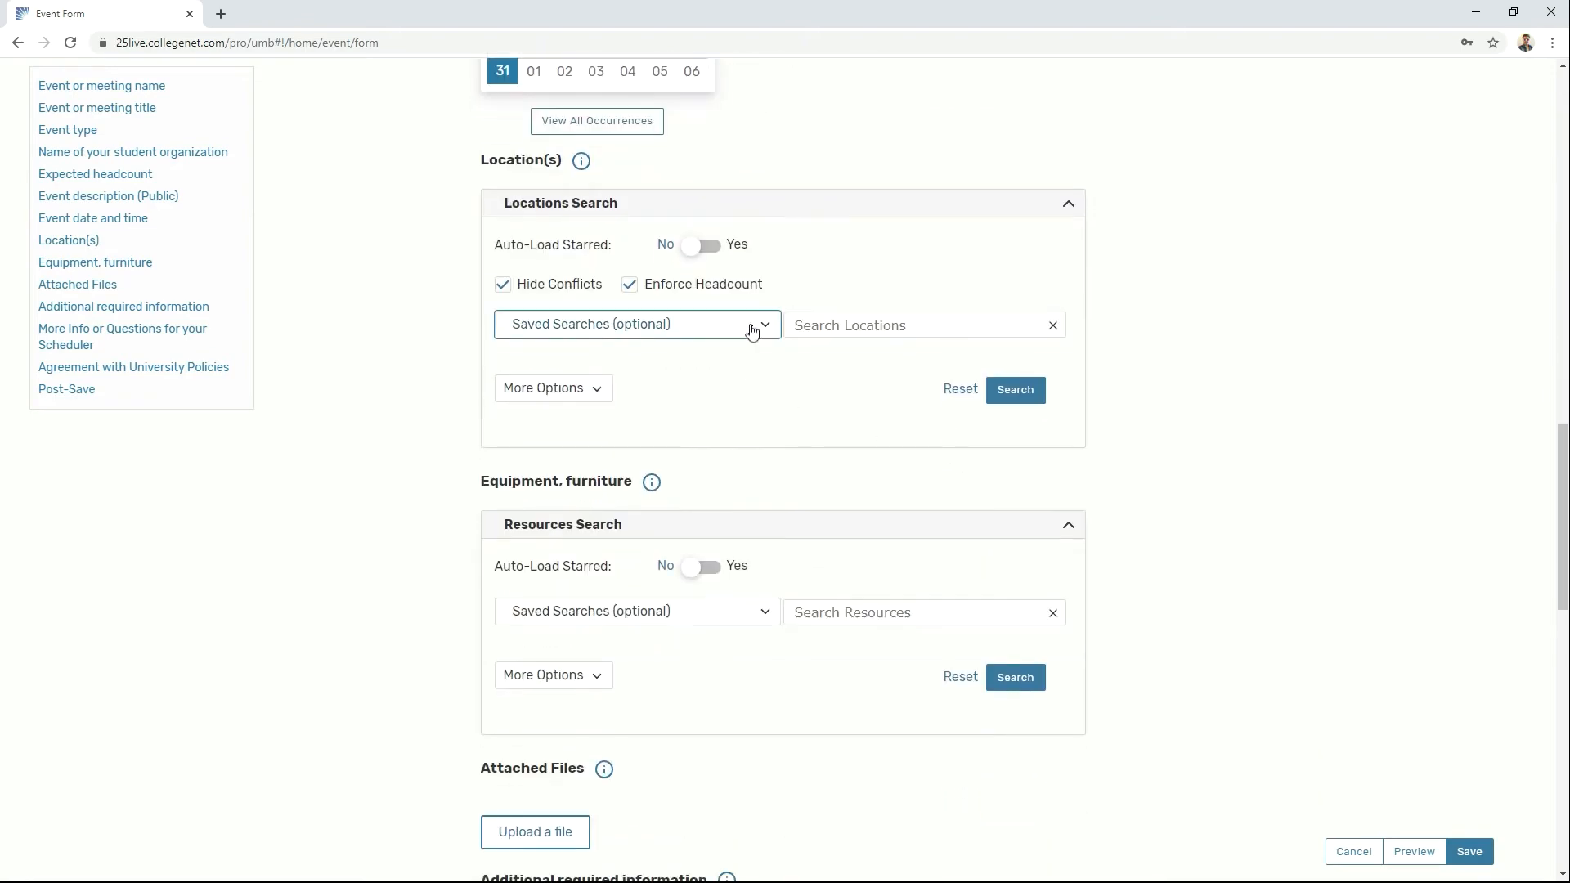
# Step: Load the Table Locations saved search and reserve Campus Center Terrace Booth 8 (U01-1500-08)
pyautogui.click(753, 325)
pyautogui.scroll(-2, 715, 450)
pyautogui.scroll(-5, 716, 450)
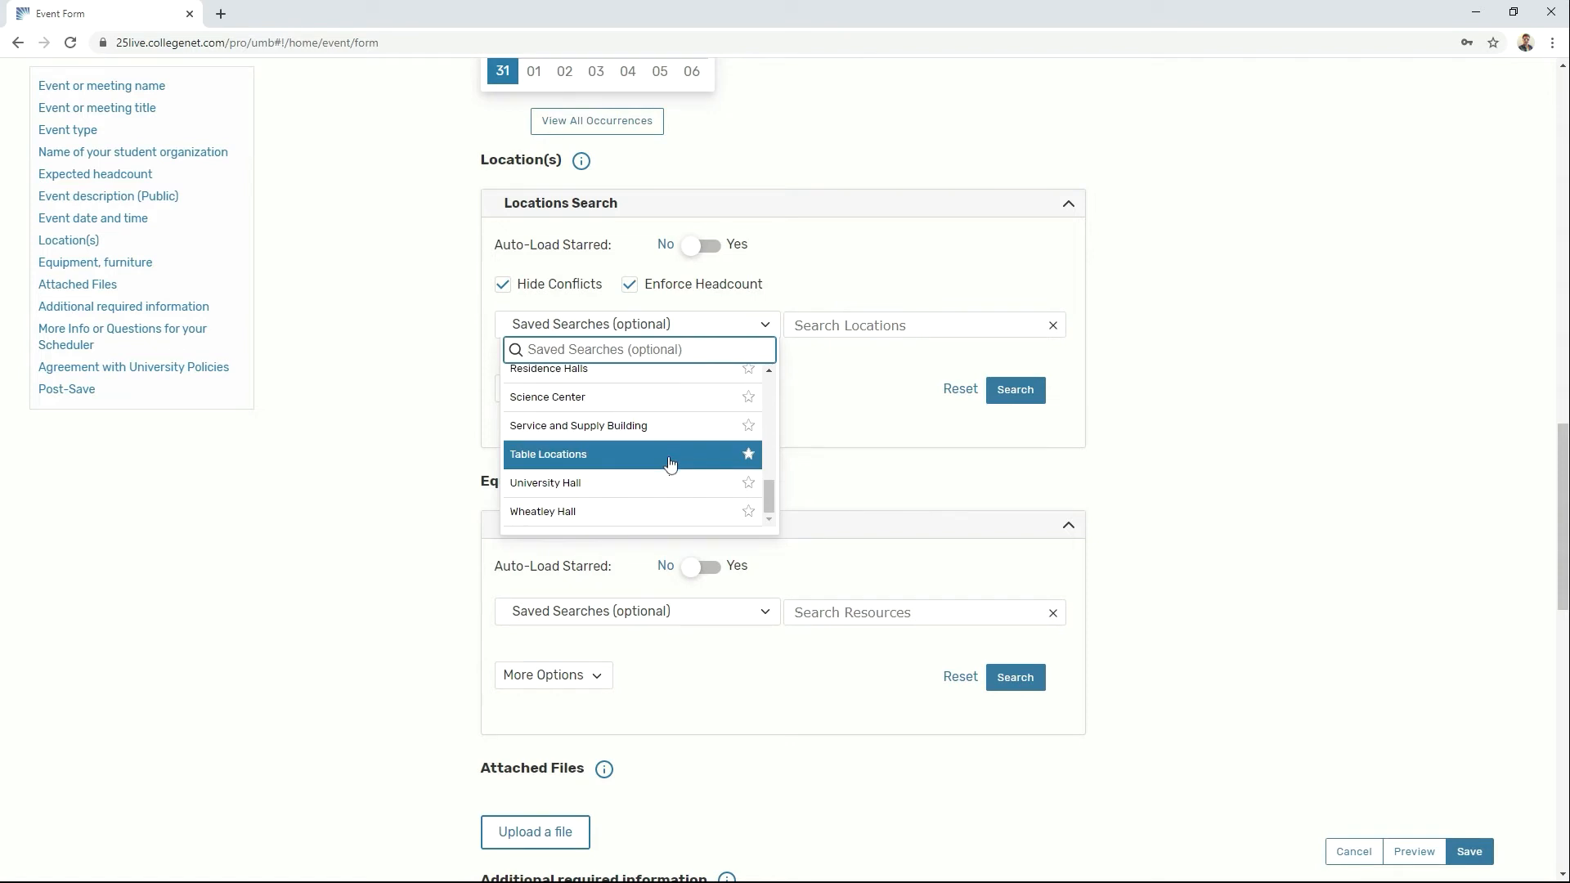
pyautogui.click(670, 463)
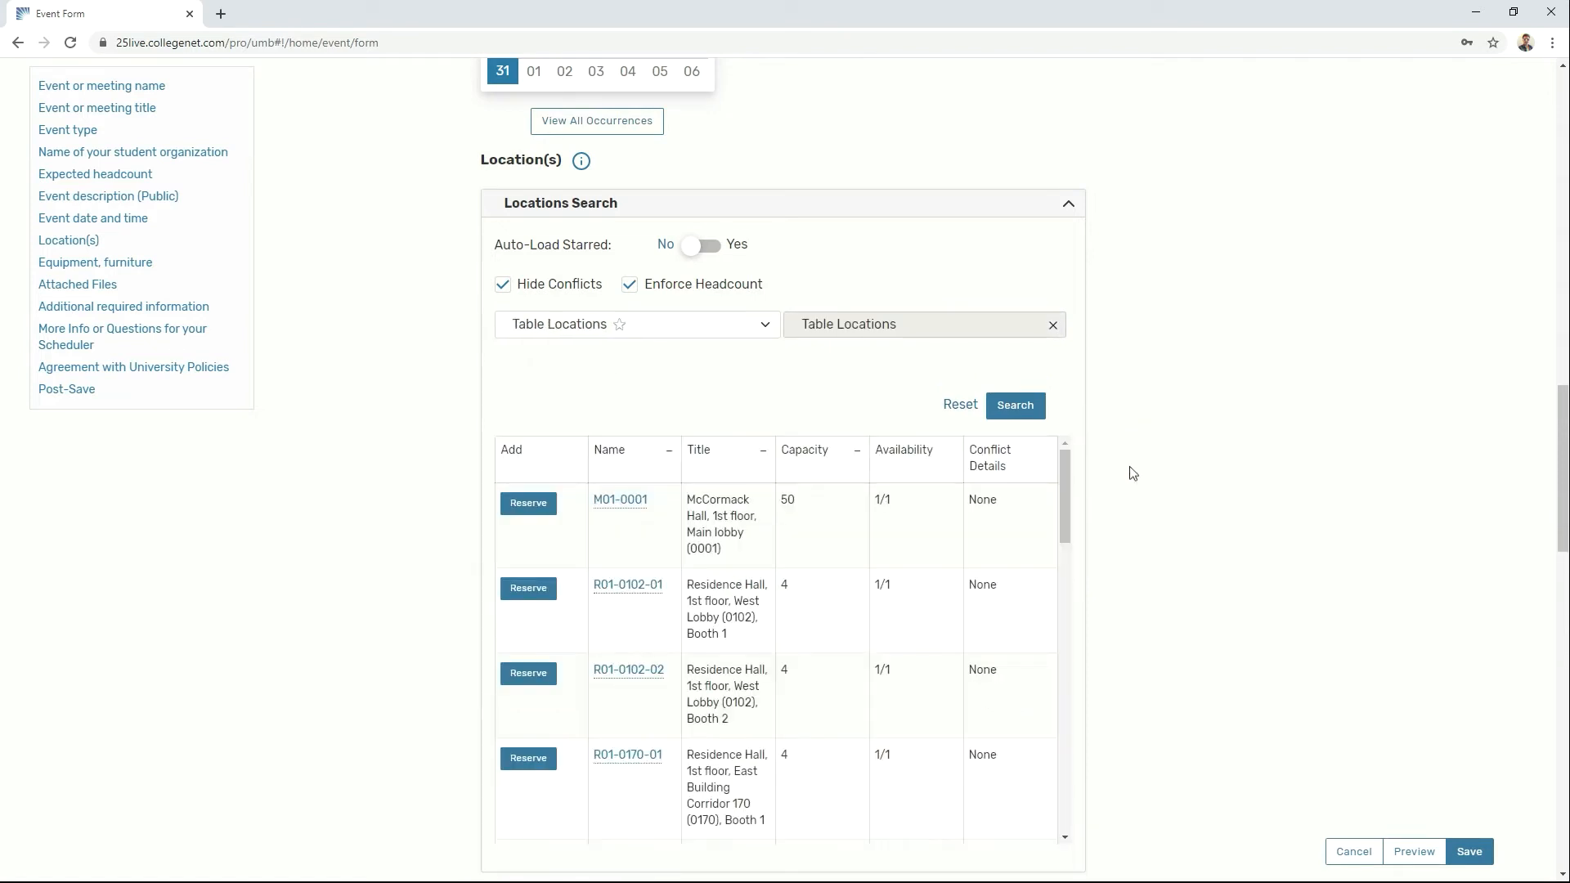
pyautogui.scroll(-2, 1136, 501)
pyautogui.scroll(-6, 981, 491)
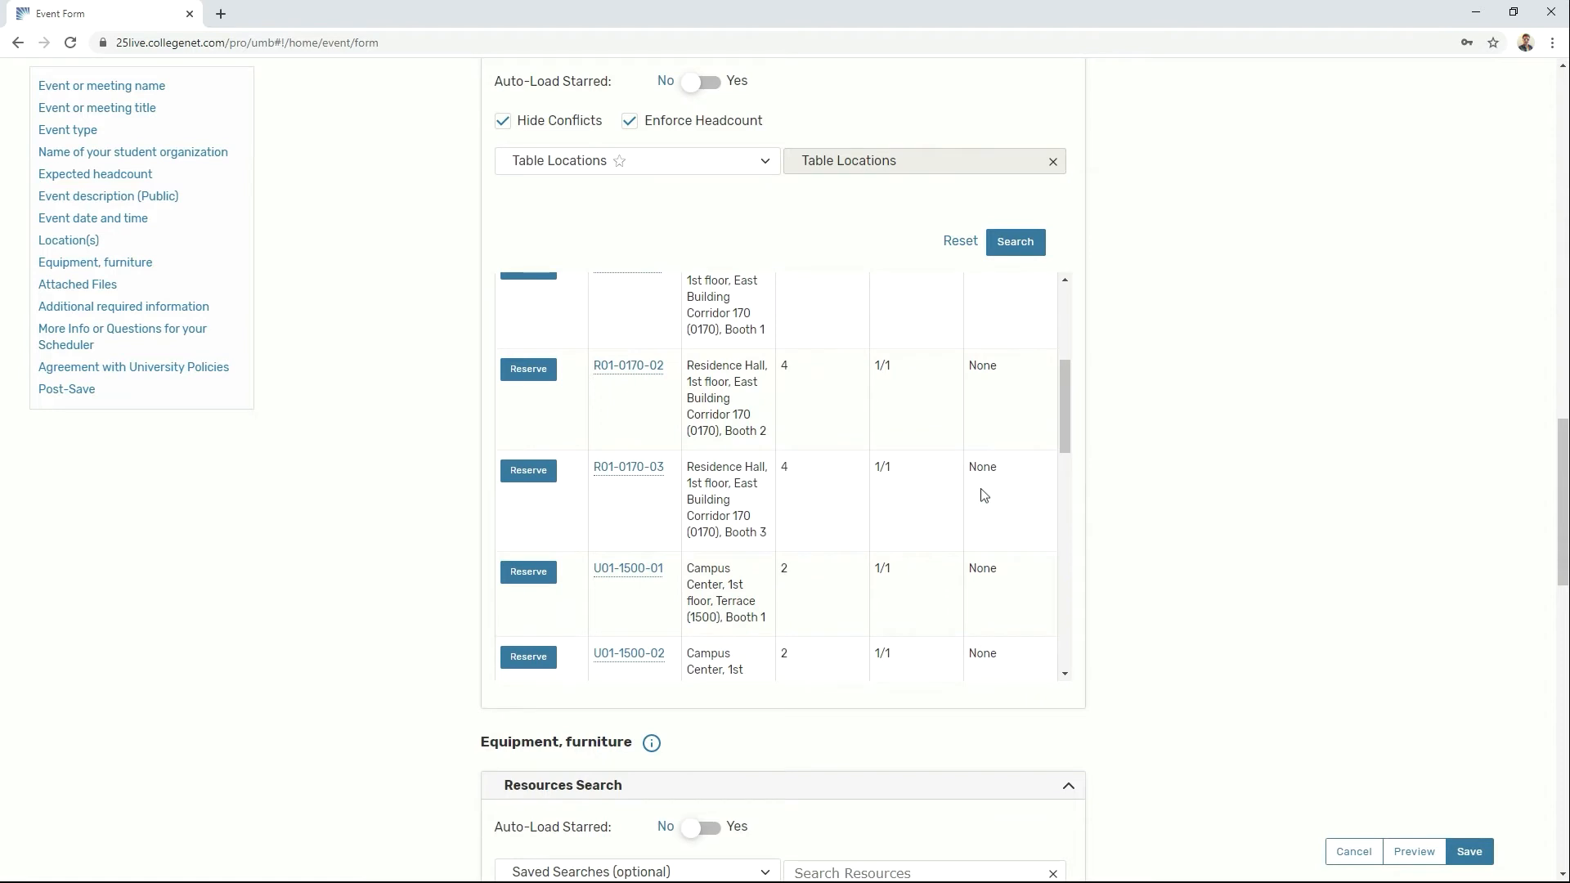
pyautogui.scroll(-8, 982, 495)
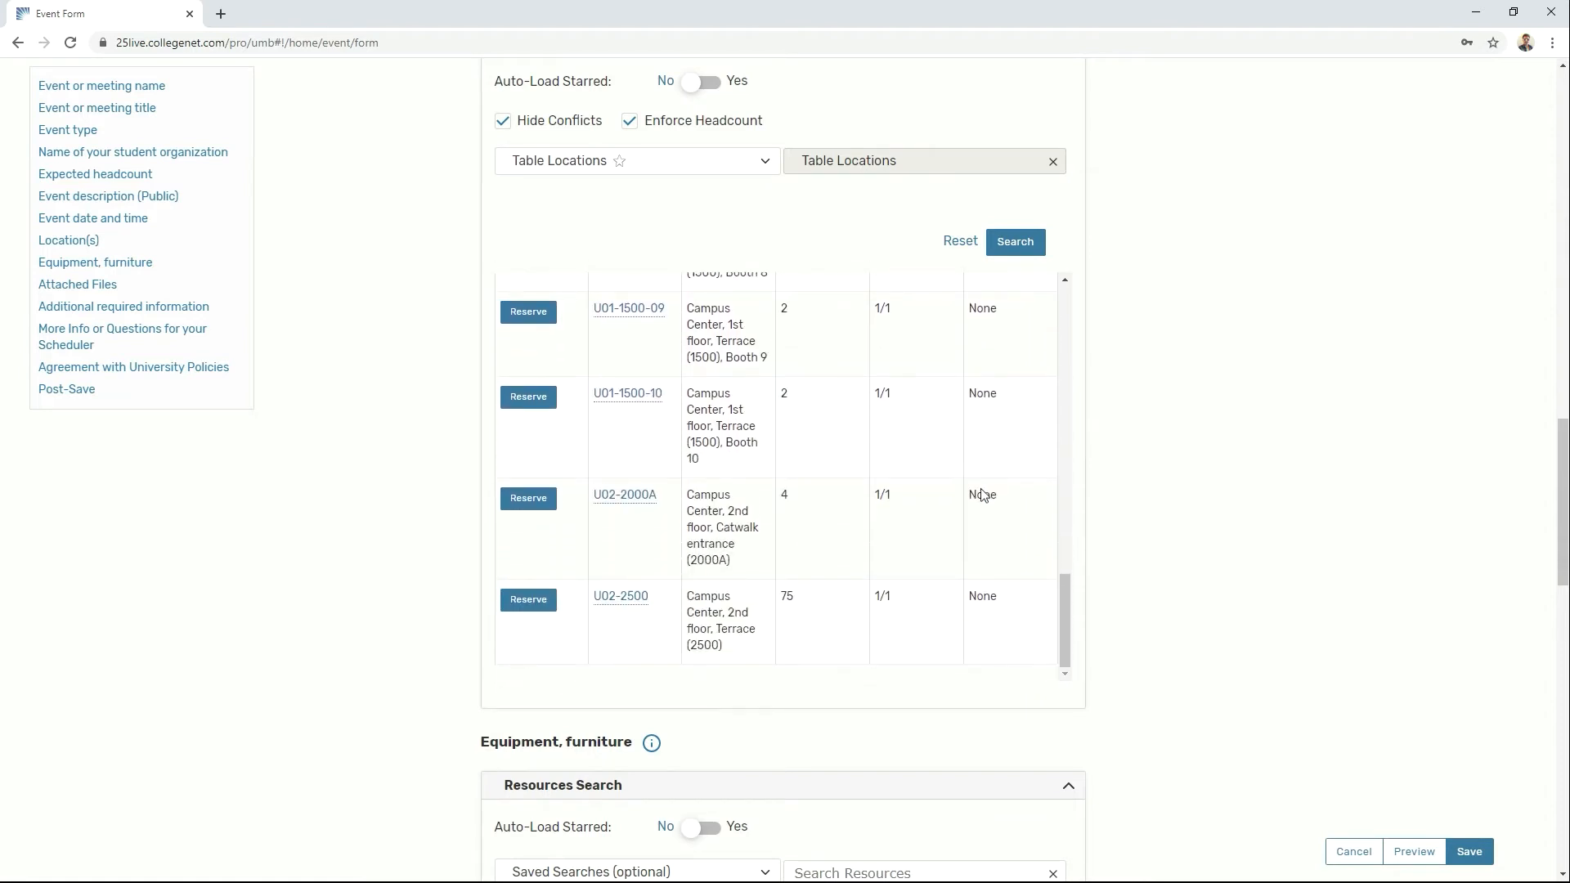
pyautogui.scroll(1, 982, 495)
pyautogui.click(528, 312)
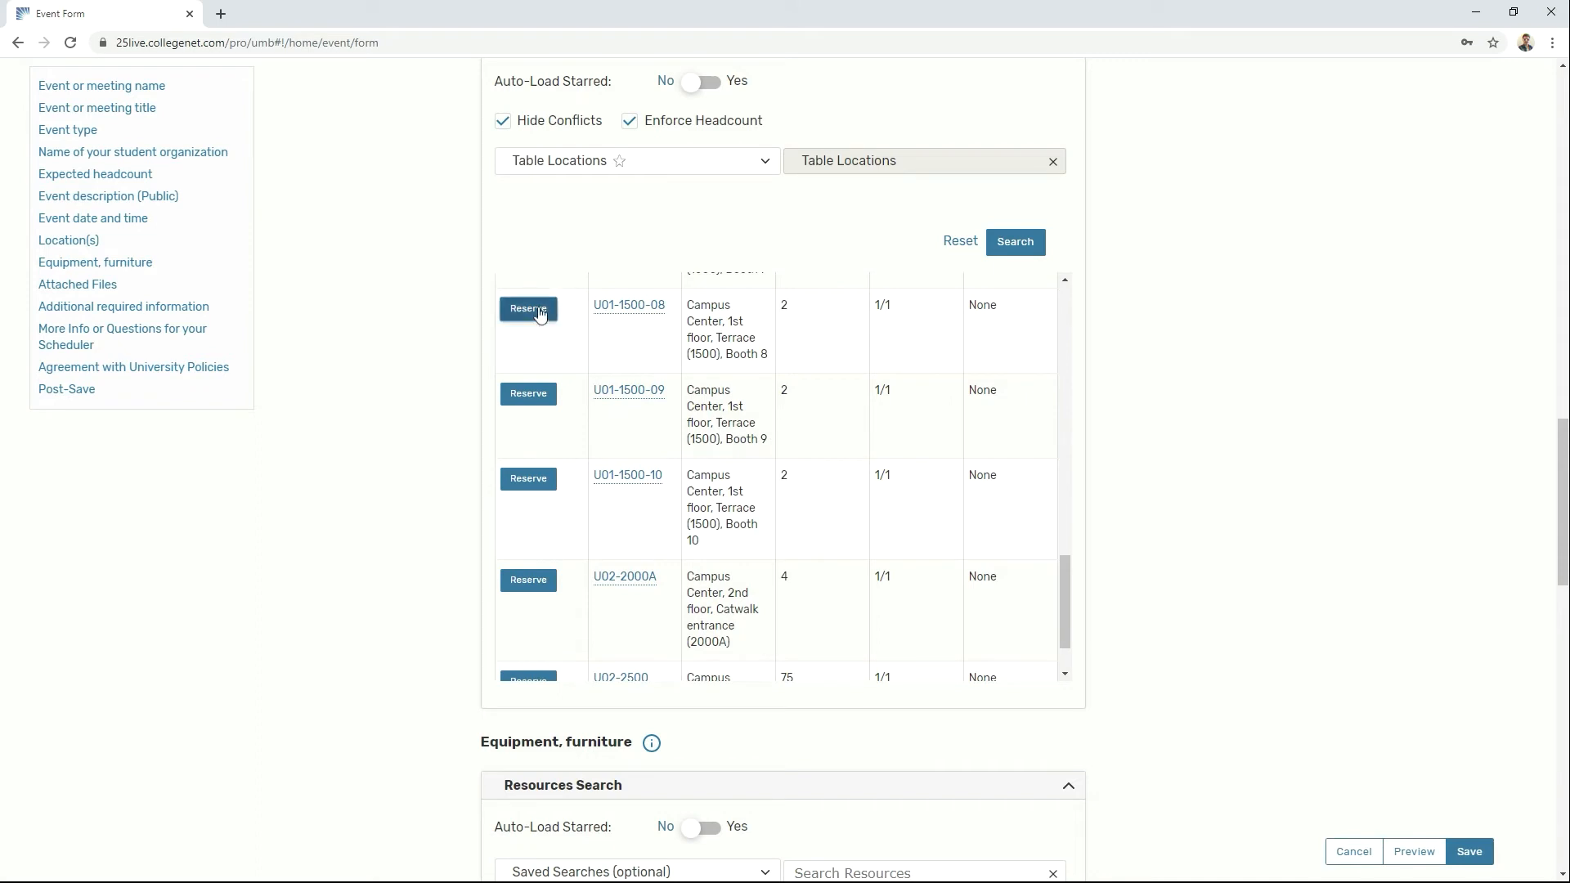
pyautogui.scroll(-2, 1245, 443)
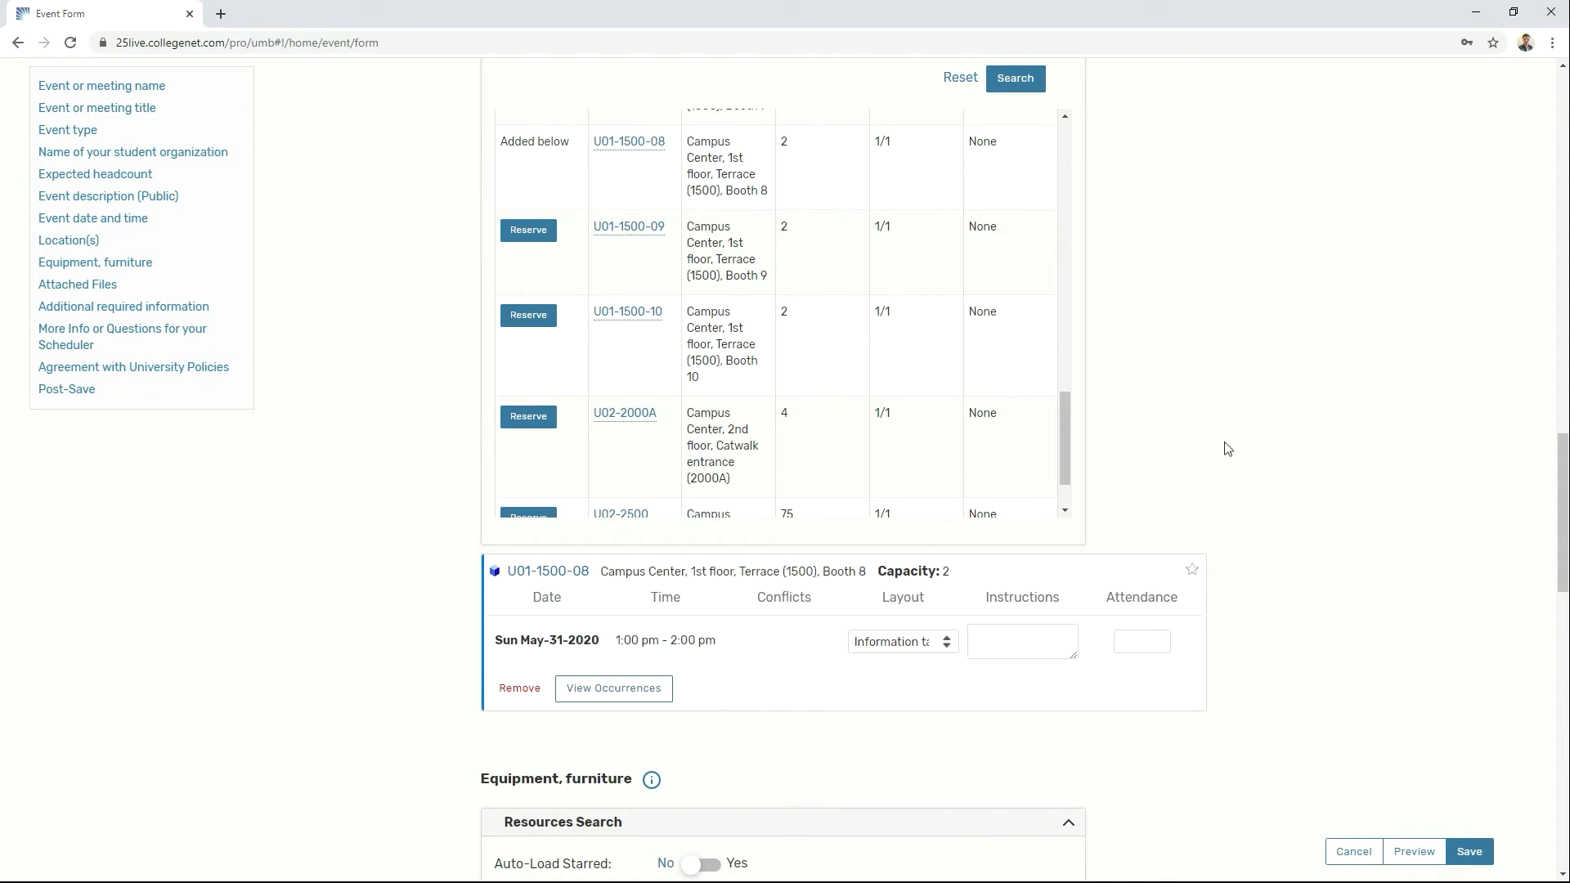
# Step: Search resources for 'table' and 'chair', reserving Table - rectangular and Chairs
pyautogui.scroll(-2, 1325, 523)
pyautogui.click(918, 501)
pyautogui.write('table')
pyautogui.press('Return')
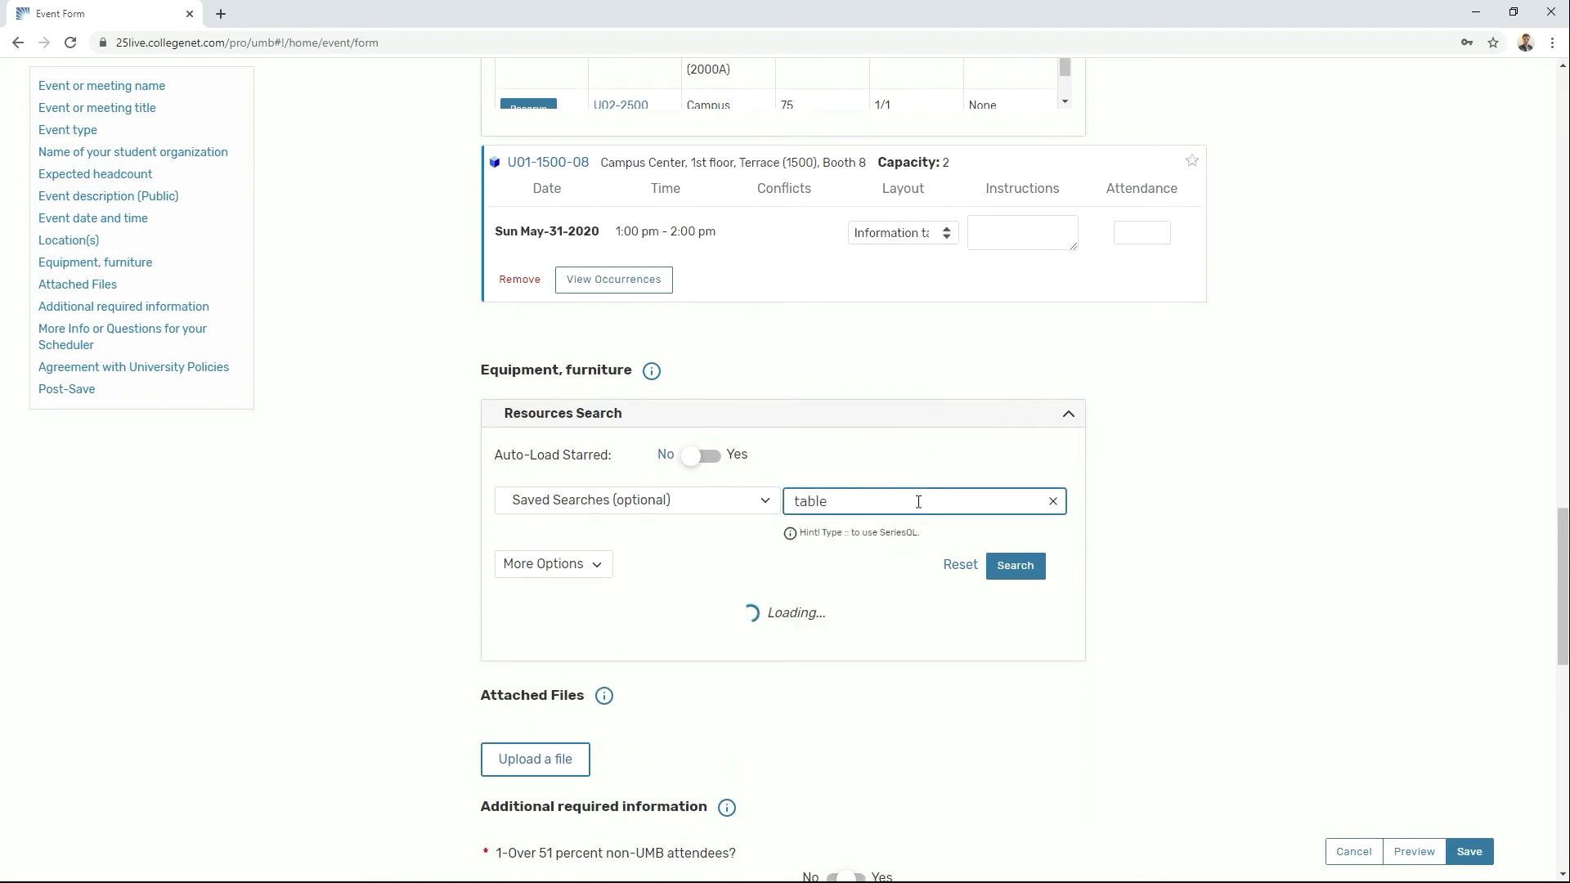
pyautogui.click(616, 705)
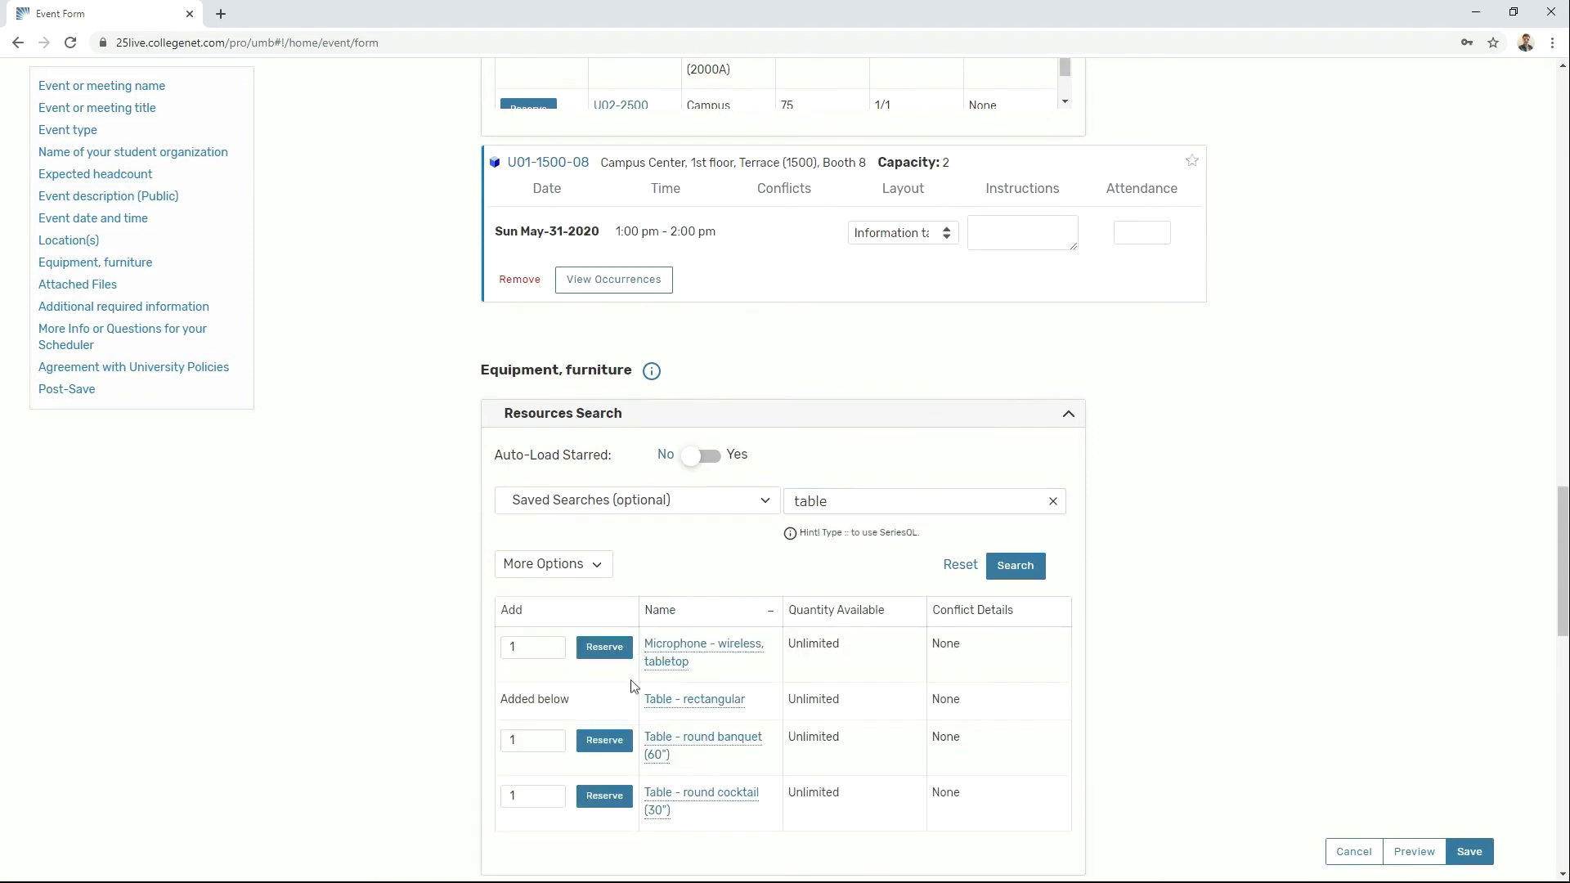
pyautogui.doubleClick(821, 498)
pyautogui.write('chair')
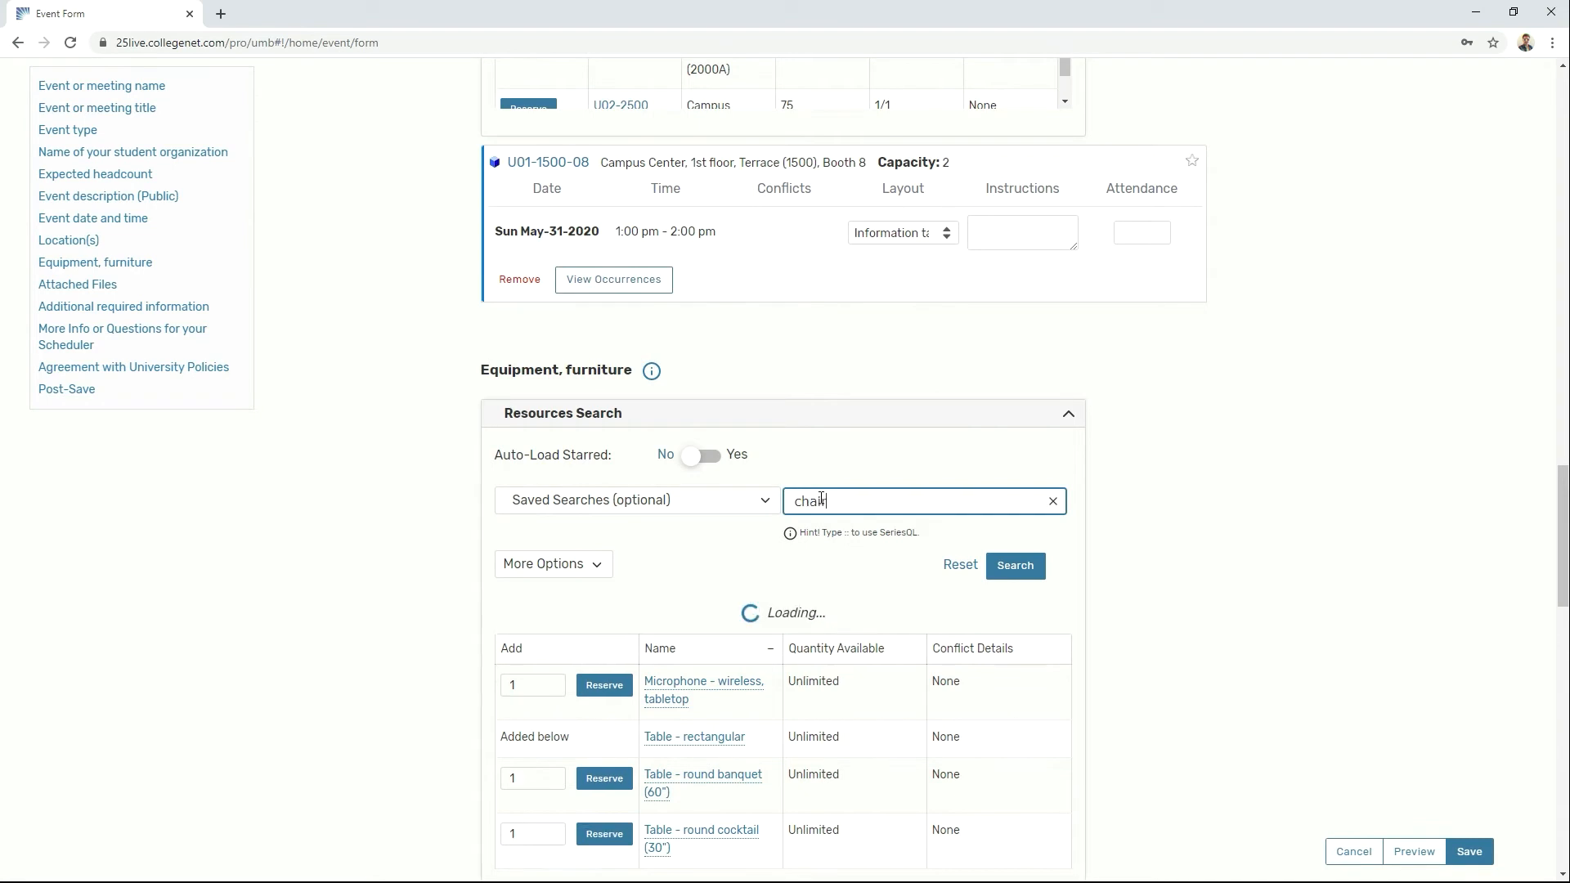
pyautogui.click(603, 649)
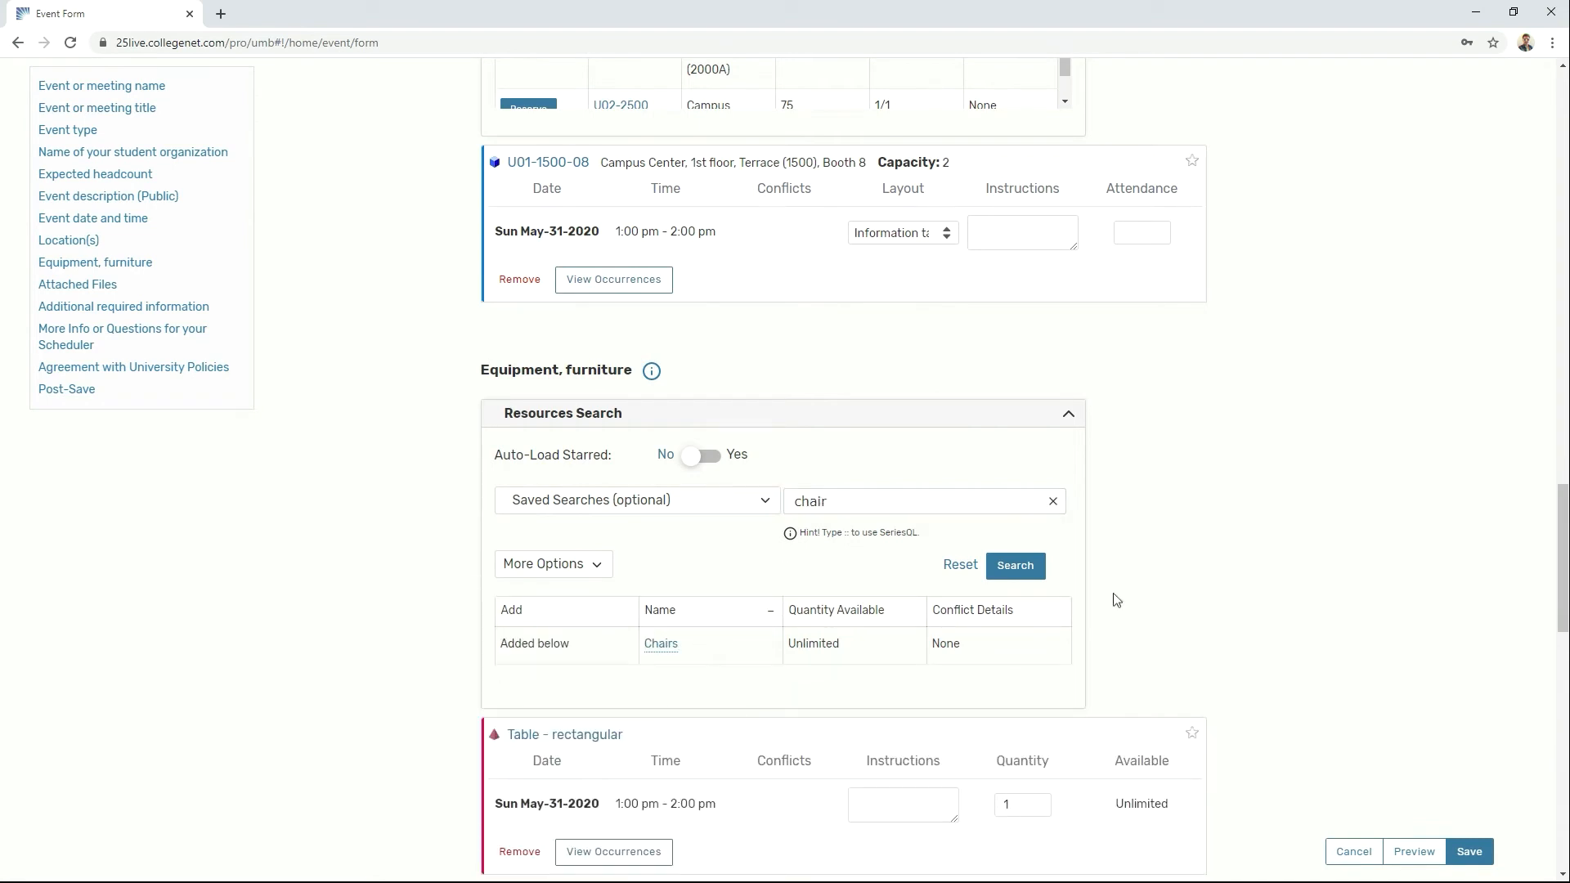
# Step: Set the quantity of both the rectangular tables and the chairs to 2
pyautogui.scroll(-1, 1301, 573)
pyautogui.scroll(-2, 1301, 573)
pyautogui.doubleClick(1050, 560)
pyautogui.write('2')
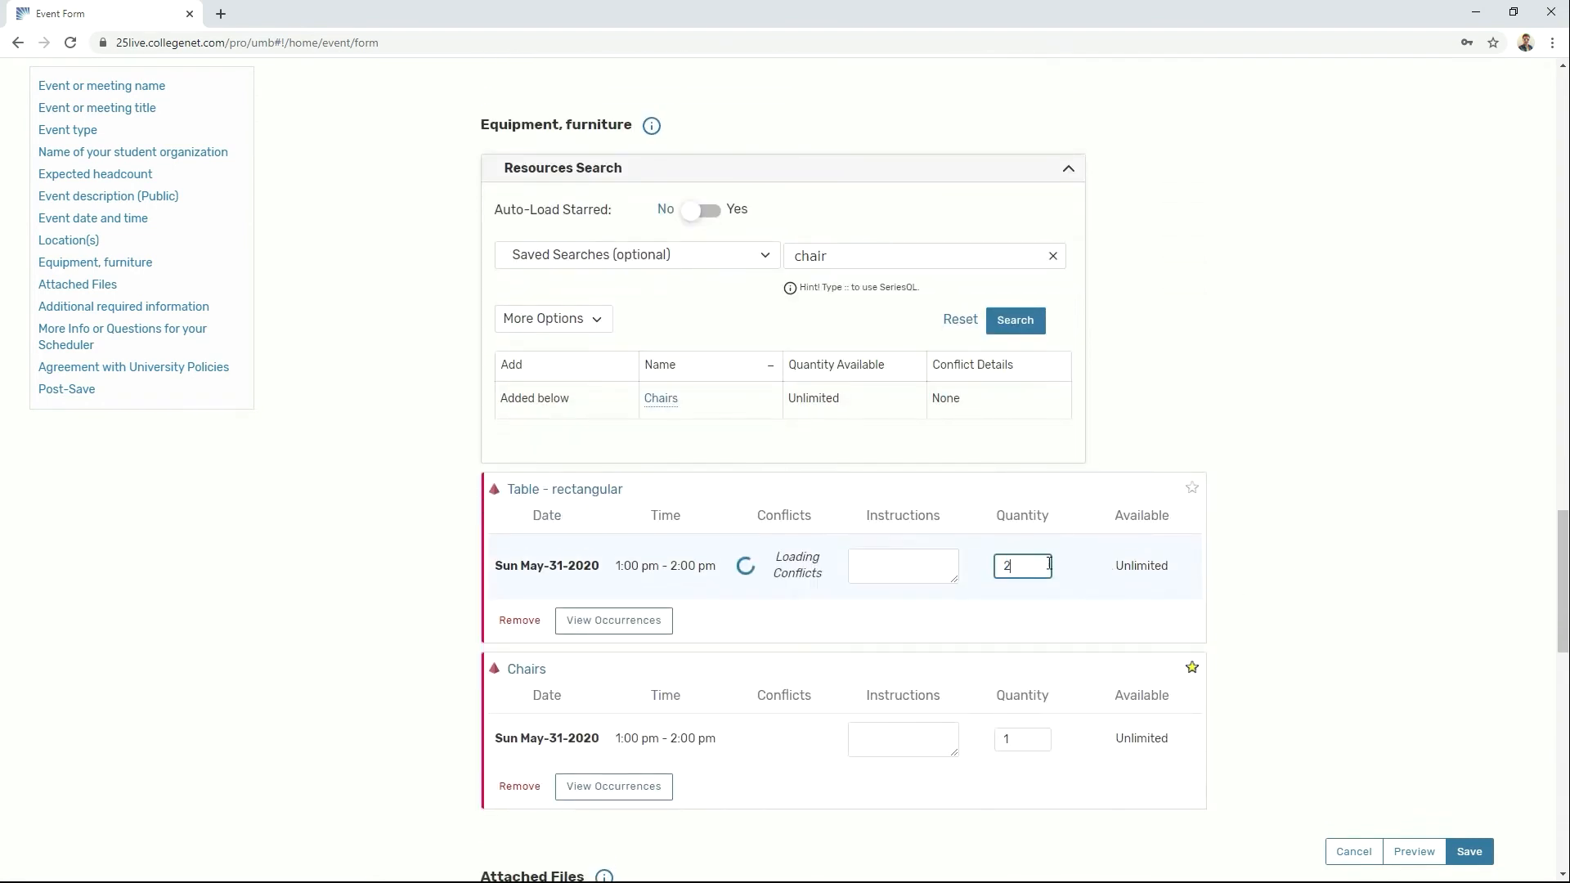
pyautogui.doubleClick(1022, 725)
pyautogui.write('2')
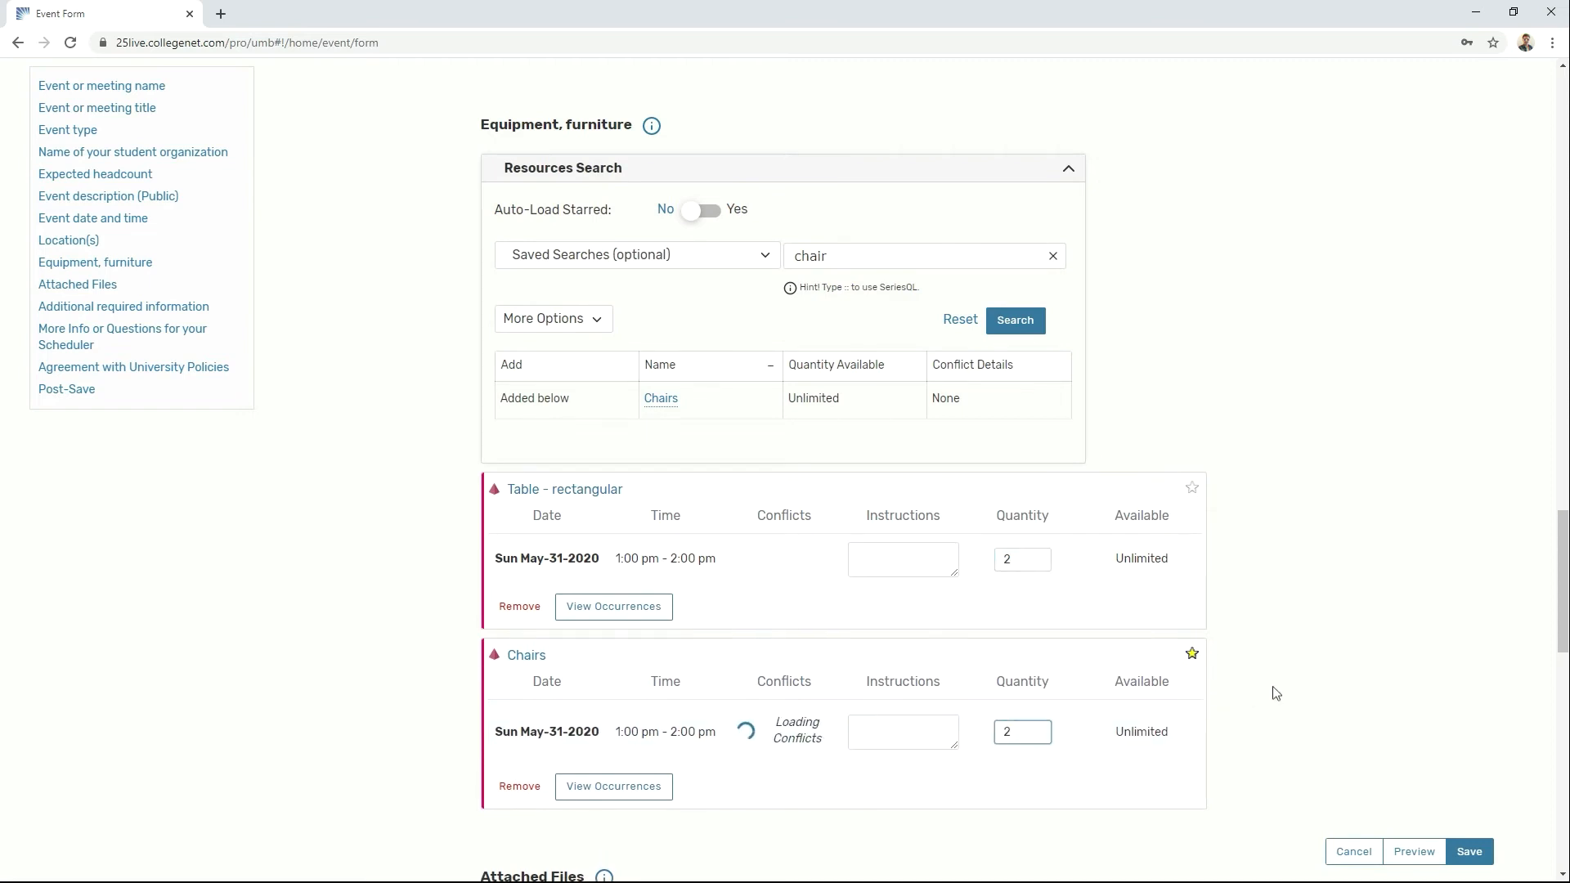
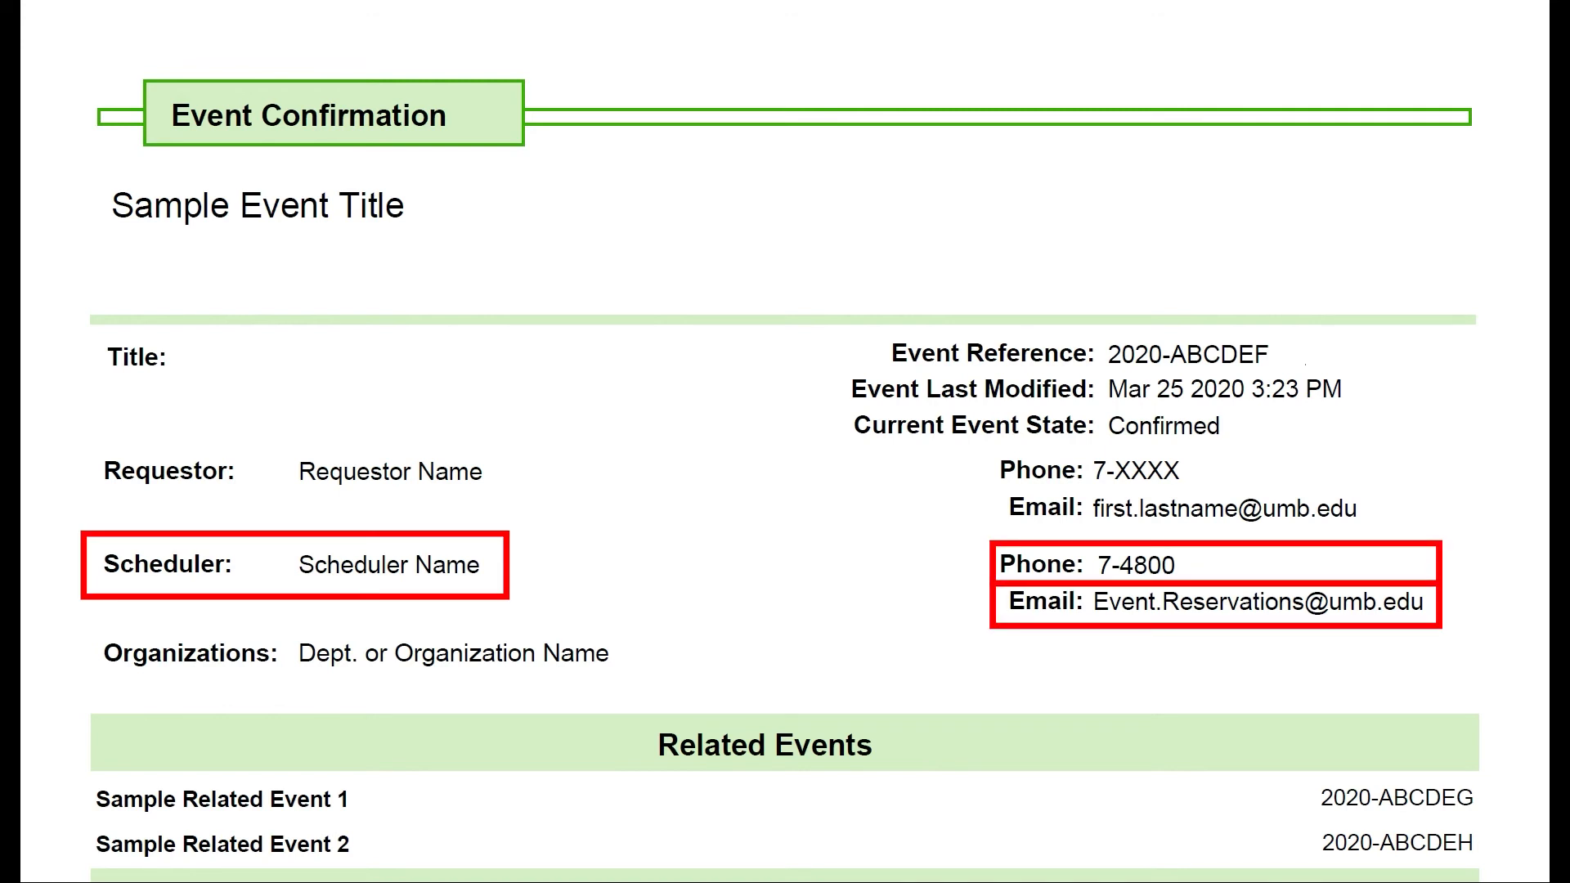
# Step: Scroll past Sample Event 1's occurrence location and instructions to page 2's breakout rooms listing
pyautogui.moveTo(1304, 726); pyautogui.dragTo(1297, 446)
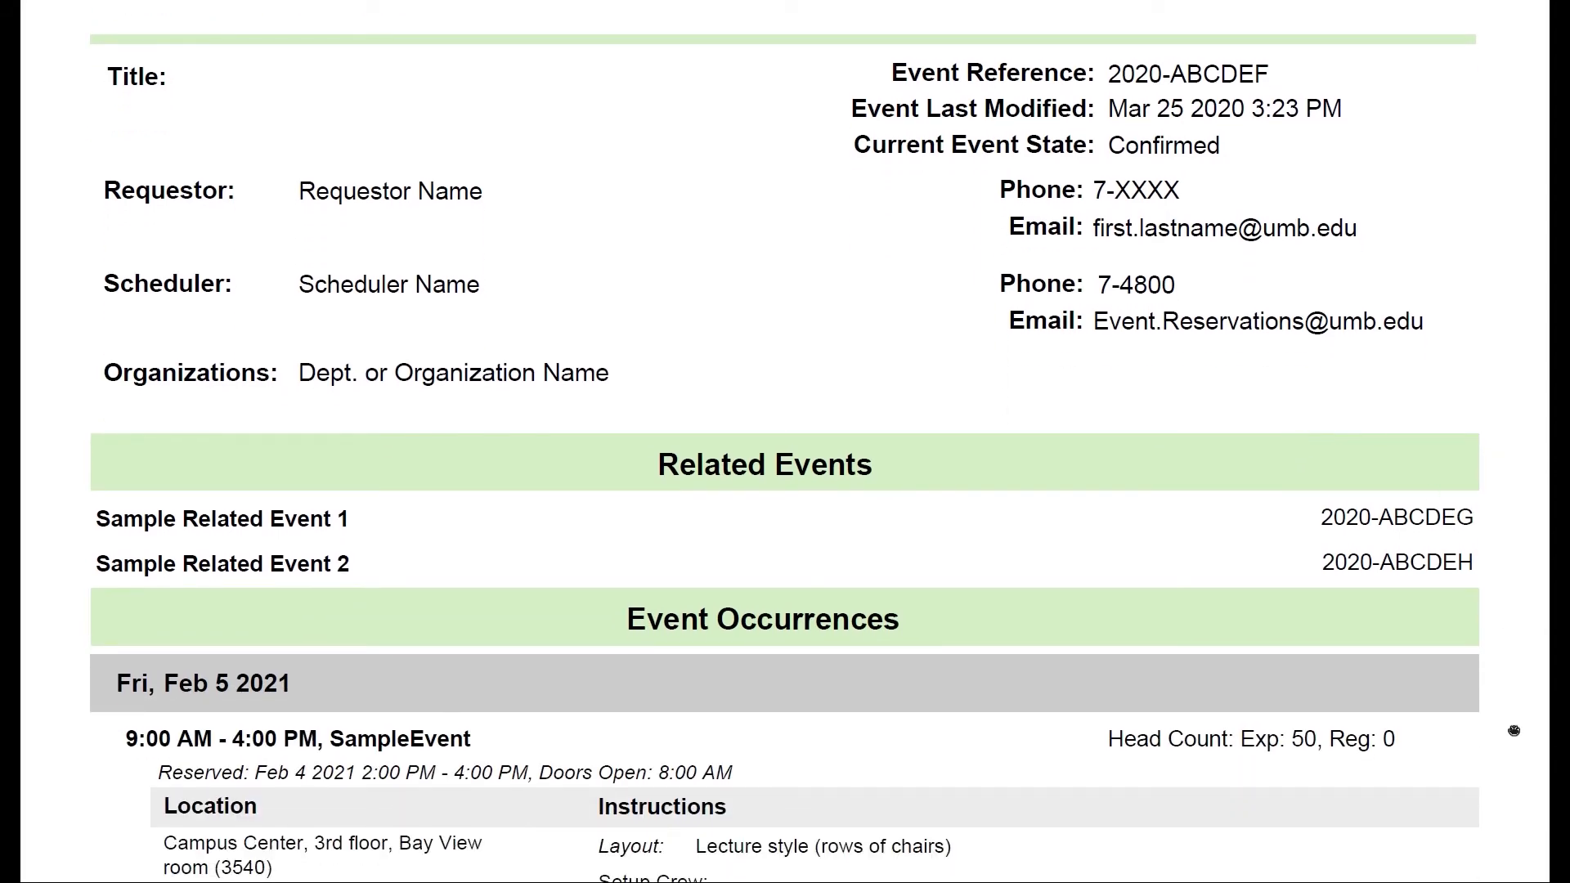
pyautogui.moveTo(1500, 744); pyautogui.dragTo(1435, 197)
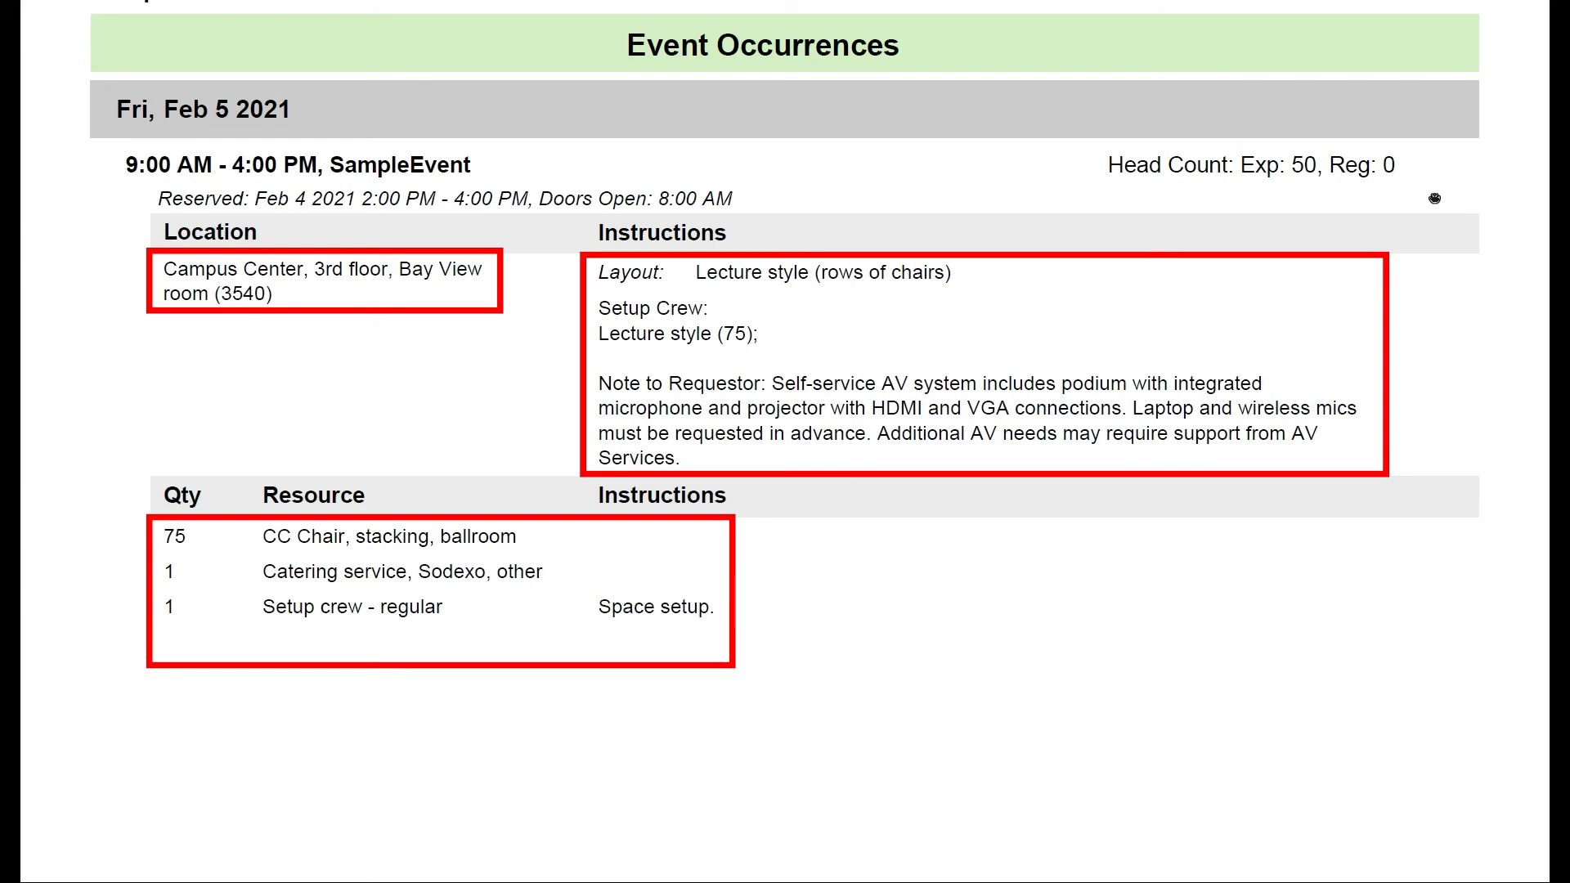
pyautogui.scroll(-3, 1458, 829)
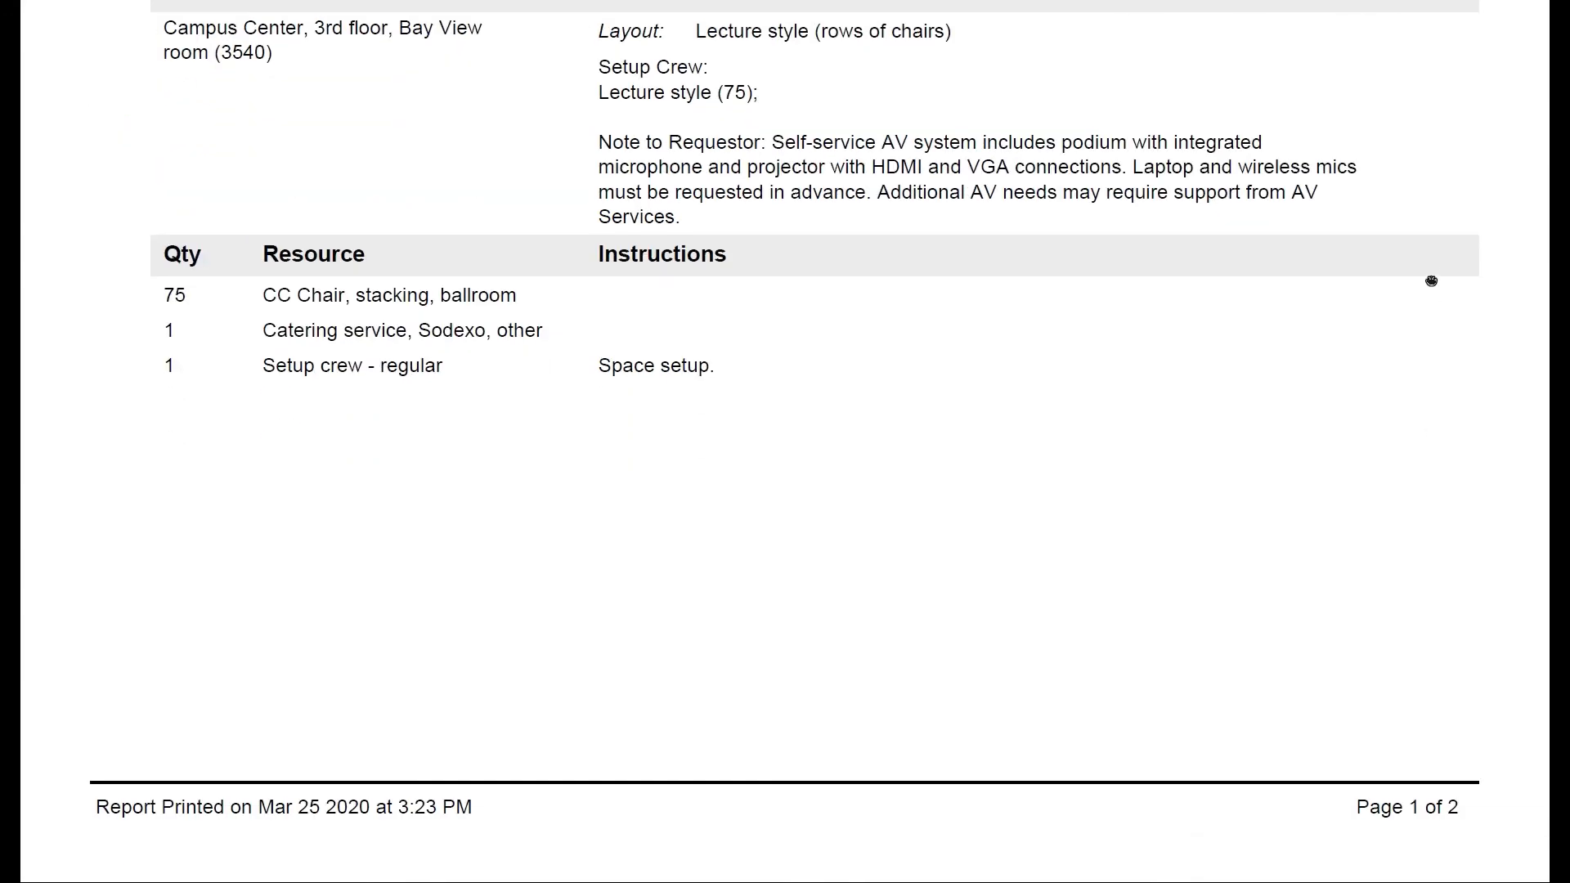
pyautogui.scroll(-10, 1447, 600)
pyautogui.scroll(1, 1449, 683)
pyautogui.scroll(-1, 1439, 589)
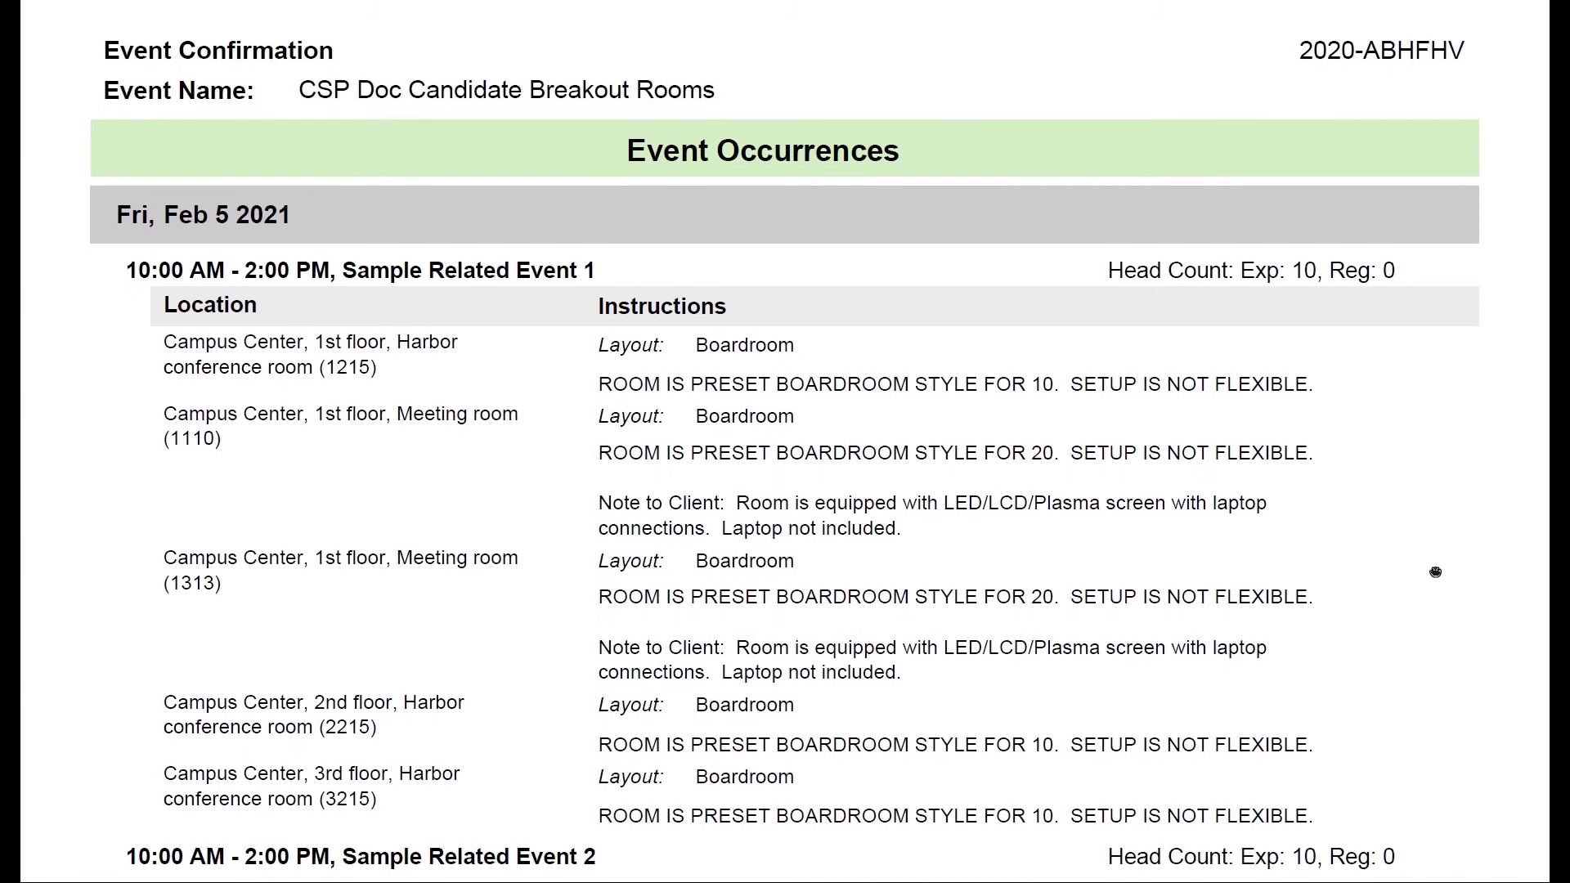
# Step: Read through the Boardroom setup instructions for Sample Related Events 1 and 2 on page 2
pyautogui.scroll(-2, 1433, 558)
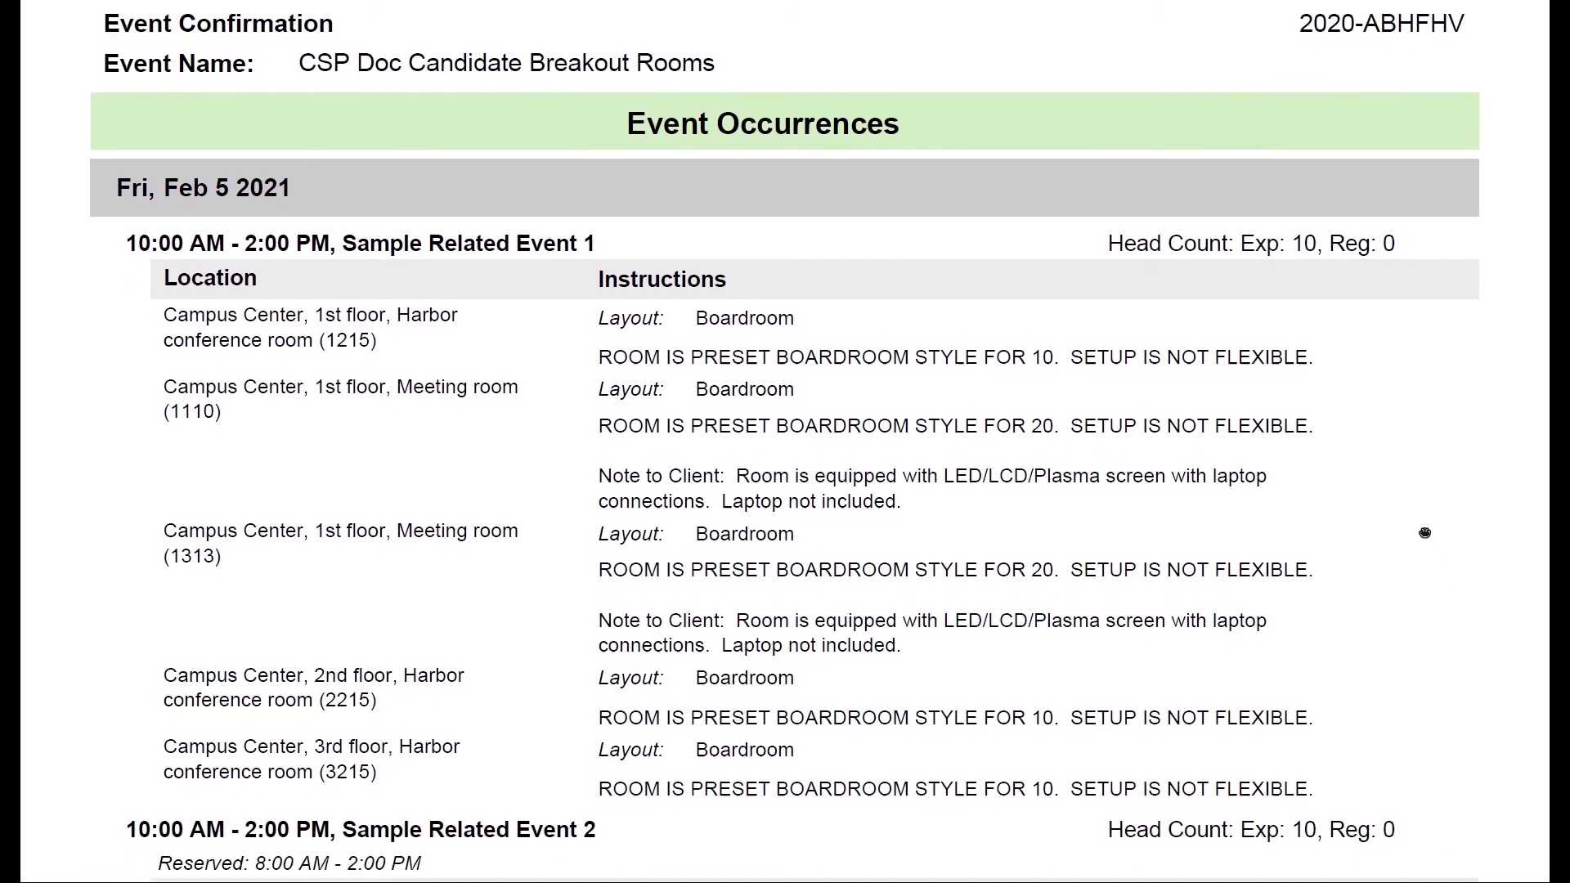
pyautogui.scroll(-3, 1417, 476)
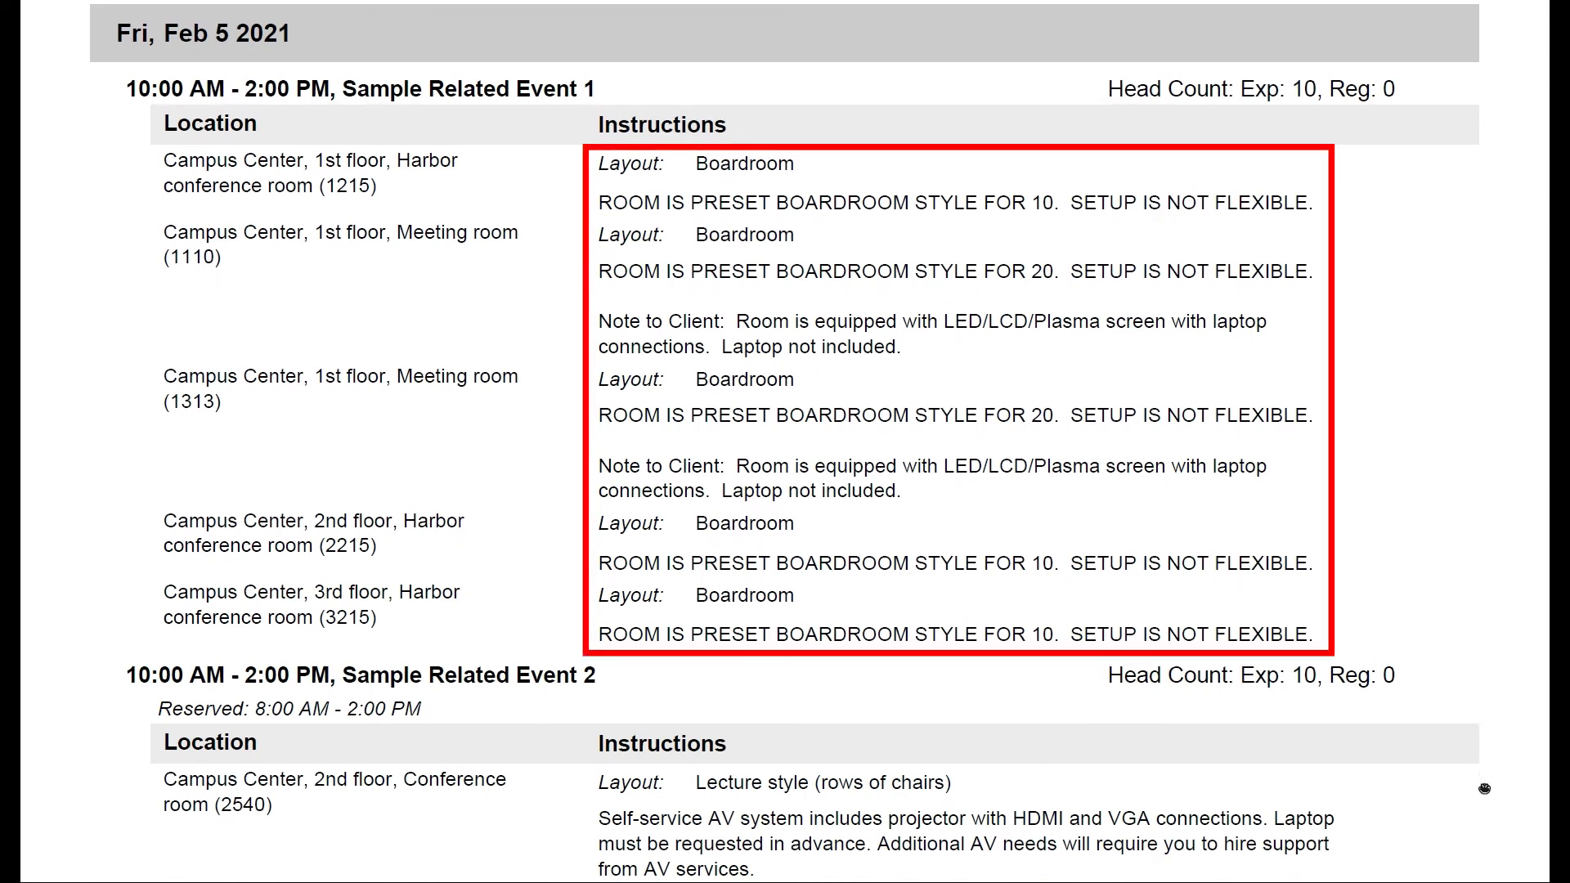
pyautogui.scroll(-2, 1484, 788)
pyautogui.moveTo(1477, 744)
pyautogui.mouseDown()
pyautogui.moveTo(1426, 459)
pyautogui.moveTo(1406, 161)
pyautogui.mouseUp()
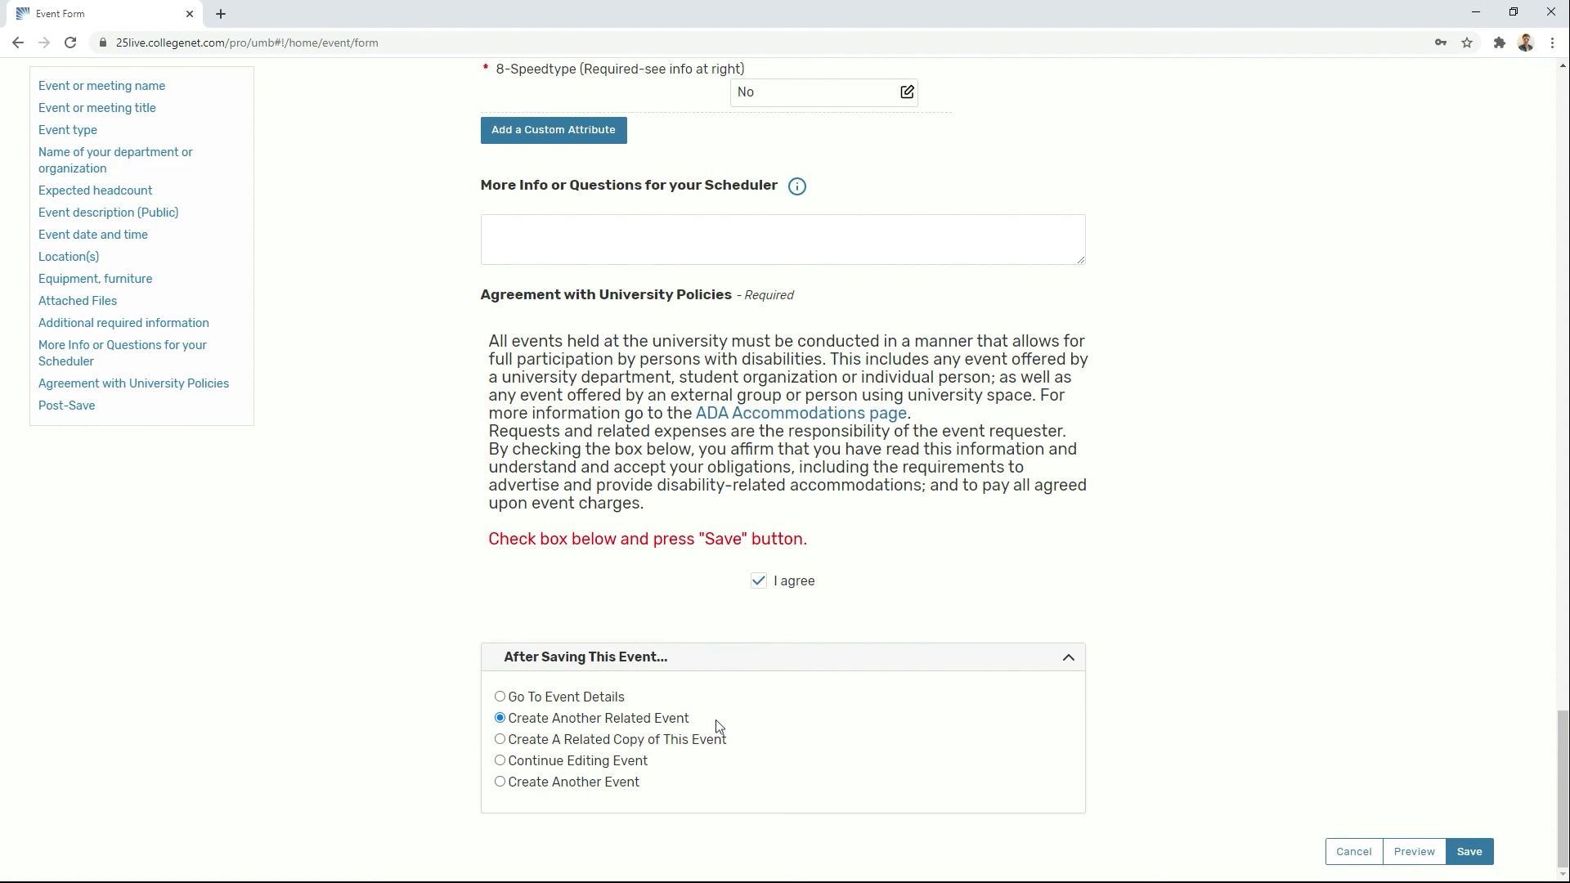
# Step: Save the request with 'Create A Related Copy of This Event' chosen, then open Sample Event 1's details
pyautogui.click(1469, 851)
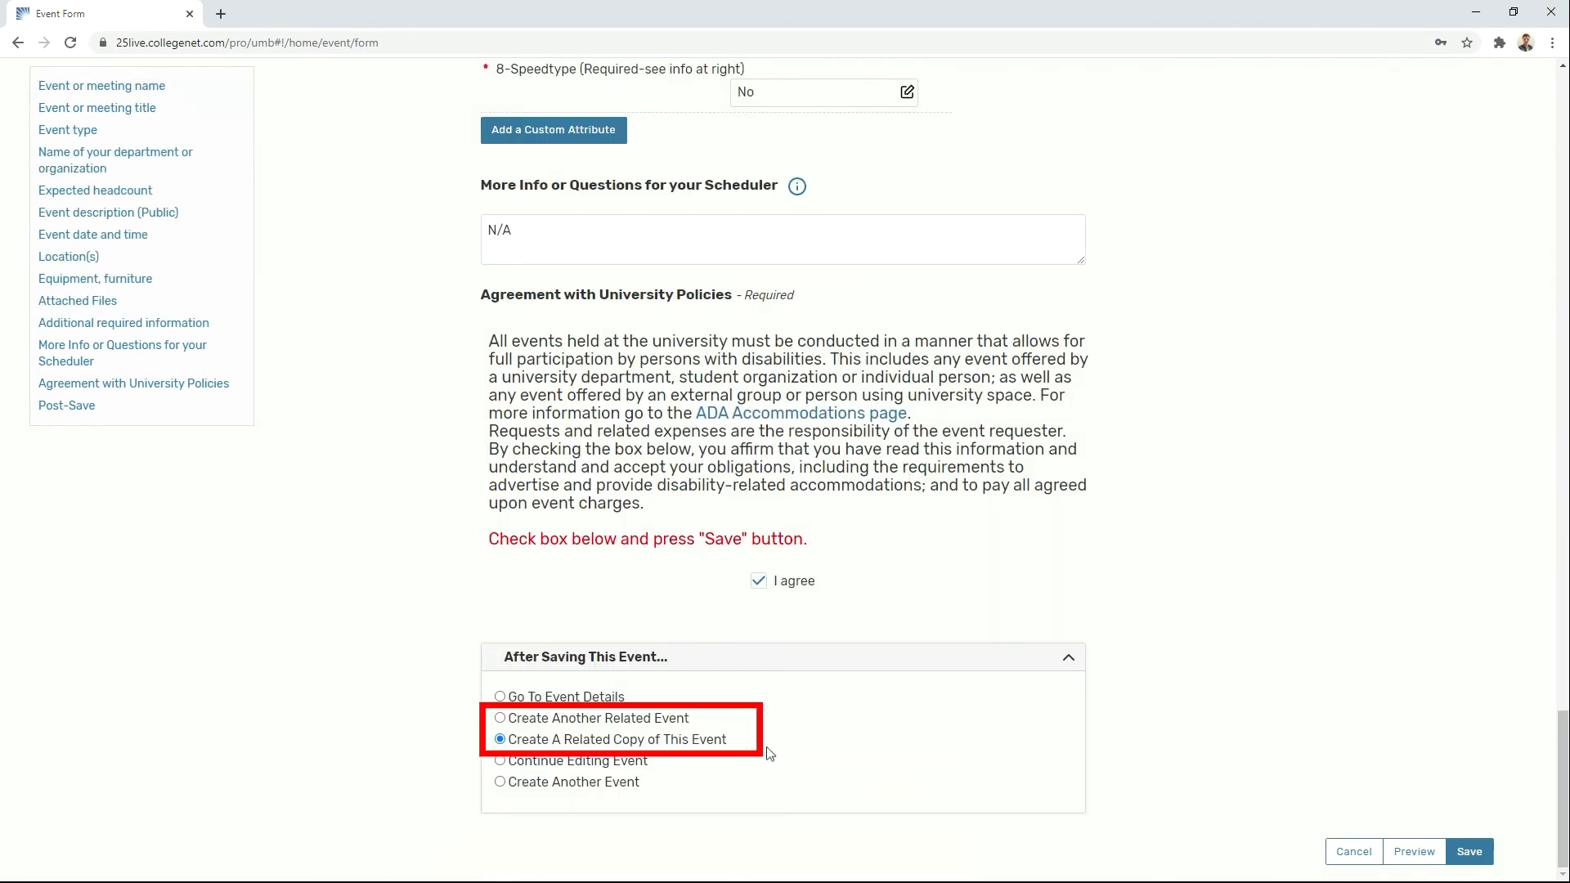
pyautogui.click(1469, 852)
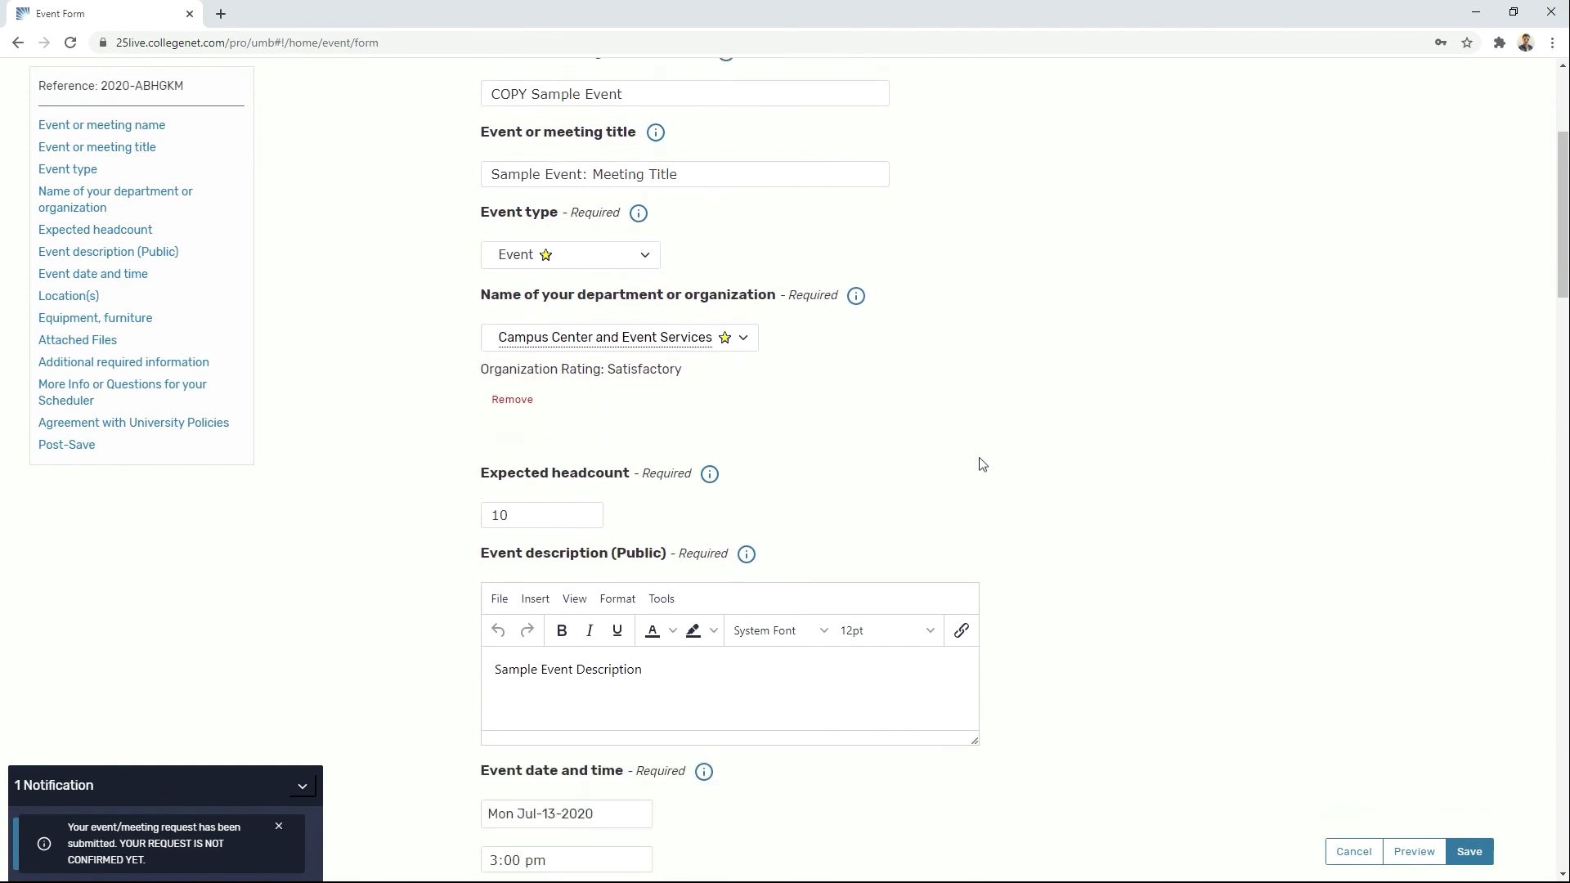
pyautogui.scroll(-3, 980, 458)
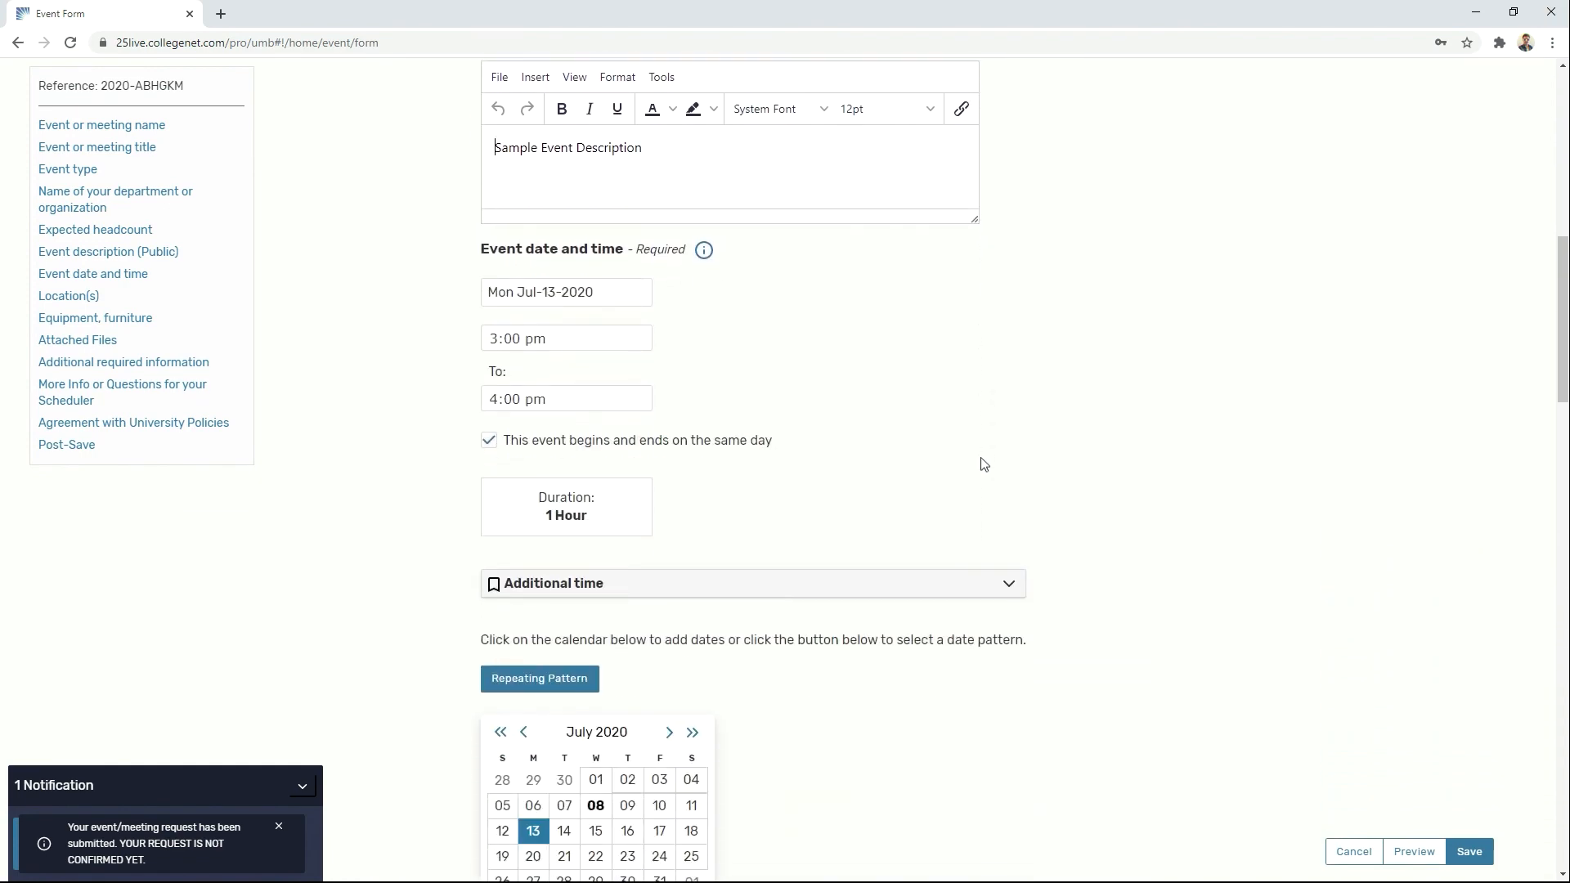
pyautogui.scroll(10, 981, 459)
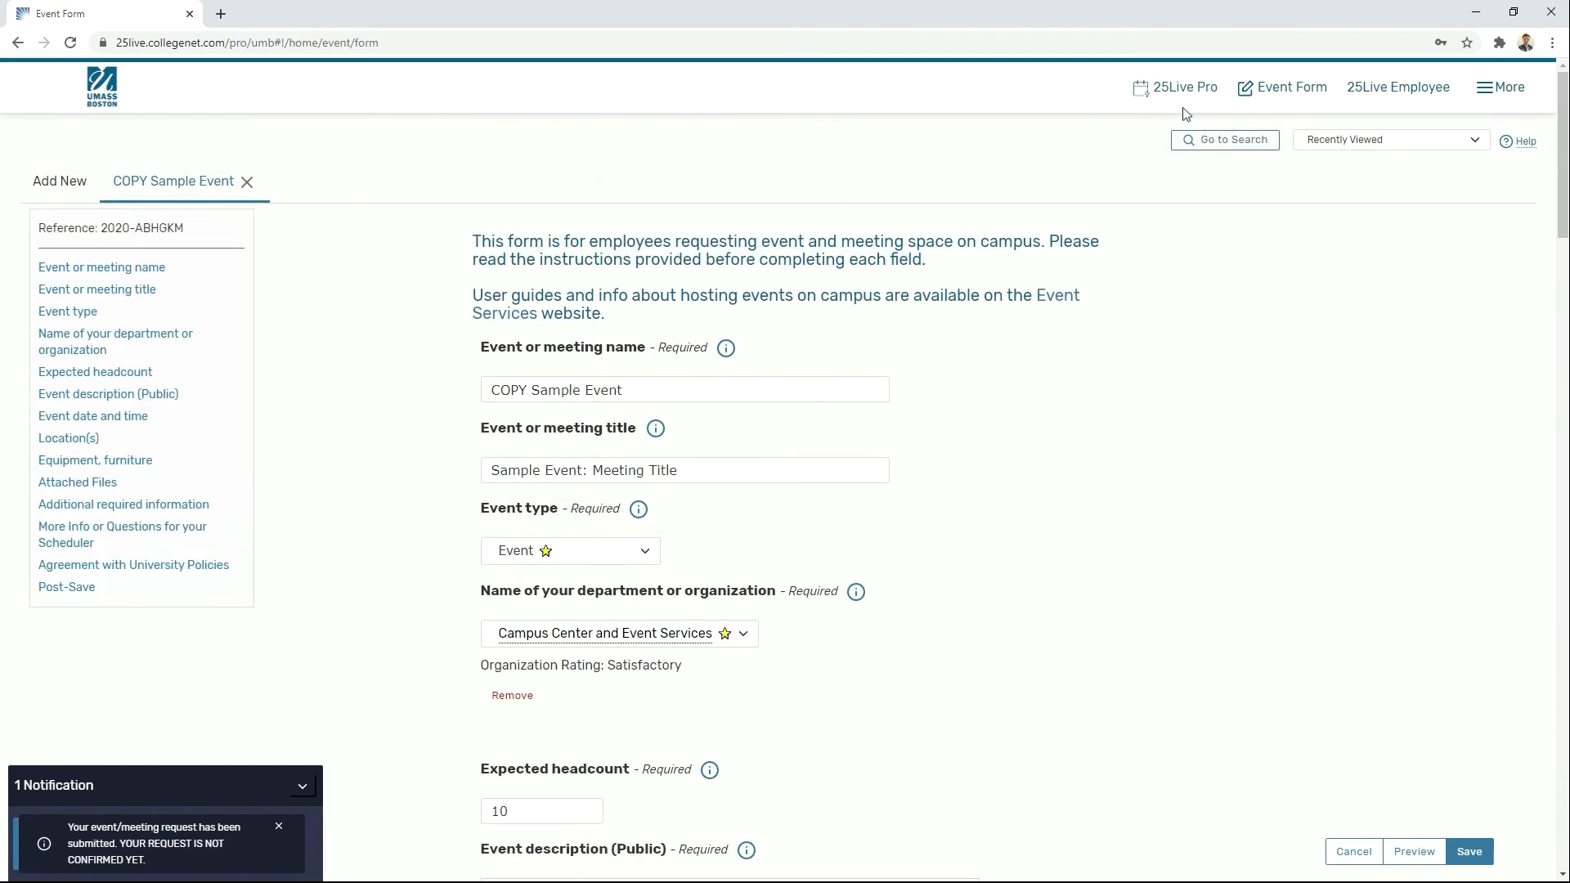
pyautogui.click(1390, 852)
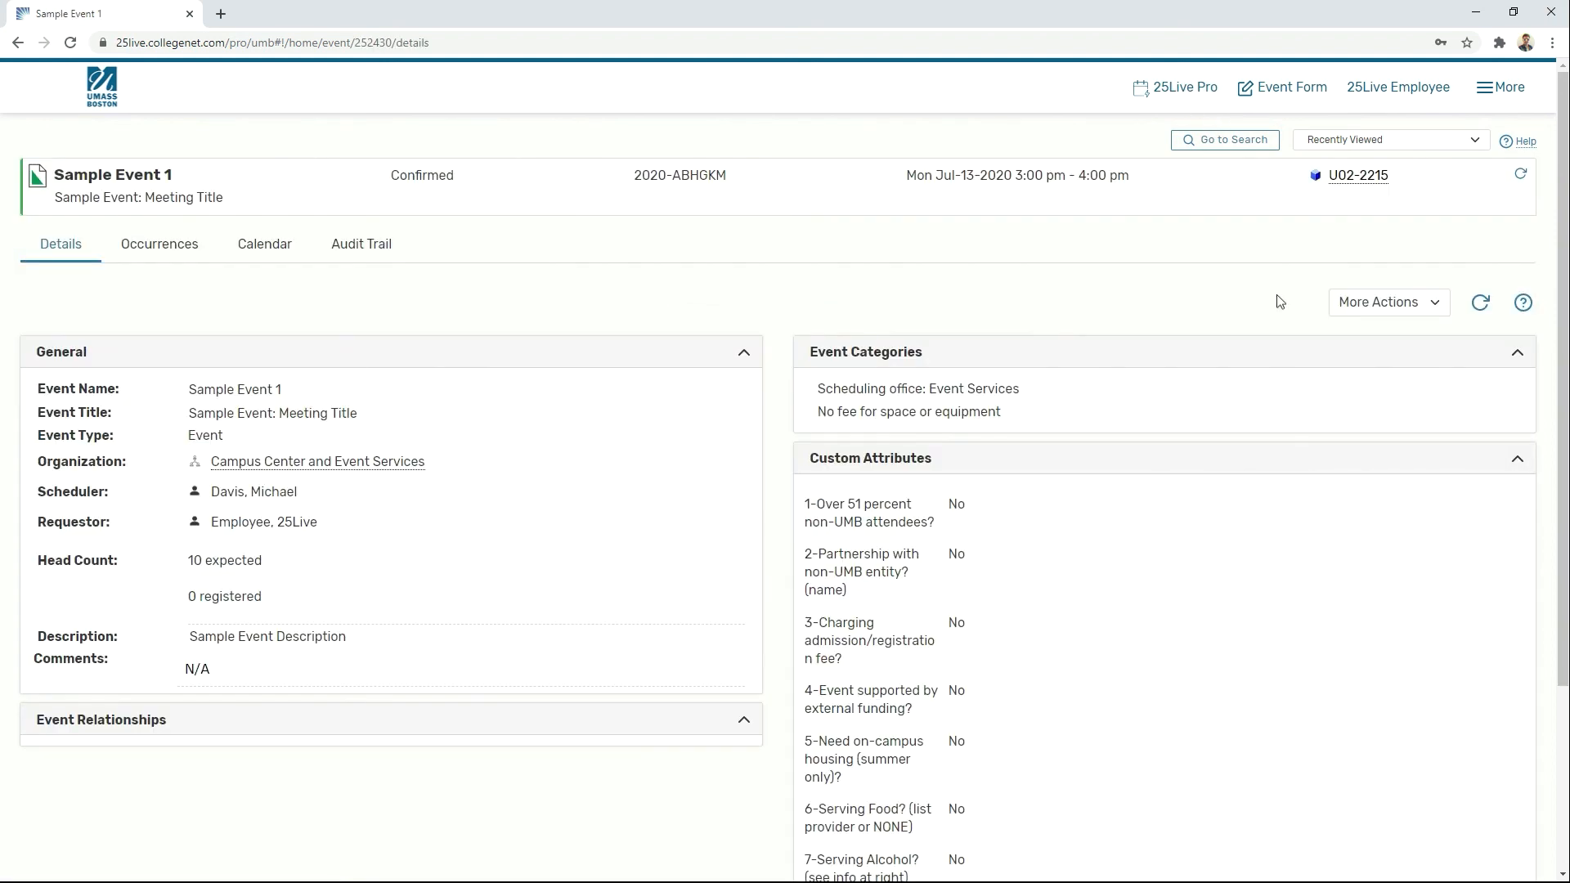
# Step: From Manage Related Events, start adding events to a set and search for 'Sample Event'
pyautogui.click(1381, 304)
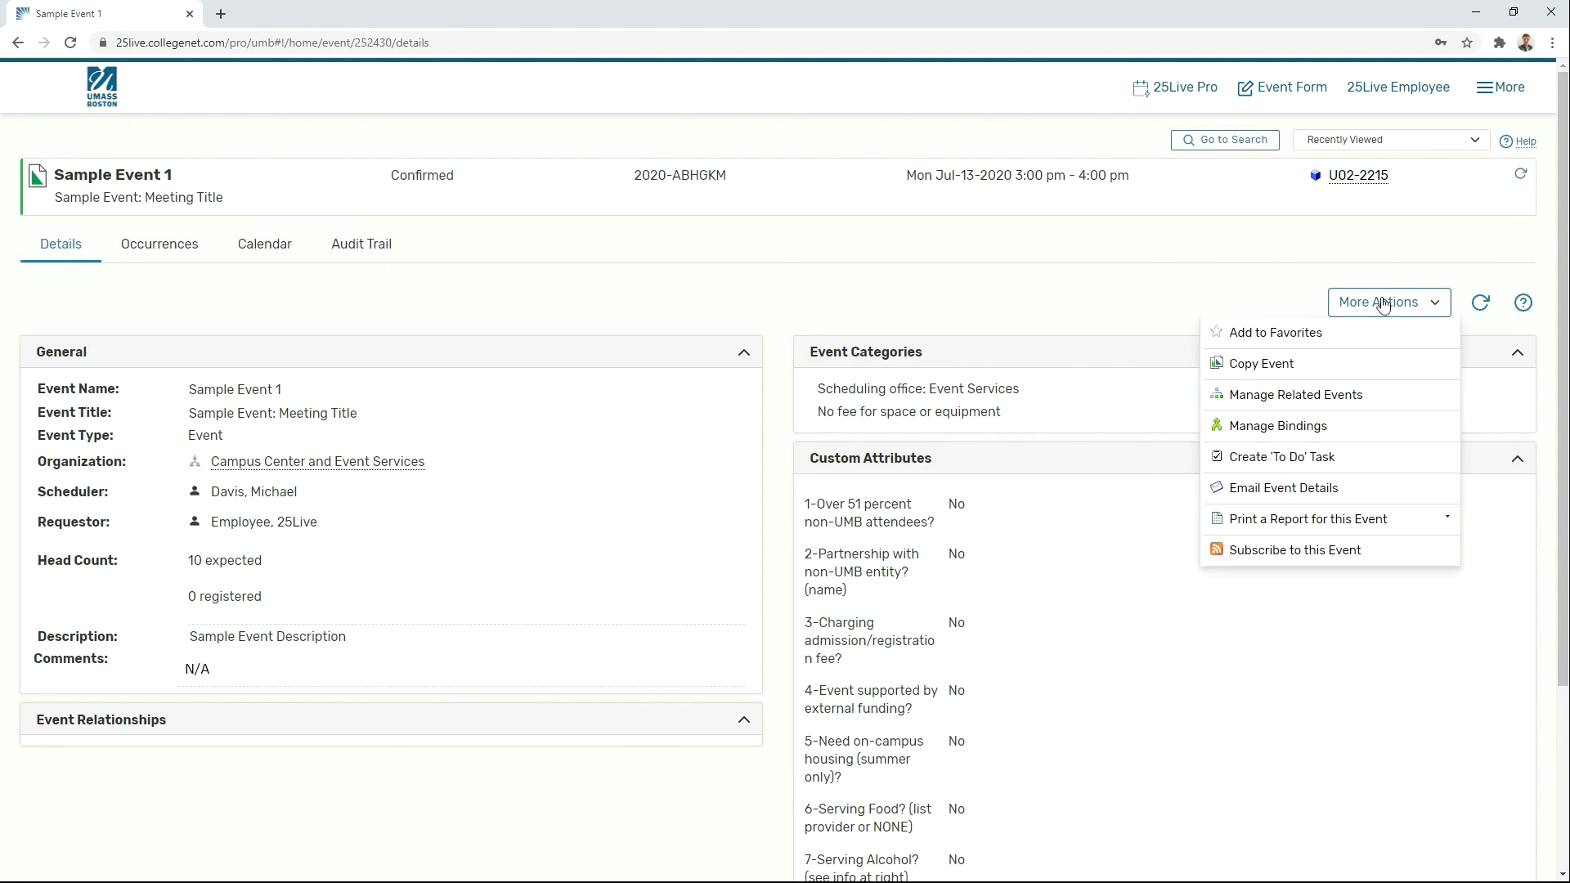
pyautogui.click(1351, 394)
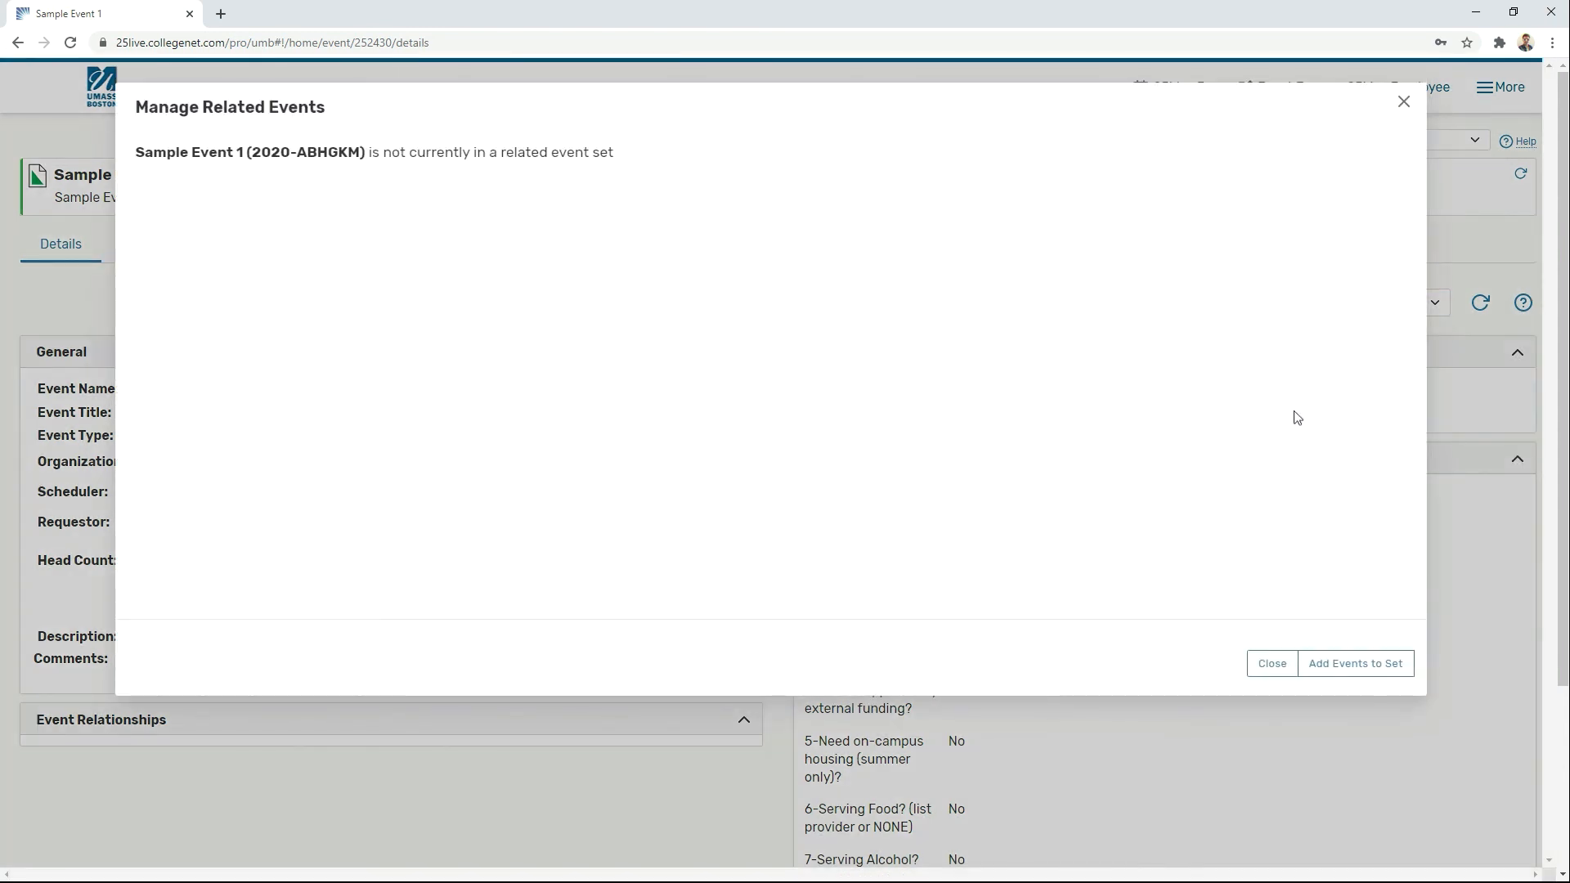
pyautogui.click(1369, 663)
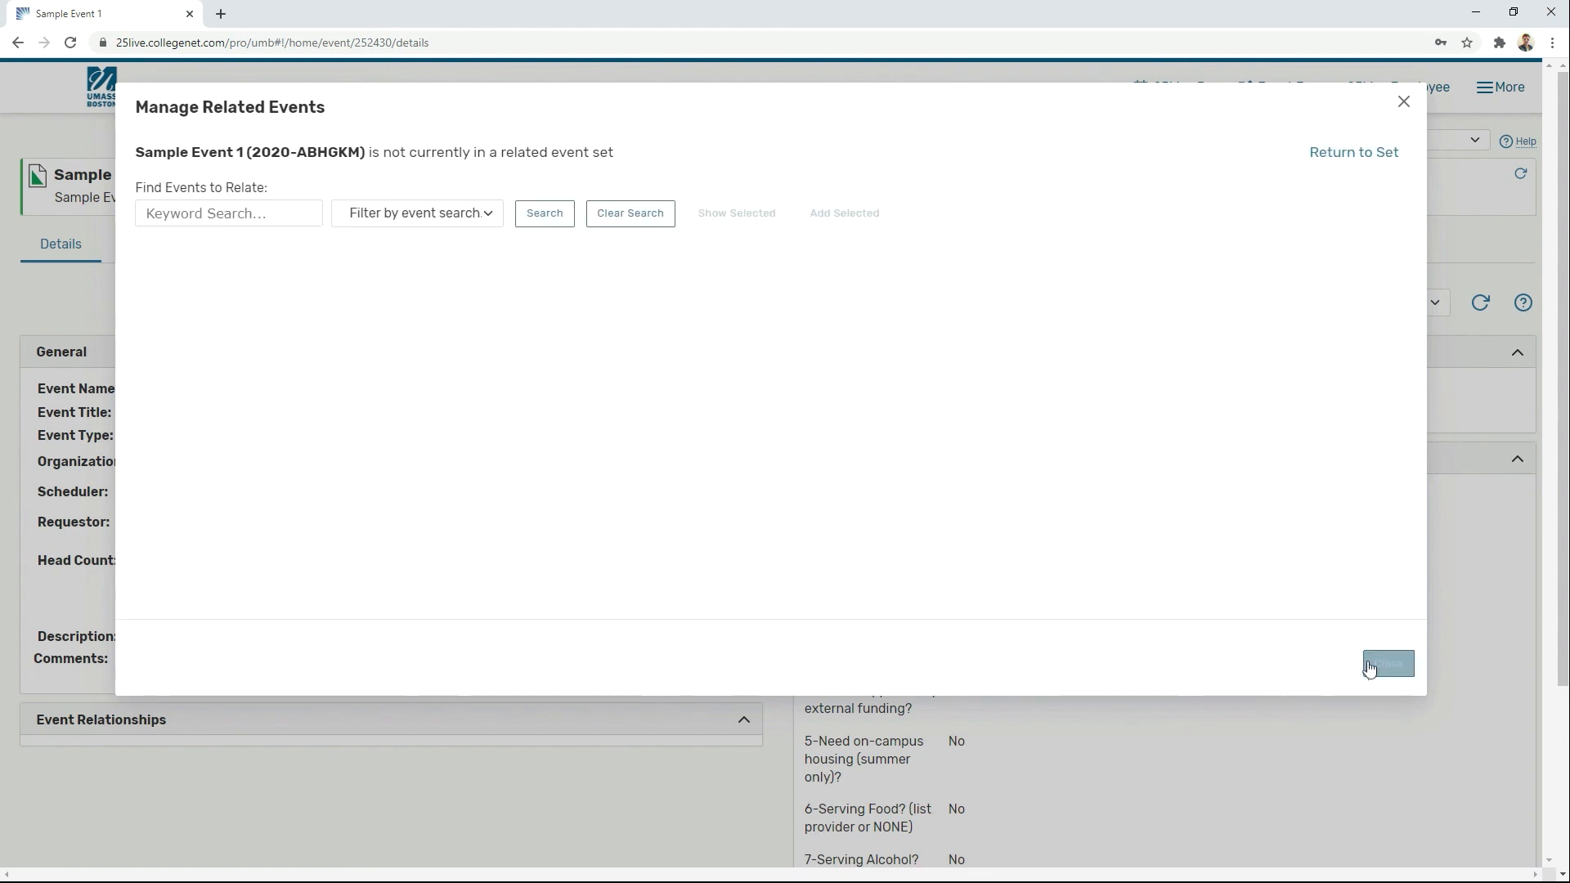
pyautogui.click(196, 212)
pyautogui.write('Sa')
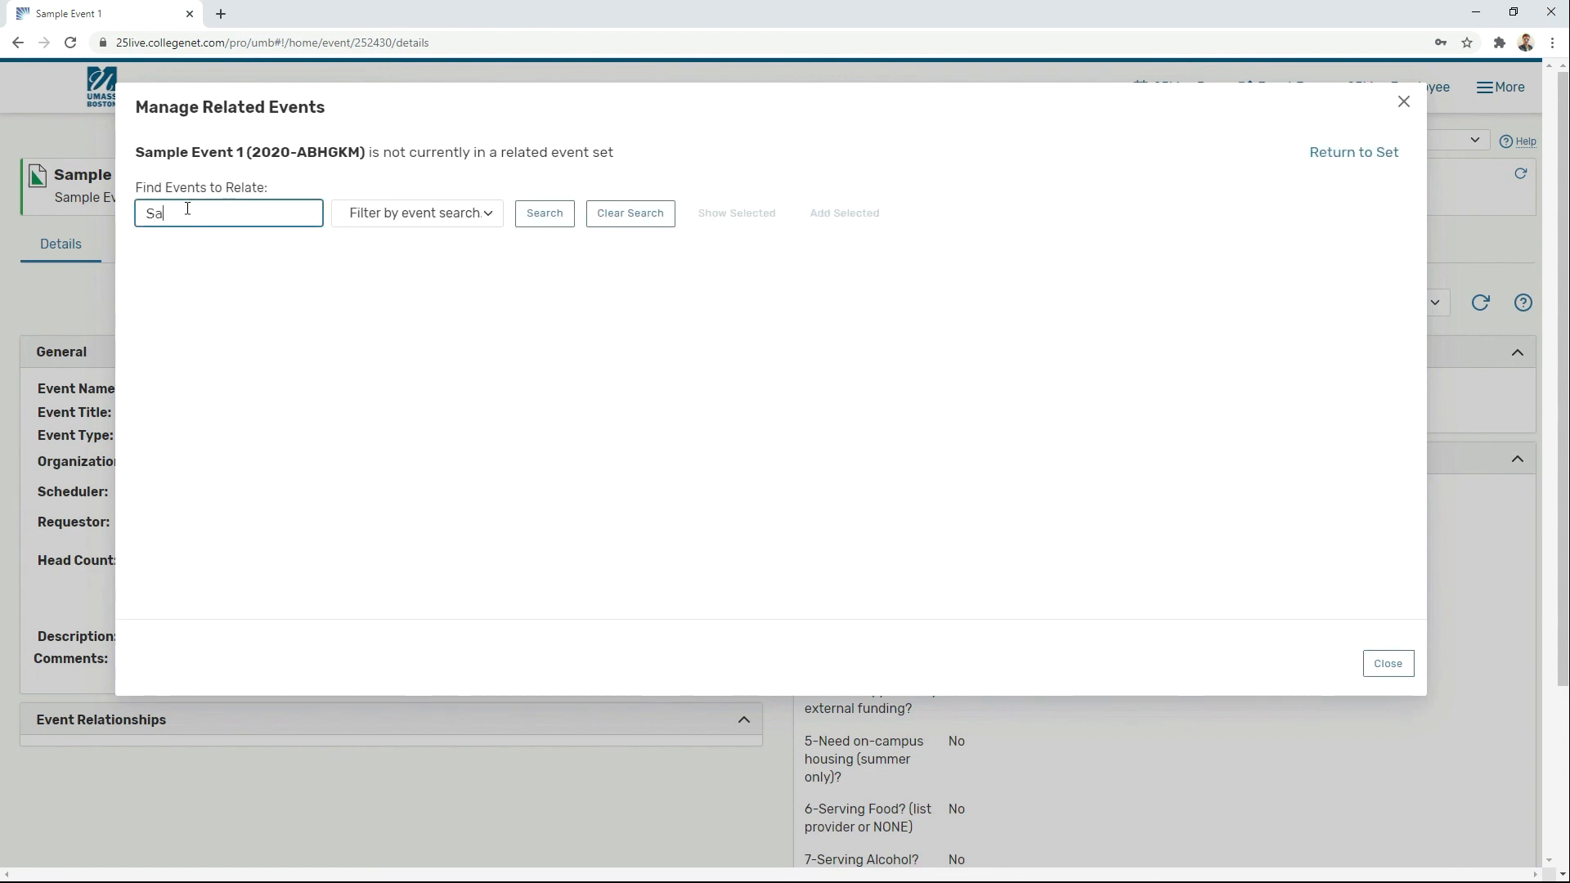
pyautogui.write('mple Event')
pyautogui.press('Return')
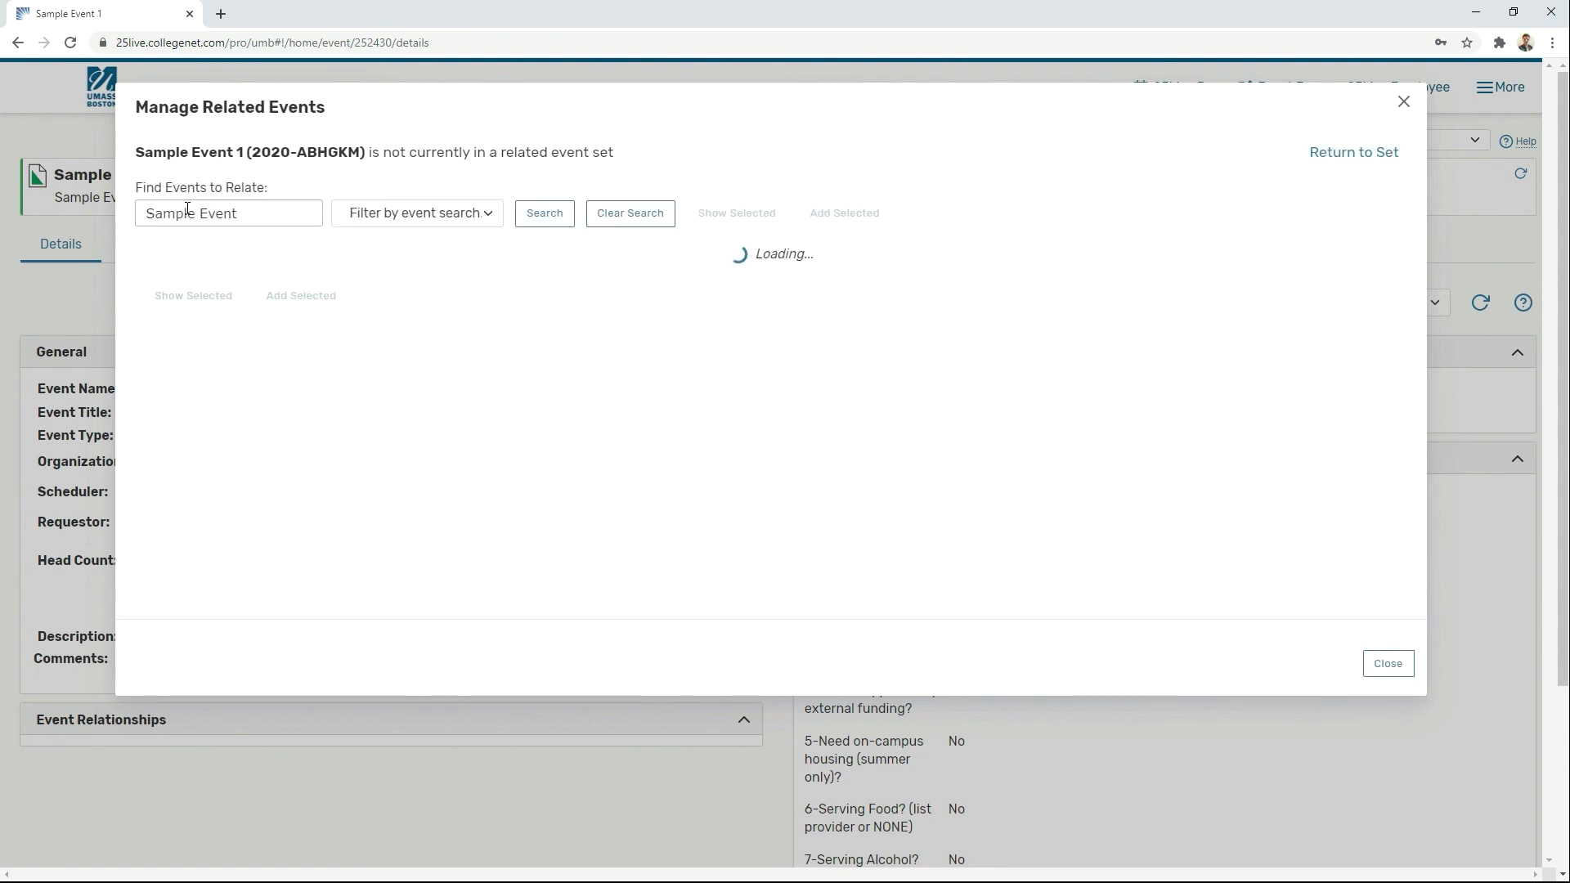
# Step: Add Sample Events 1, 2 and 3 to the related set and close the manager
pyautogui.click(213, 319)
pyautogui.click(213, 372)
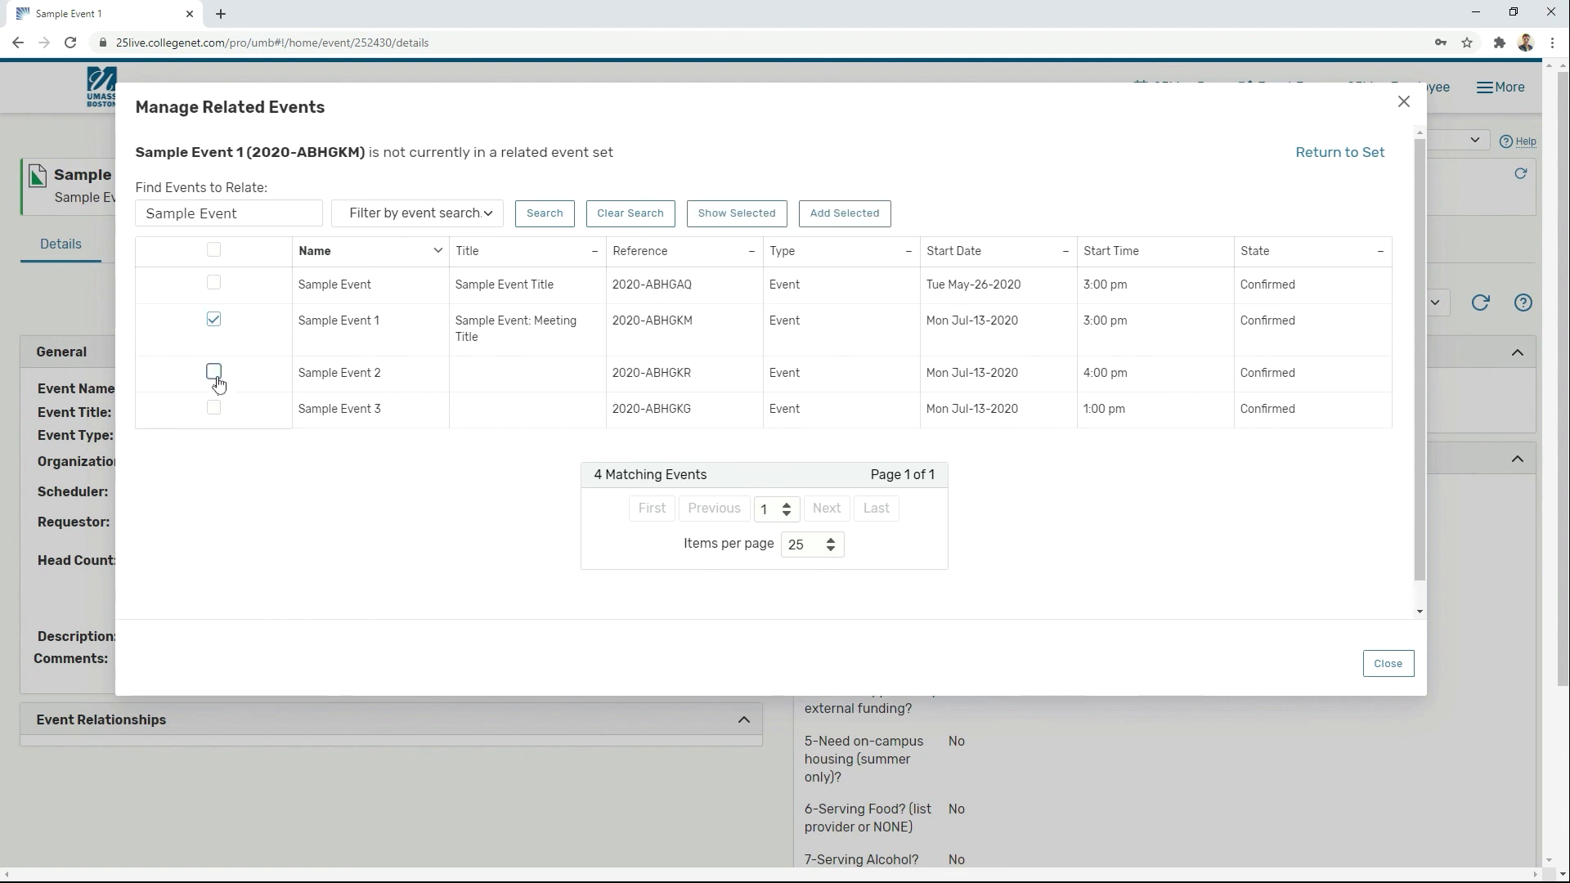
pyautogui.click(214, 413)
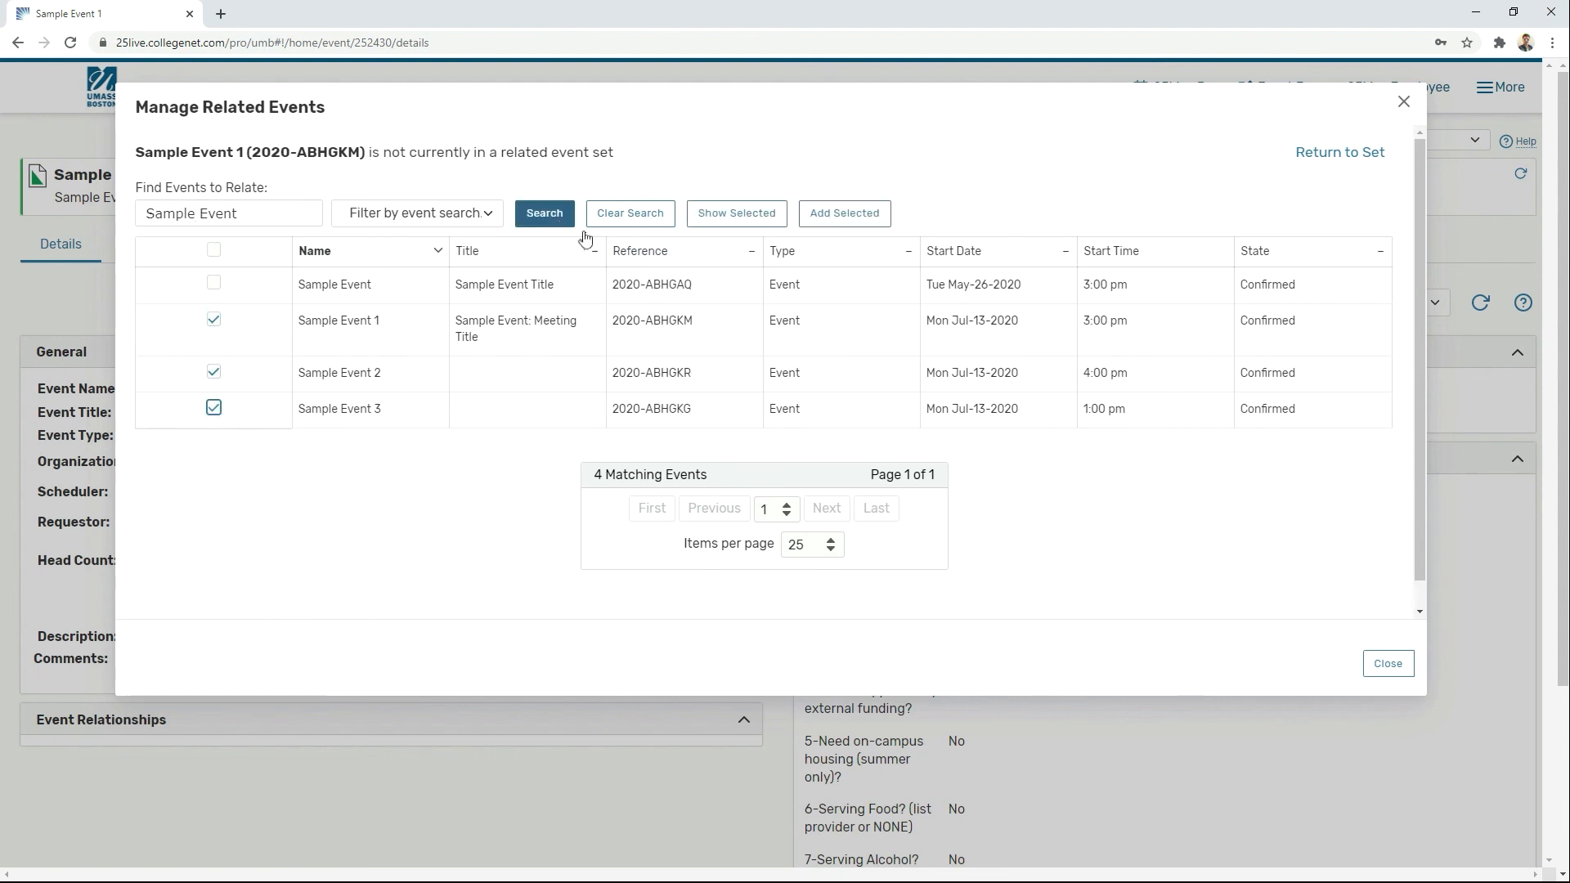
pyautogui.click(770, 215)
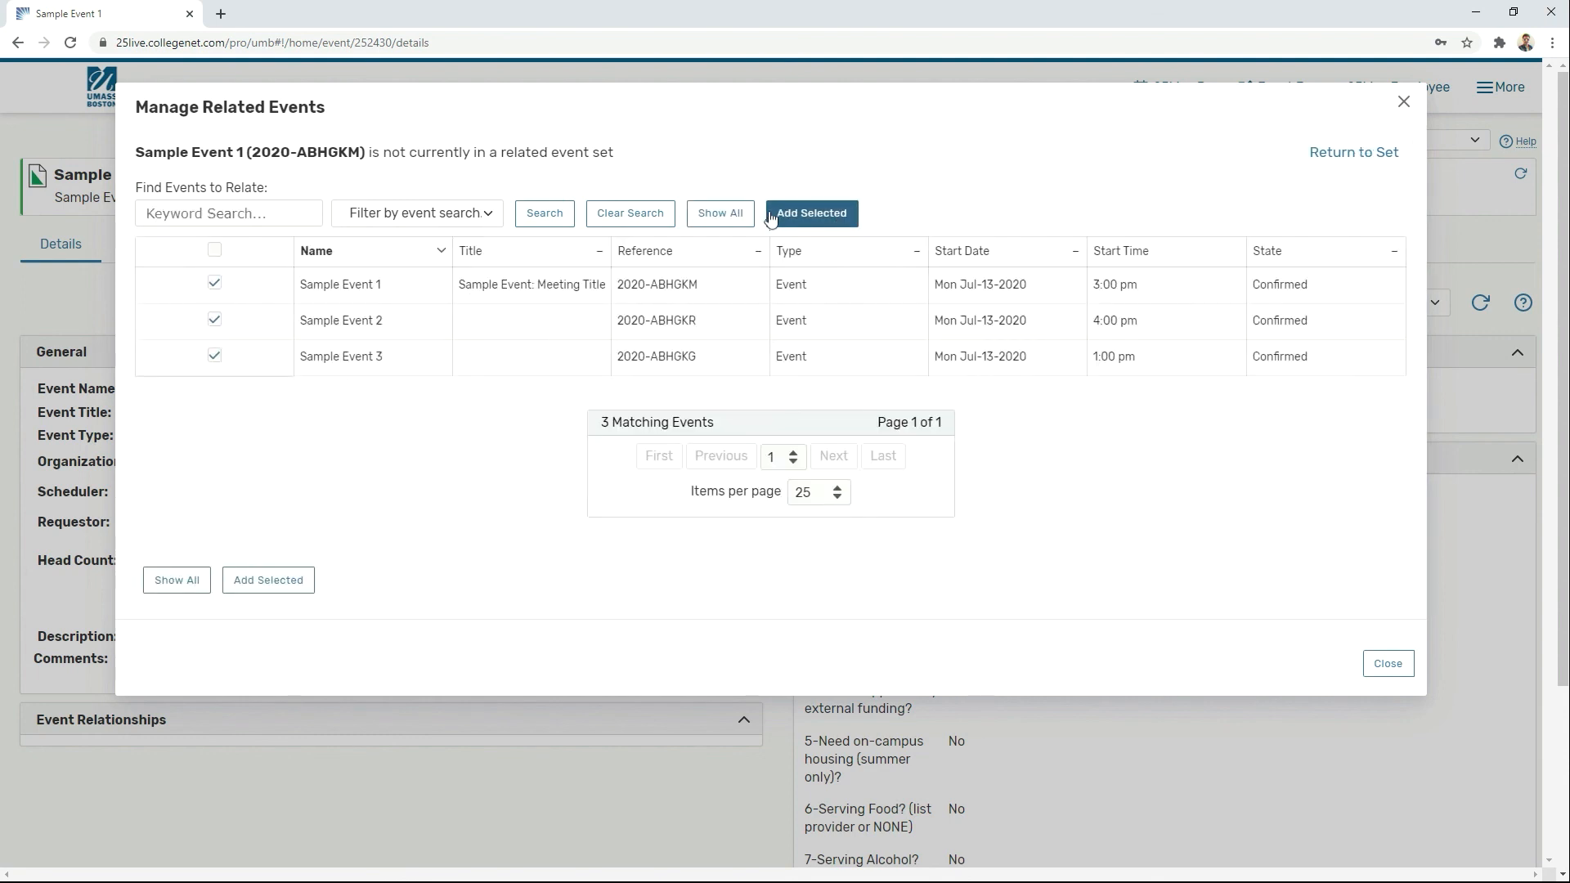
pyautogui.click(785, 214)
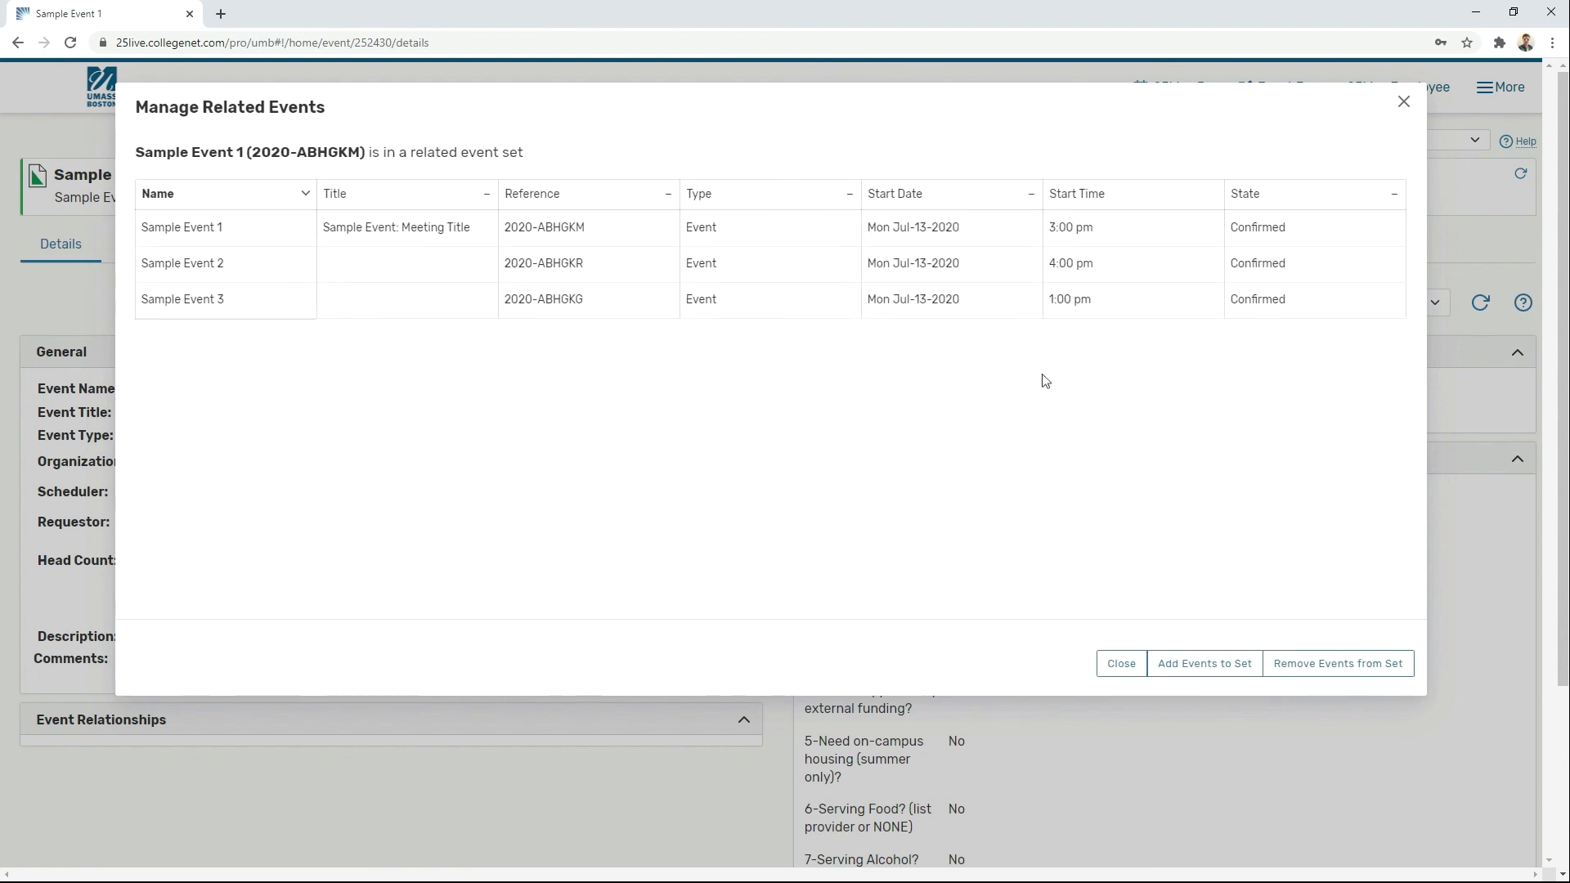
pyautogui.click(1122, 668)
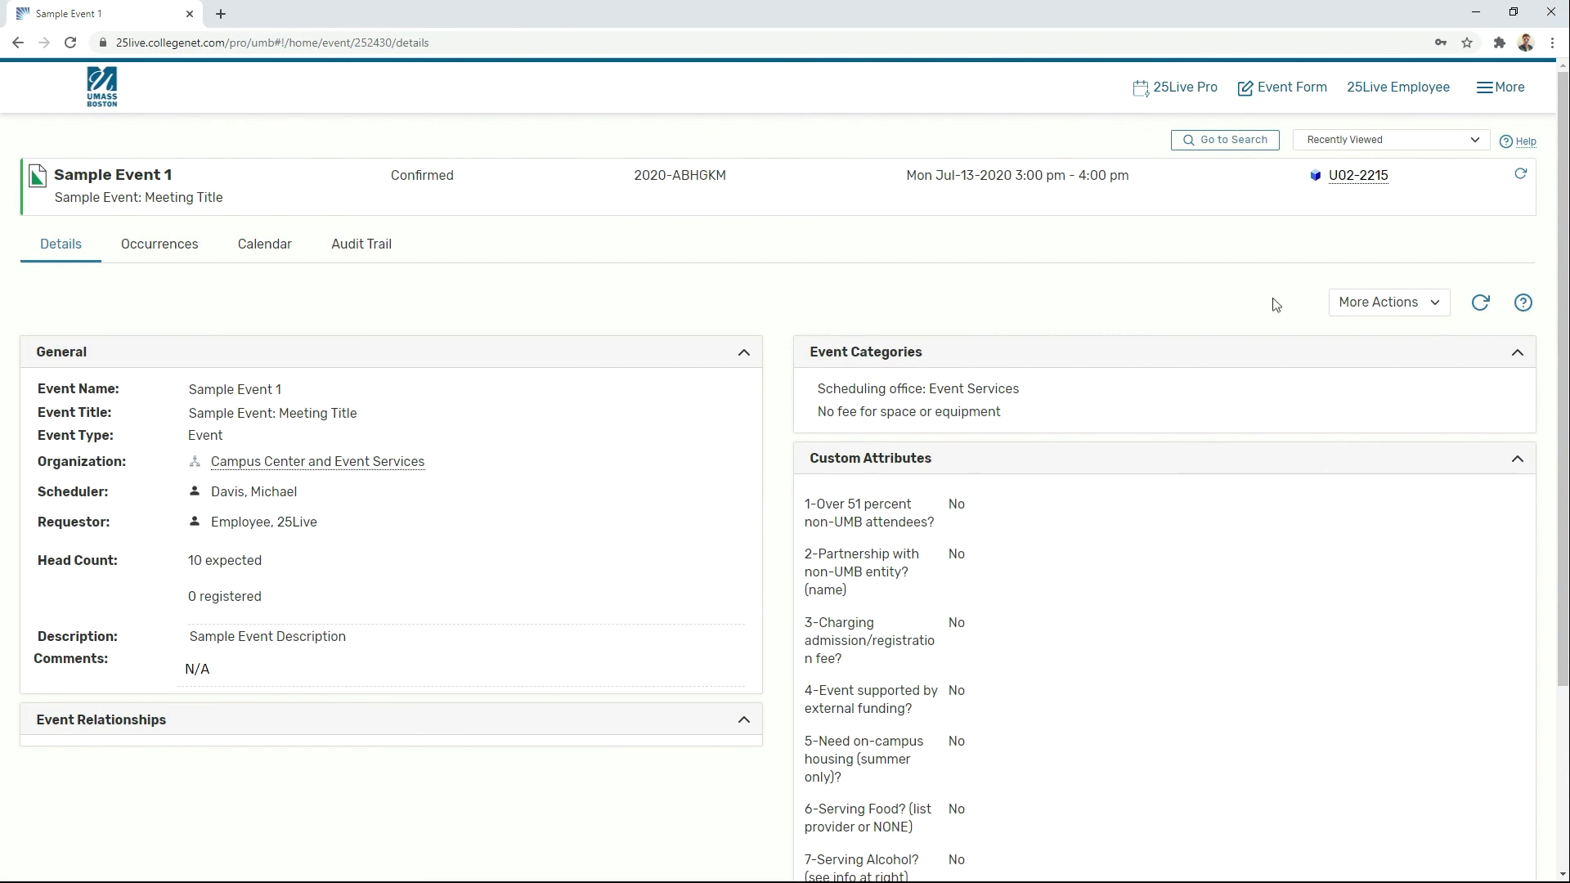
# Step: Copy Sample Event 1 with 'Copy and Relate' so the copy joins its related set
pyautogui.click(1374, 309)
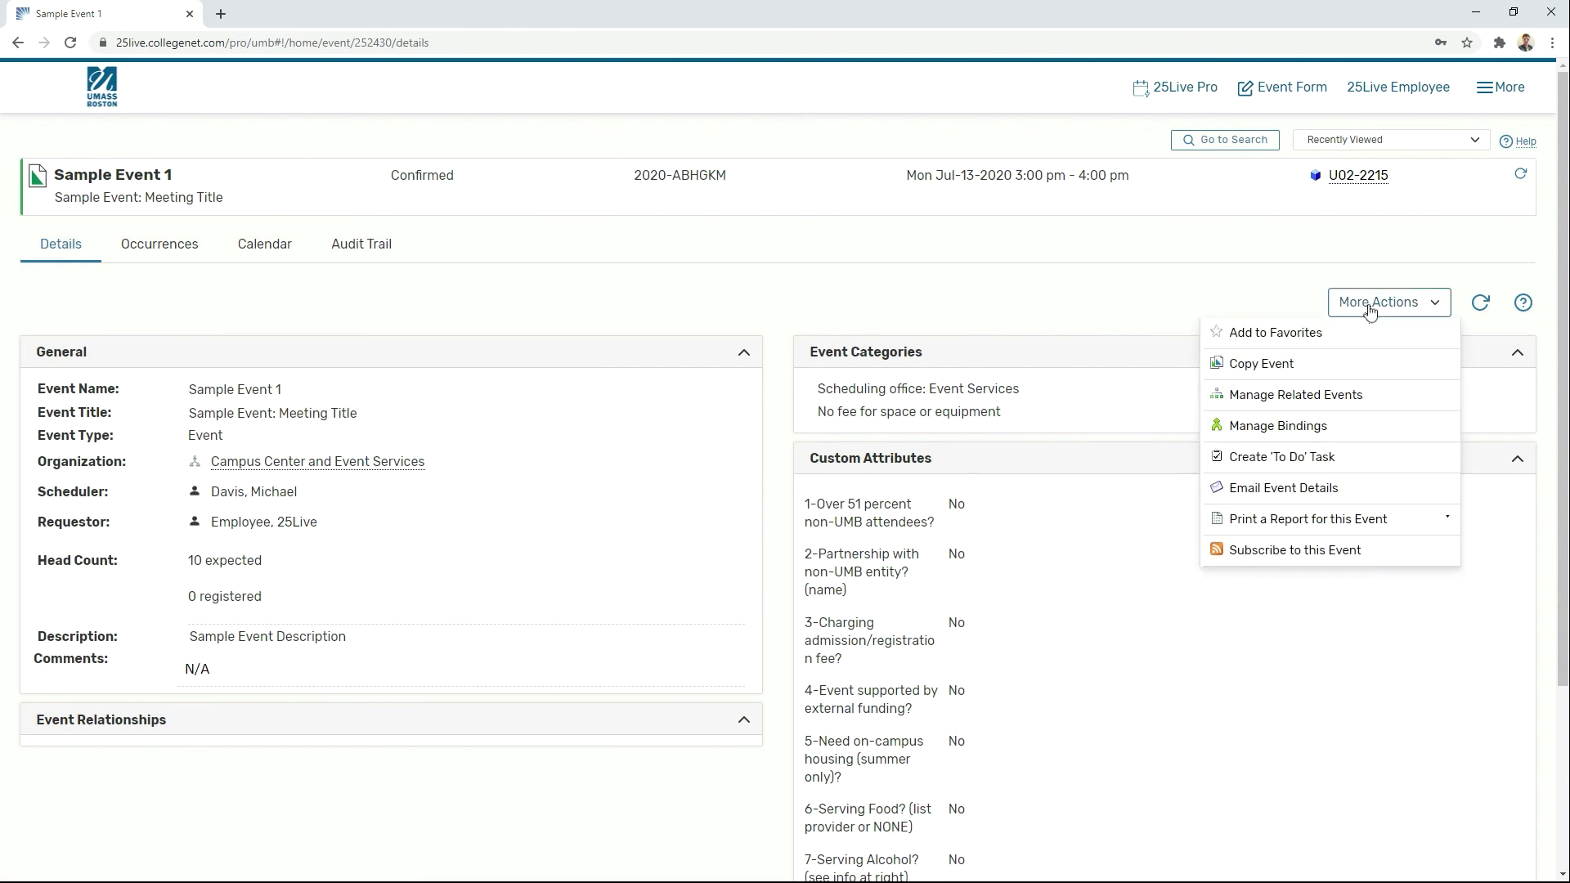
pyautogui.click(1309, 375)
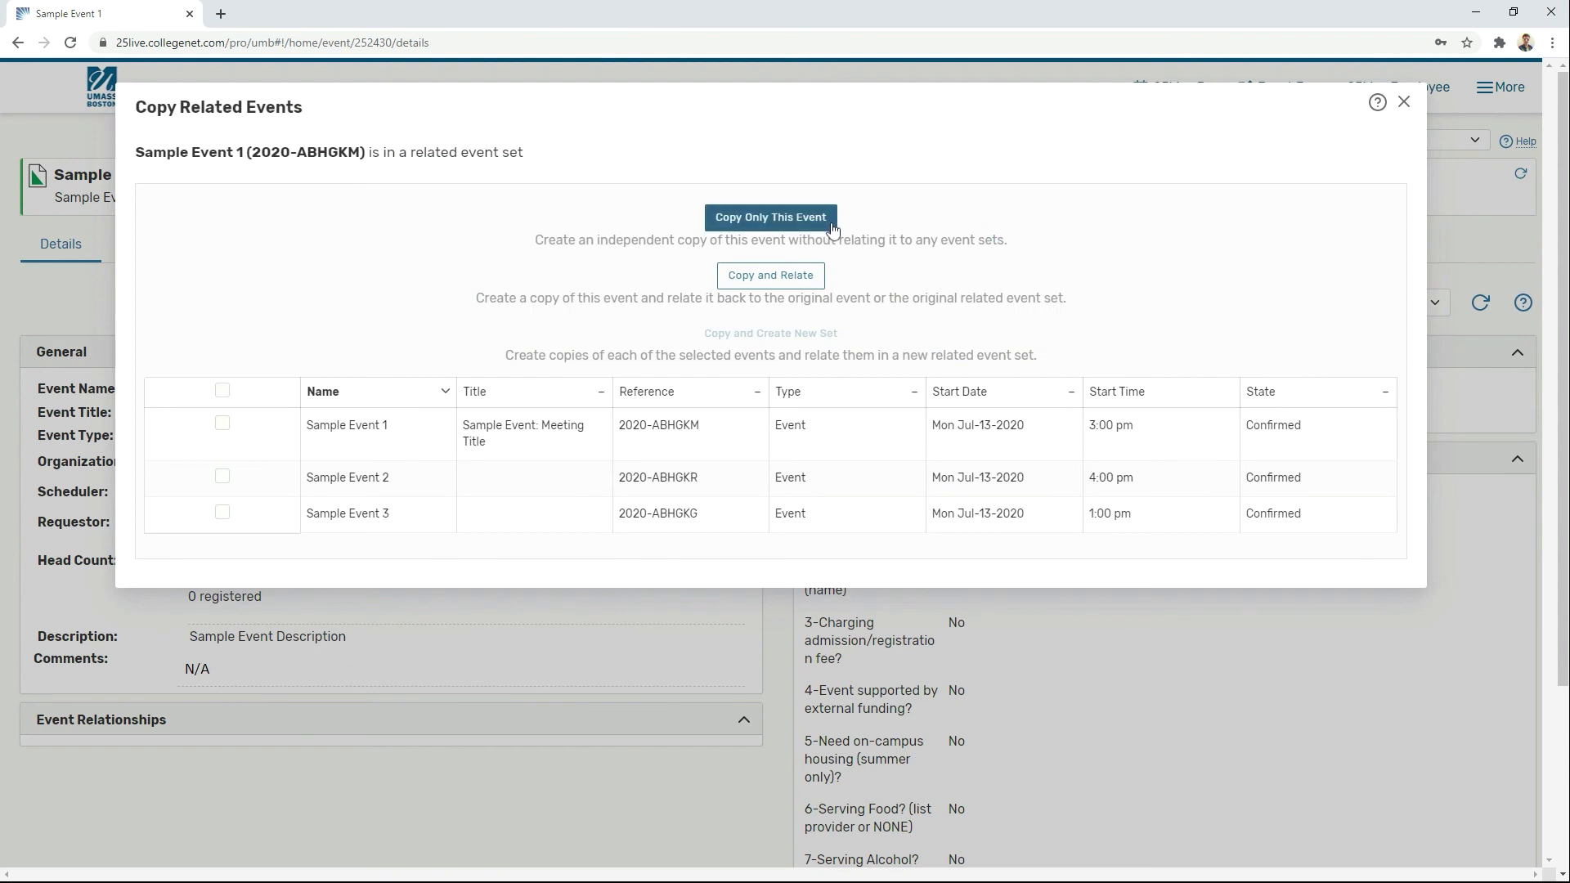
pyautogui.click(819, 283)
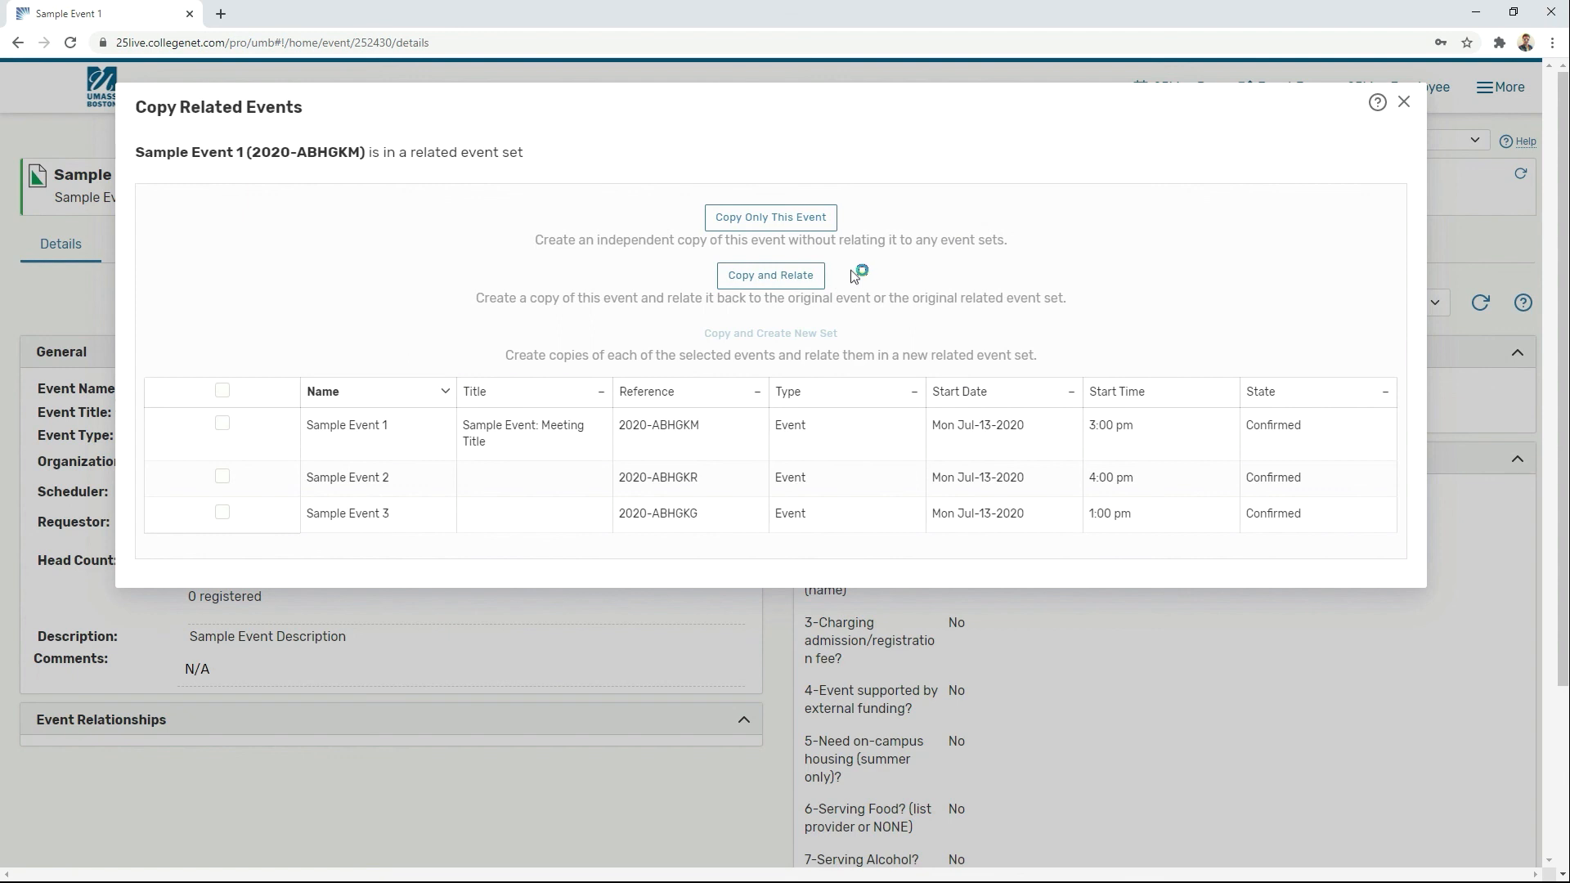